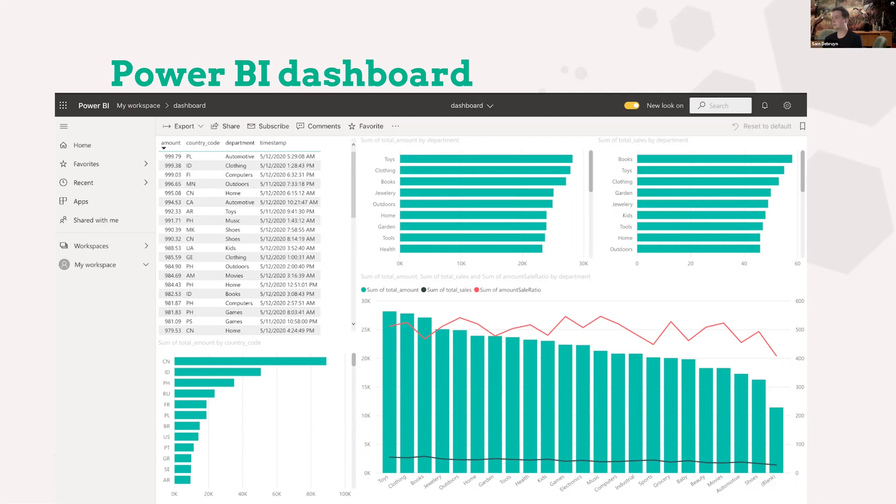
End the slideshow at the Demo slide and switch to the browser window with the GitHub repository
{"action": "key", "text": "Right"}
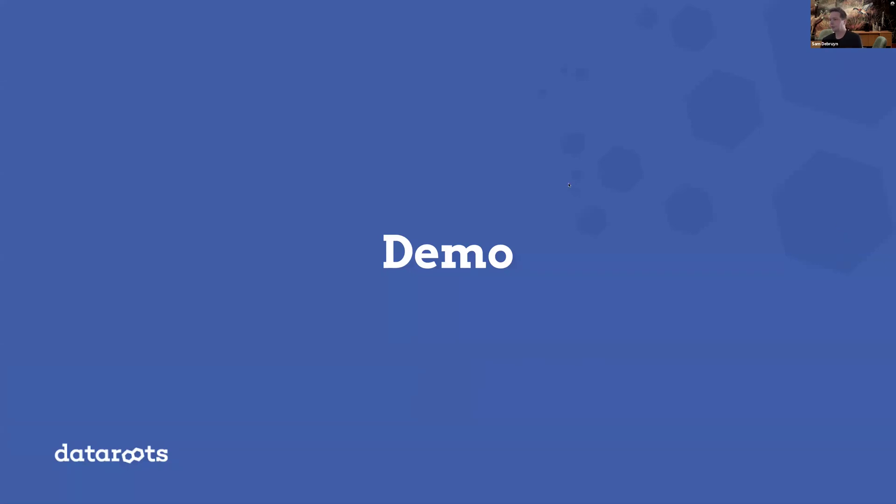
{"action": "key", "text": "Escape"}
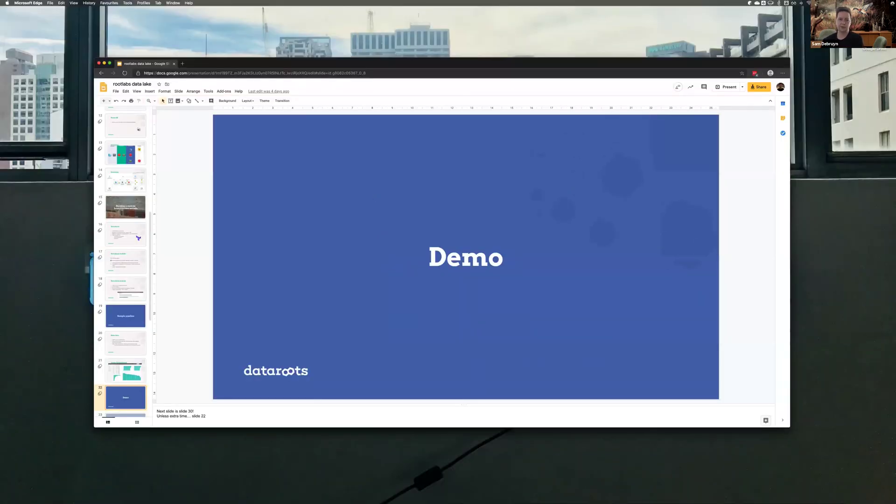
{"action": "key", "text": "super+Tab"}
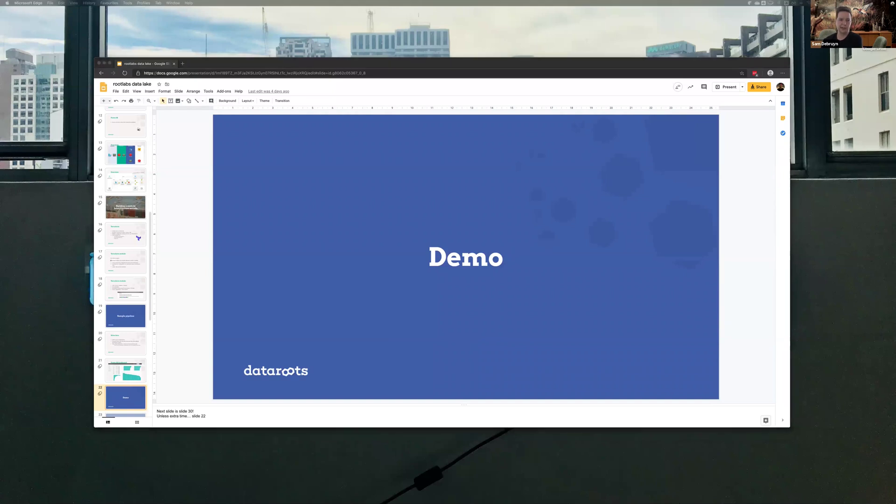
{"action": "key", "text": "super+Tab"}
Reposition and enlarge the browser window showing the terraform-module-azure-datalake repository, and return to the start of its page
{"action": "left_click_drag", "start_coordinate": [440, 119], "coordinate": [138, 40]}
{"action": "double_click", "coordinate": [316, 70]}
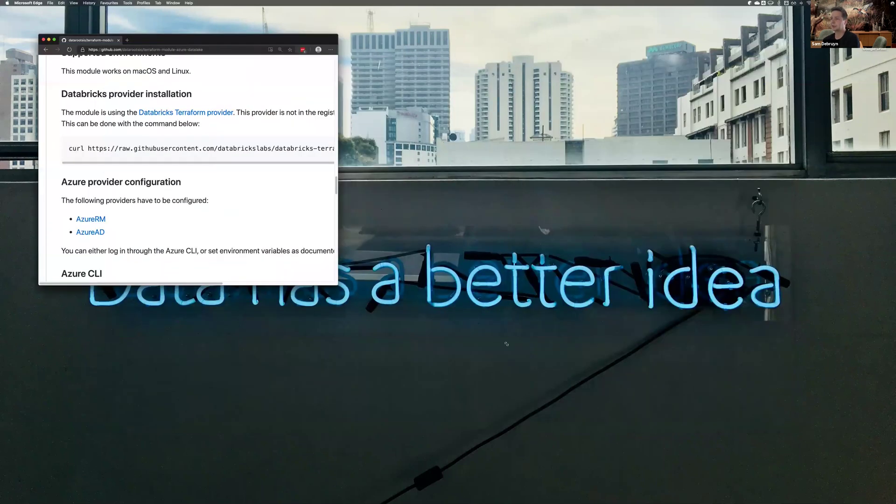
{"action": "left_click_drag", "start_coordinate": [338, 285], "coordinate": [677, 369]}
{"action": "scroll", "coordinate": [181, 93], "scroll_direction": "up", "scroll_amount": 15}
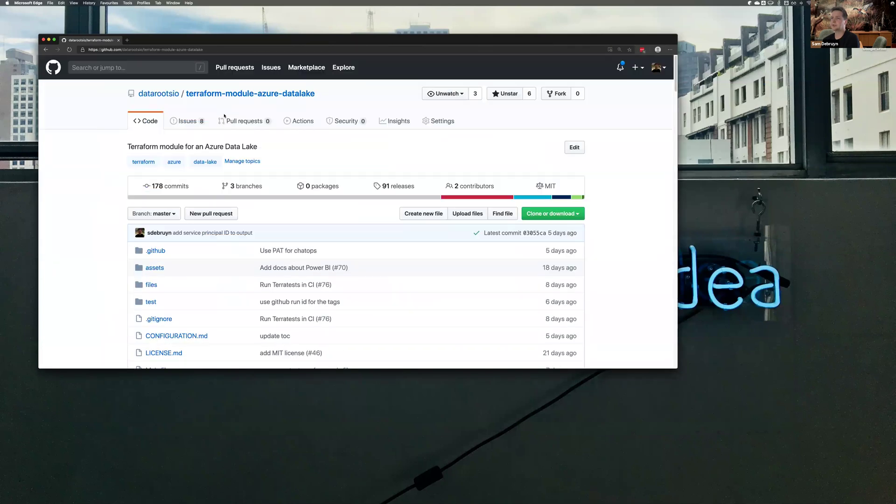
Examine the repository's address and its README's components list, architecture diagram and azuredatalake module usage example
{"action": "mouse_move", "coordinate": [176, 95]}
{"action": "left_click", "coordinate": [196, 50]}
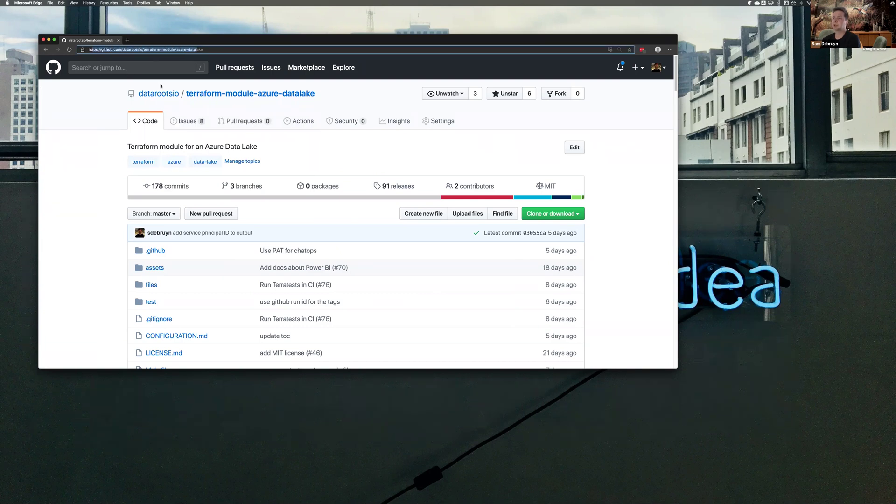
{"action": "left_click", "coordinate": [106, 119]}
{"action": "scroll", "coordinate": [327, 148], "scroll_direction": "down", "scroll_amount": 10}
{"action": "scroll", "coordinate": [270, 140], "scroll_direction": "down", "scroll_amount": 5}
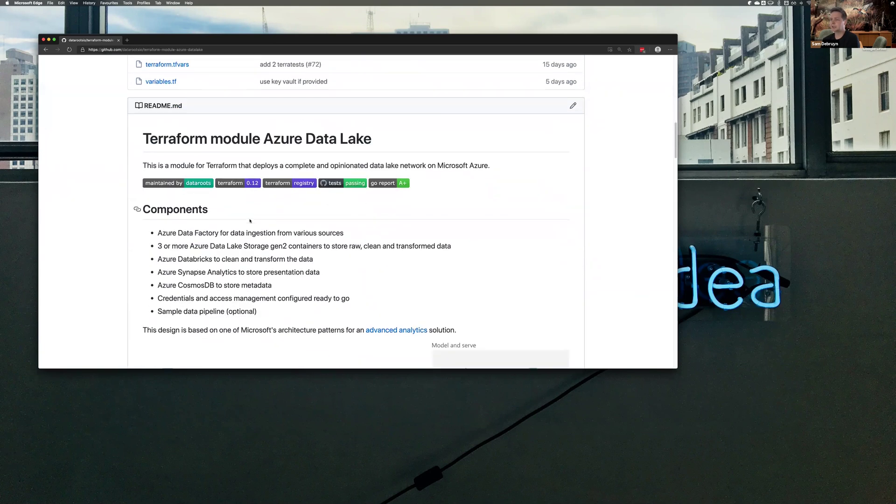
{"action": "scroll", "coordinate": [280, 224], "scroll_direction": "down", "scroll_amount": 3}
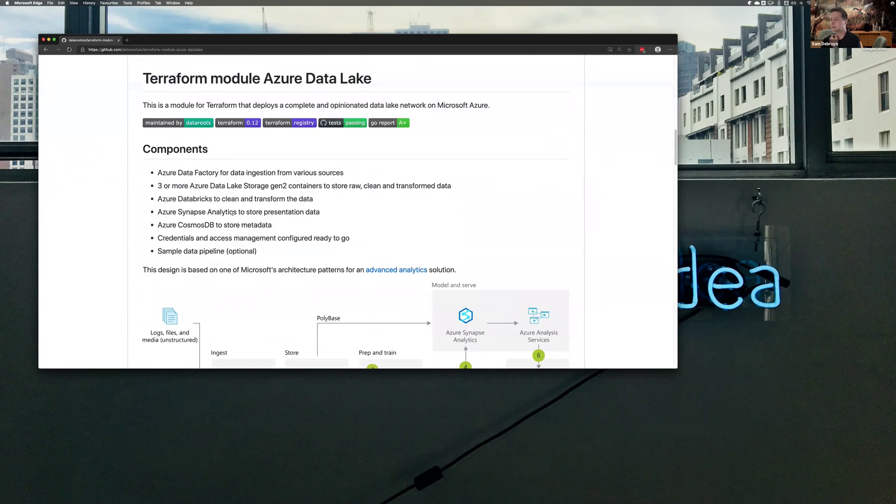
{"action": "scroll", "coordinate": [232, 213], "scroll_direction": "down", "scroll_amount": 5}
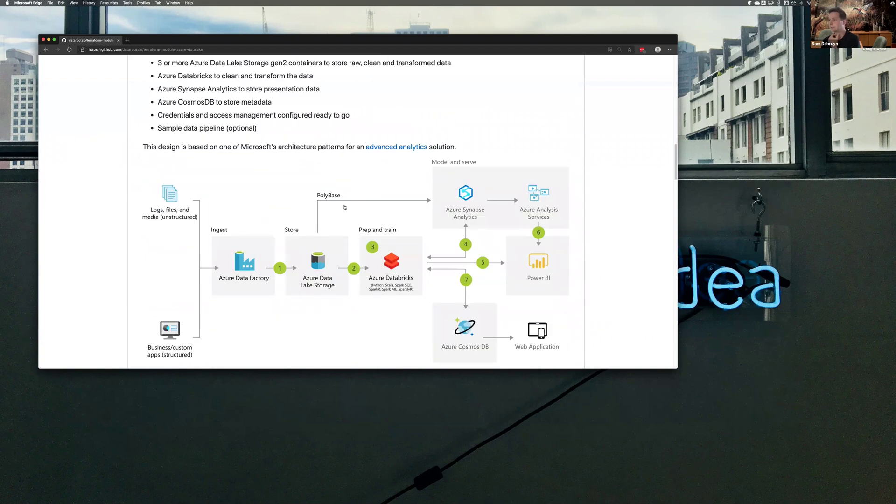
{"action": "scroll", "coordinate": [344, 207], "scroll_direction": "down", "scroll_amount": 15}
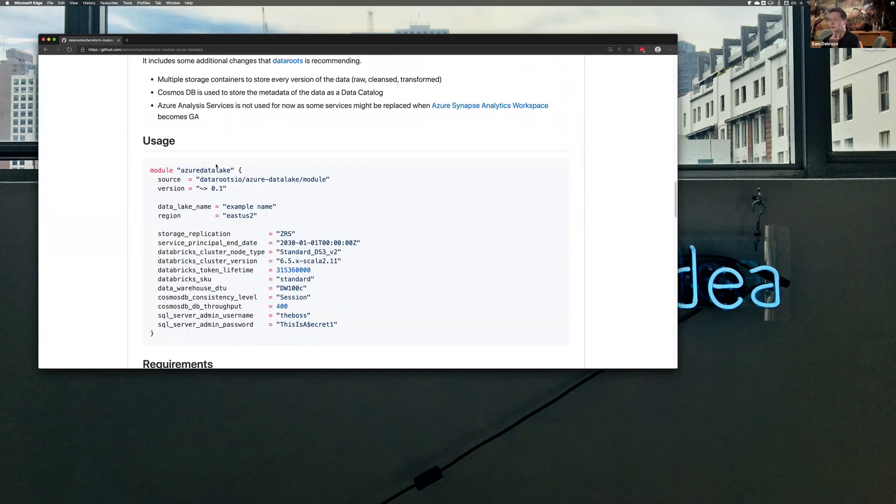
{"action": "left_click_drag", "start_coordinate": [149, 170], "coordinate": [292, 317]}
{"action": "left_click", "coordinate": [318, 218]}
Open the azure-datalake module's Terraform Registry page in a new tab and increase its zoom level
{"action": "scroll", "coordinate": [277, 194], "scroll_direction": "up", "scroll_amount": 10}
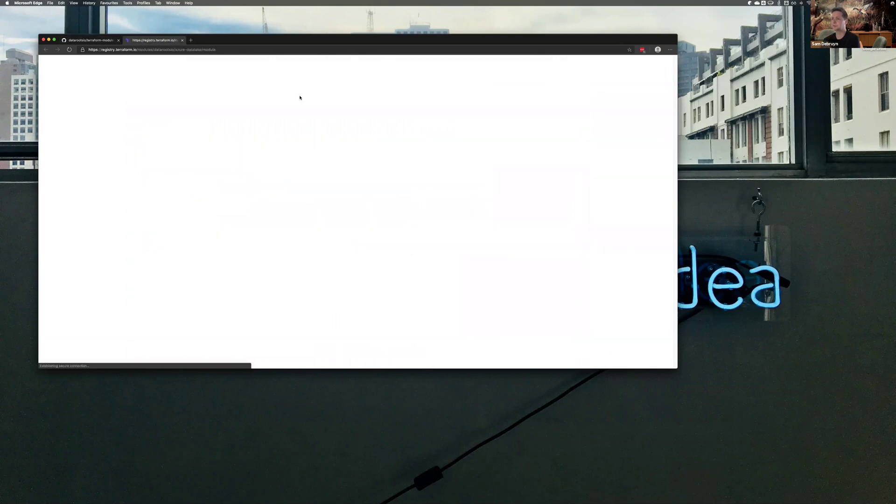
{"action": "left_click", "coordinate": [670, 49]}
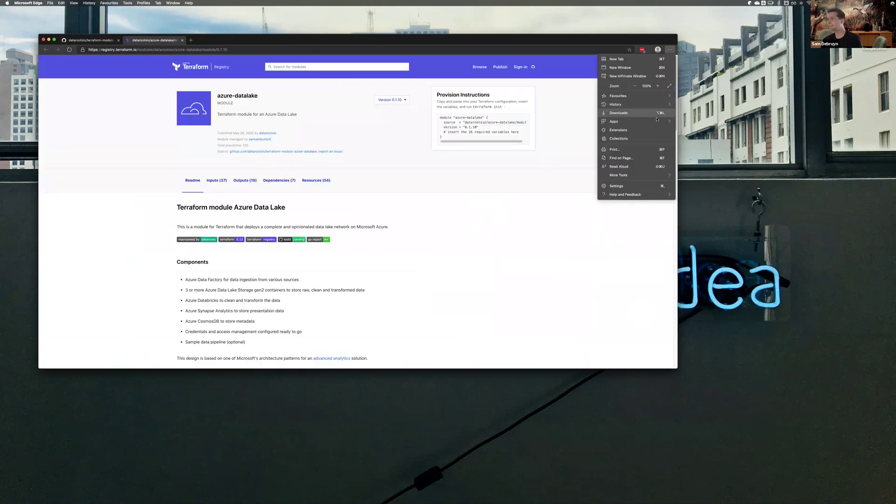
{"action": "left_click", "coordinate": [658, 86]}
{"action": "left_click", "coordinate": [658, 86]}
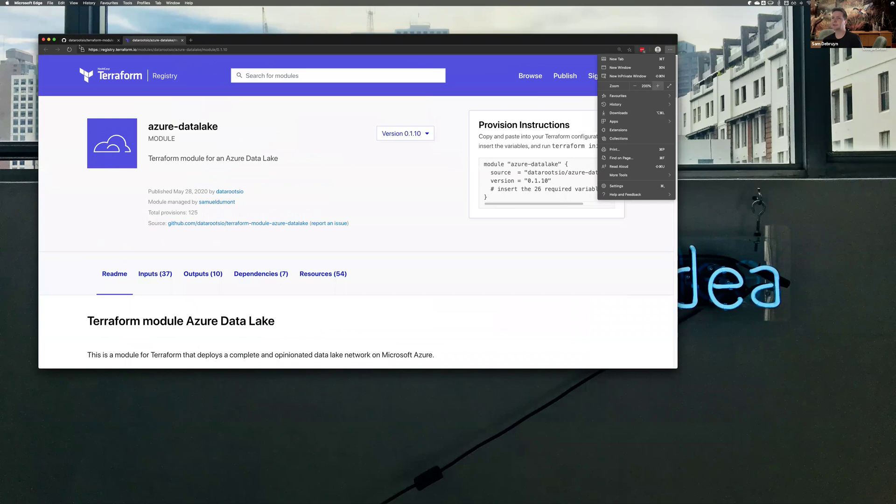
{"action": "left_click", "coordinate": [657, 86]}
{"action": "left_click", "coordinate": [657, 86]}
{"action": "left_click", "coordinate": [307, 37]}
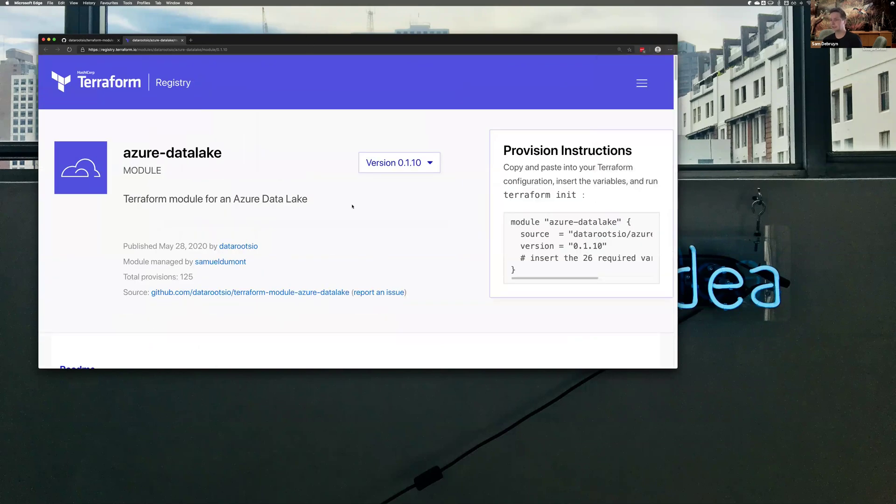
Enlarge the browser window further and look over the module's registry page down to its components list
{"action": "scroll", "coordinate": [410, 228], "scroll_direction": "down", "scroll_amount": 3}
{"action": "left_click_drag", "start_coordinate": [699, 392], "coordinate": [839, 479]}
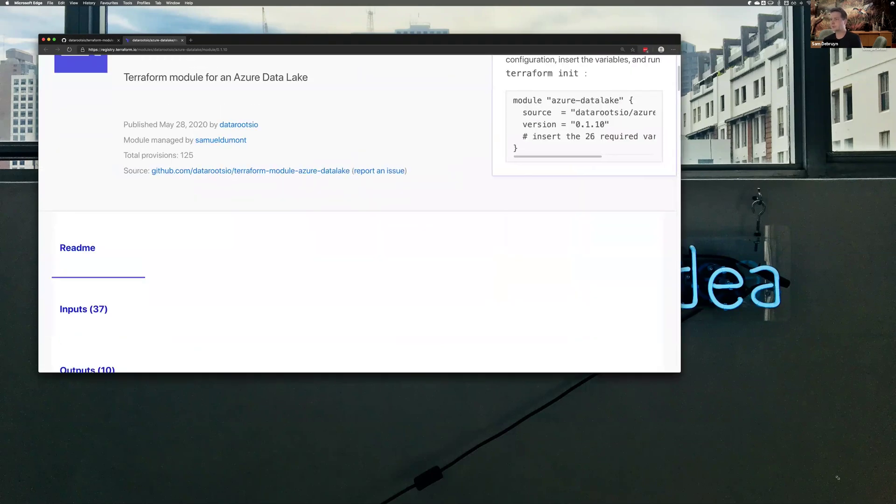
{"action": "scroll", "coordinate": [313, 205], "scroll_direction": "down", "scroll_amount": 5}
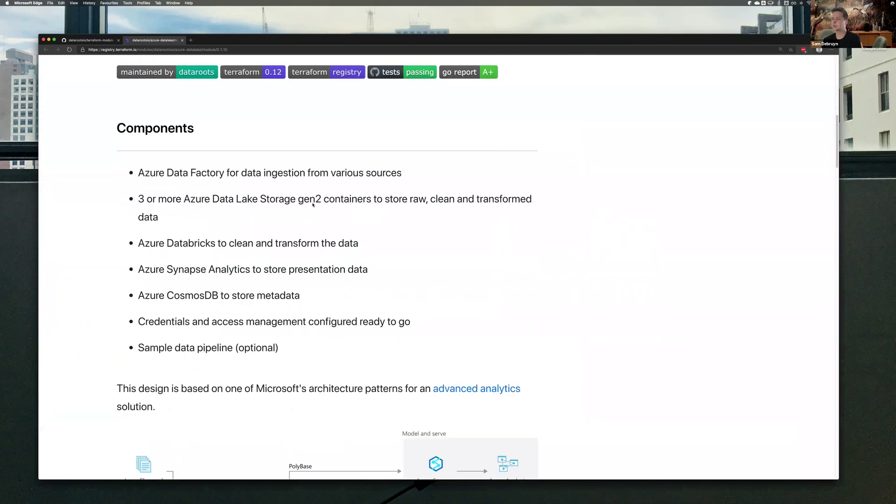
{"action": "scroll", "coordinate": [266, 148], "scroll_direction": "up", "scroll_amount": 5}
{"action": "scroll", "coordinate": [276, 126], "scroll_direction": "up", "scroll_amount": 5}
Return to the module's GitHub README and examine its requirements, Azure provider configuration and sample pipeline sections
{"action": "left_click", "coordinate": [100, 40]}
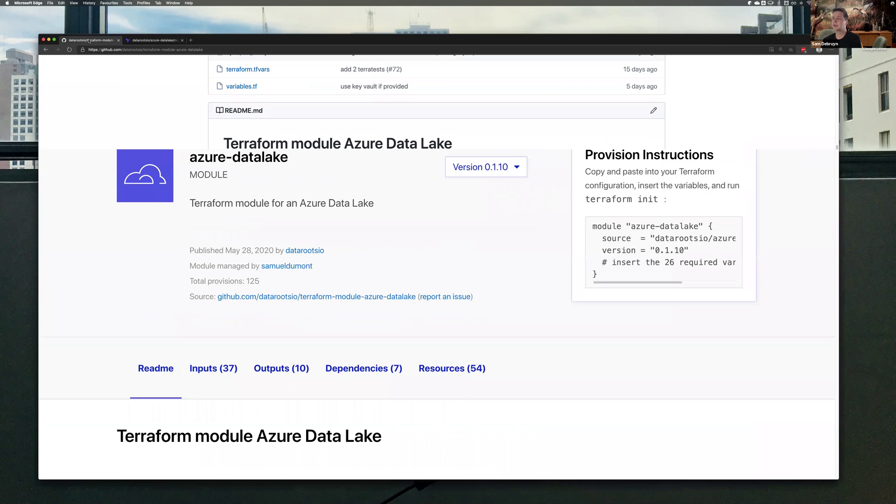
{"action": "scroll", "coordinate": [379, 261], "scroll_direction": "down", "scroll_amount": 15}
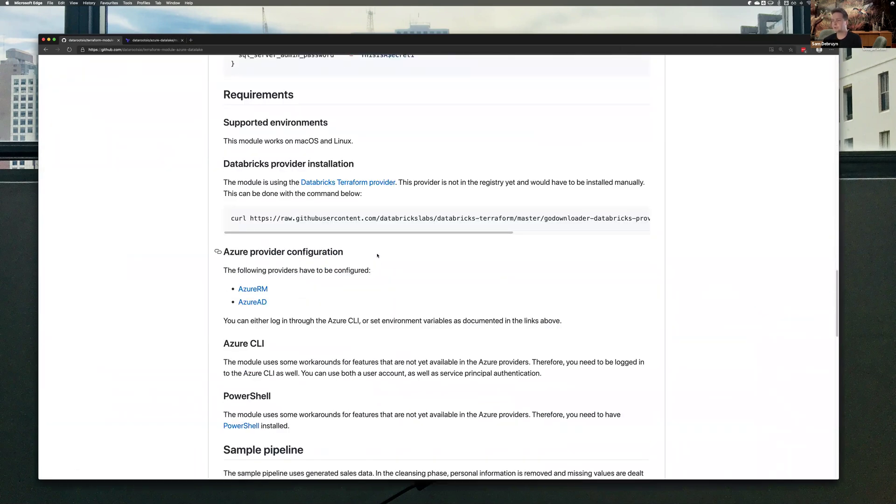
{"action": "scroll", "coordinate": [377, 255], "scroll_direction": "down", "scroll_amount": 2}
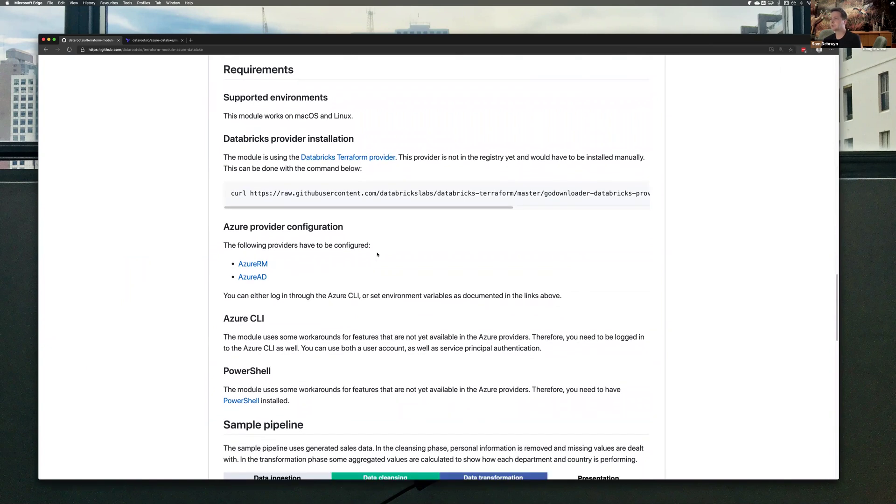
{"action": "scroll", "coordinate": [377, 254], "scroll_direction": "down", "scroll_amount": 2}
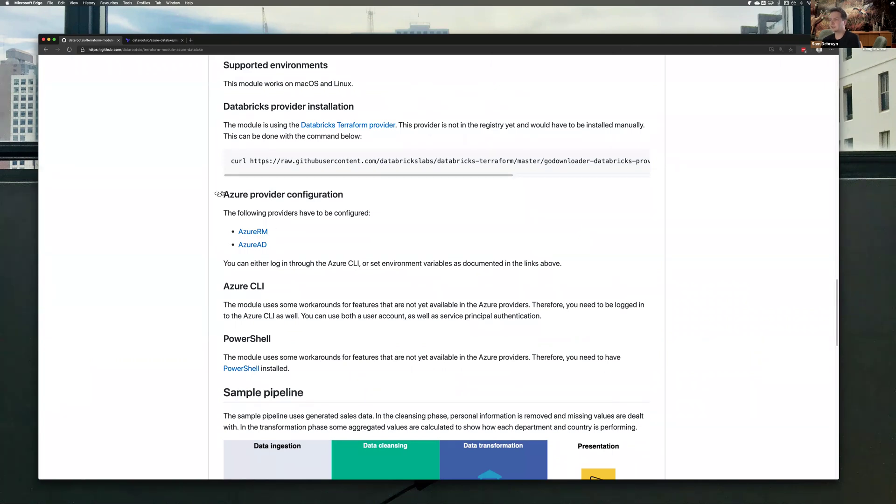
{"action": "left_click_drag", "start_coordinate": [220, 194], "coordinate": [310, 260]}
{"action": "left_click", "coordinate": [337, 238]}
{"action": "left_click_drag", "start_coordinate": [331, 263], "coordinate": [368, 265]}
{"action": "left_click", "coordinate": [367, 253]}
{"action": "scroll", "coordinate": [295, 339], "scroll_direction": "down", "scroll_amount": 1}
{"action": "scroll", "coordinate": [293, 330], "scroll_direction": "up", "scroll_amount": 2}
{"action": "scroll", "coordinate": [294, 317], "scroll_direction": "down", "scroll_amount": 3}
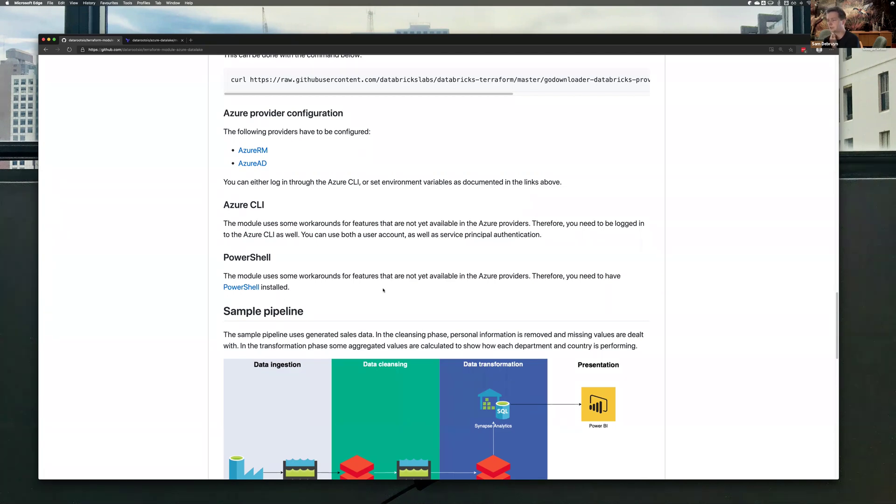
{"action": "scroll", "coordinate": [369, 262], "scroll_direction": "down", "scroll_amount": 1}
{"action": "scroll", "coordinate": [369, 262], "scroll_direction": "down", "scroll_amount": 3}
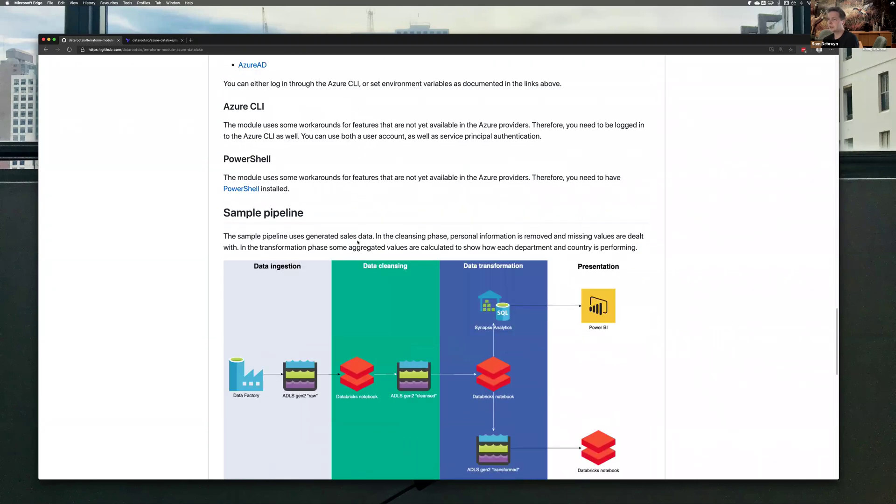
Open the Databricks Terraform provider repository in a new window from the README's Databricks provider installation section
{"action": "scroll", "coordinate": [362, 249], "scroll_direction": "up", "scroll_amount": 7}
{"action": "scroll", "coordinate": [357, 240], "scroll_direction": "up", "scroll_amount": 4}
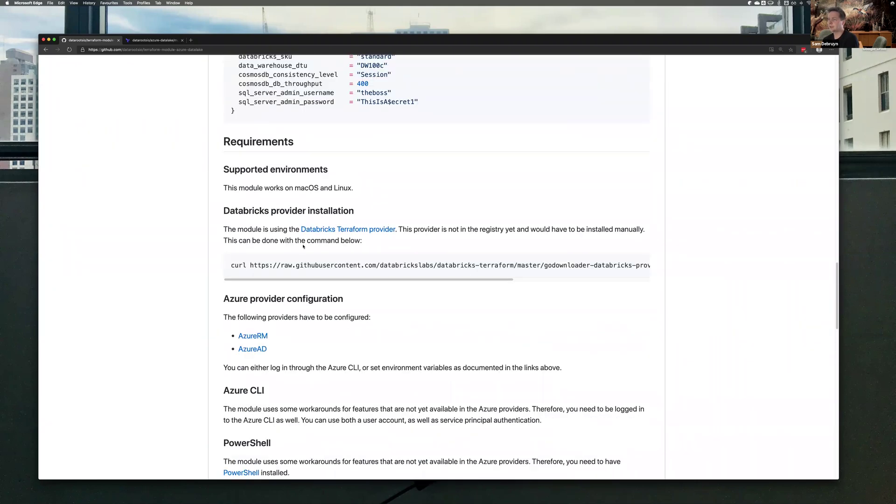
{"action": "scroll", "coordinate": [366, 279], "scroll_direction": "right", "scroll_amount": 2}
{"action": "scroll", "coordinate": [366, 280], "scroll_direction": "left", "scroll_amount": 2}
{"action": "left_click", "coordinate": [348, 229], "text": "shift"}
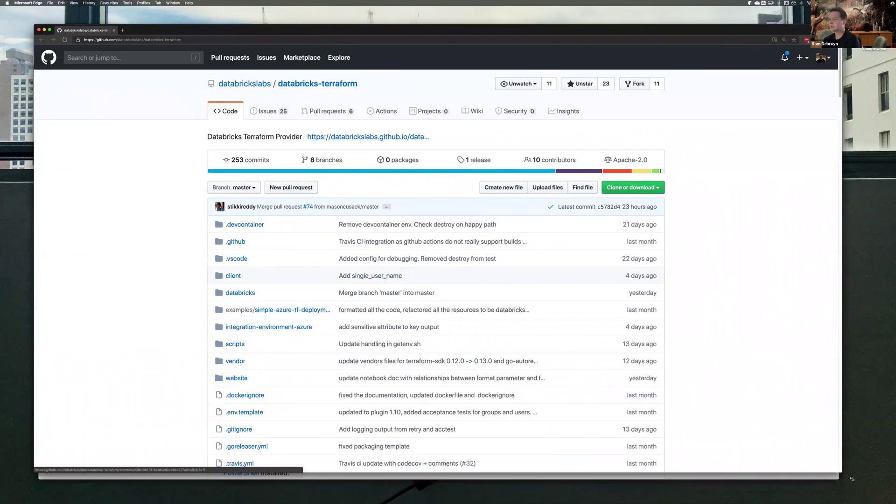
Examine the Databricks Terraform Provider README, including the full curl command under Quick install
{"action": "scroll", "coordinate": [294, 227], "scroll_direction": "down", "scroll_amount": 15}
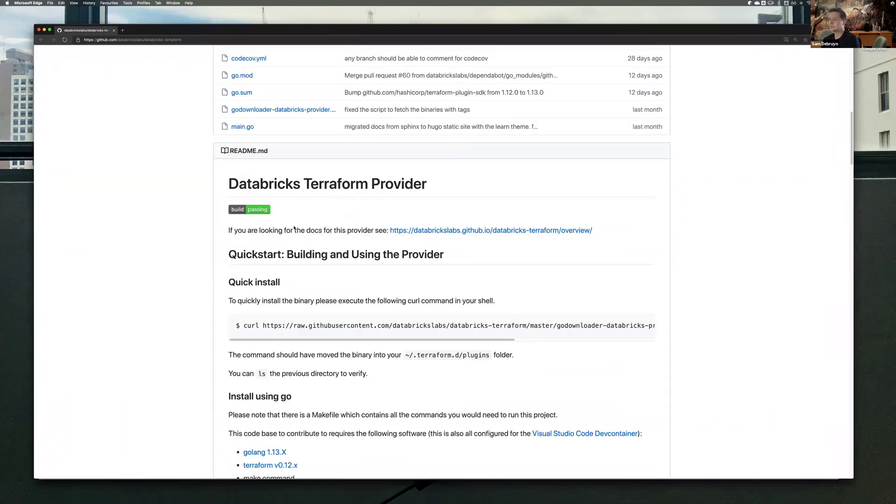
{"action": "scroll", "coordinate": [294, 228], "scroll_direction": "up", "scroll_amount": 4}
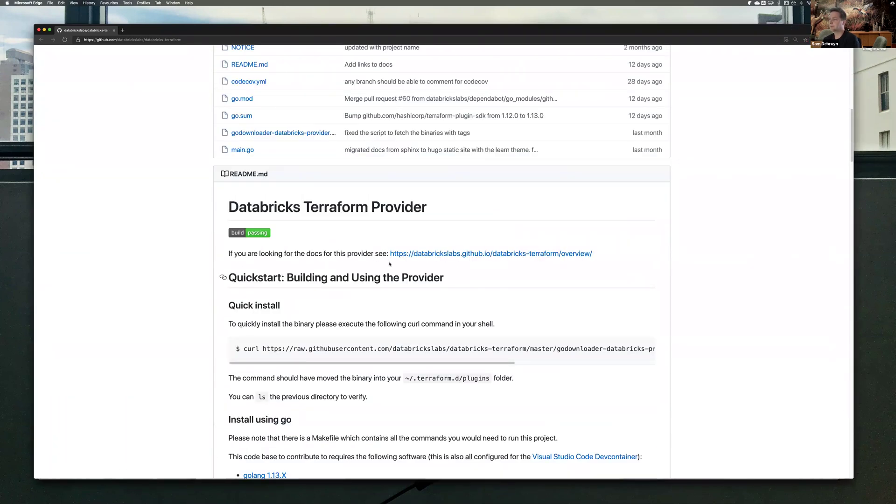
{"action": "scroll", "coordinate": [353, 245], "scroll_direction": "down", "scroll_amount": 1}
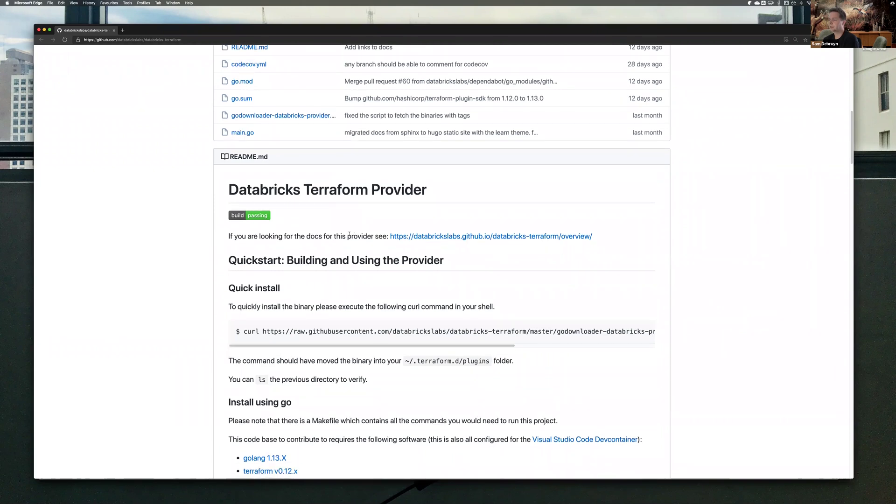
{"action": "scroll", "coordinate": [350, 235], "scroll_direction": "down", "scroll_amount": 2}
{"action": "scroll", "coordinate": [336, 299], "scroll_direction": "up", "scroll_amount": 4}
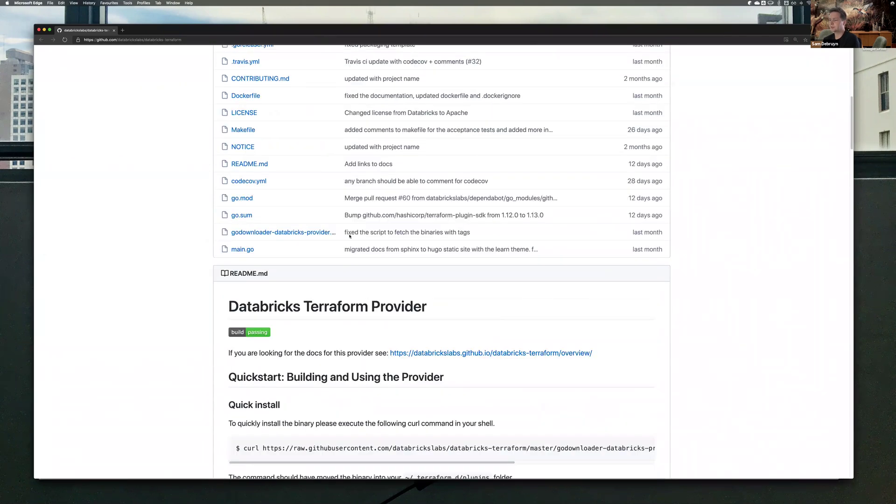
{"action": "scroll", "coordinate": [326, 359], "scroll_direction": "down", "scroll_amount": 4}
{"action": "left_click_drag", "start_coordinate": [314, 347], "coordinate": [569, 348]}
{"action": "left_click", "coordinate": [569, 348]}
{"action": "scroll", "coordinate": [513, 360], "scroll_direction": "right", "scroll_amount": 5}
{"action": "scroll", "coordinate": [548, 359], "scroll_direction": "left", "scroll_amount": 5}
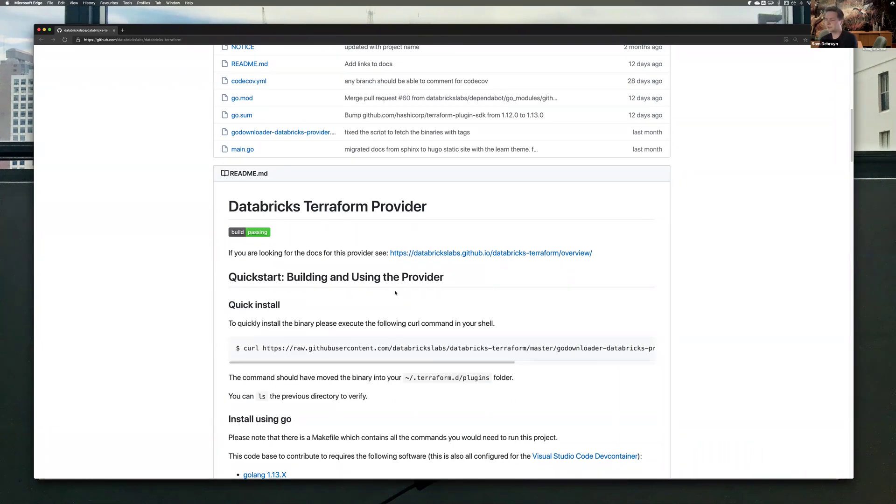
Look over the databricks-terraform file list and the Install using go instructions in its README
{"action": "scroll", "coordinate": [394, 291], "scroll_direction": "up", "scroll_amount": 10}
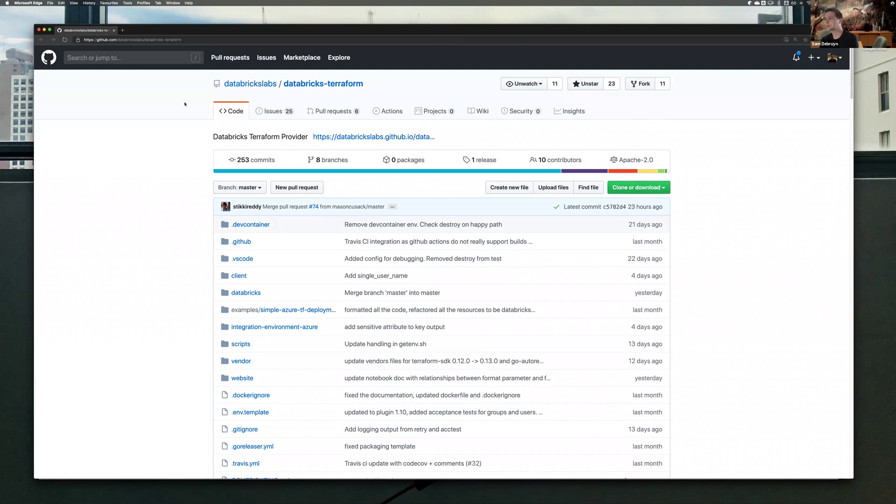
{"action": "scroll", "coordinate": [190, 138], "scroll_direction": "down", "scroll_amount": 15}
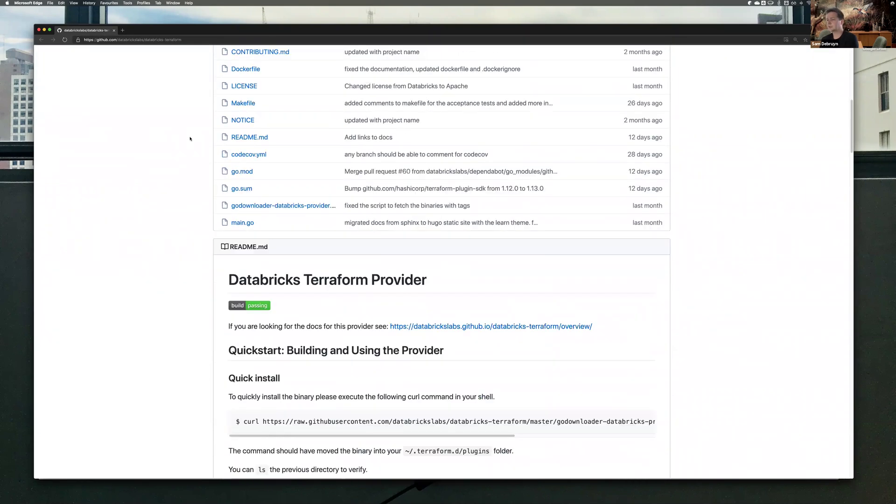
{"action": "scroll", "coordinate": [190, 139], "scroll_direction": "down", "scroll_amount": 5}
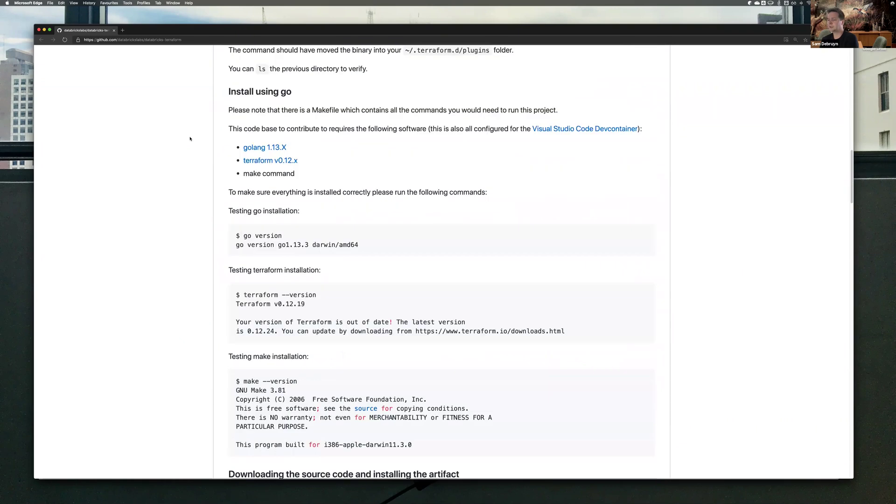
{"action": "scroll", "coordinate": [190, 139], "scroll_direction": "down", "scroll_amount": 3}
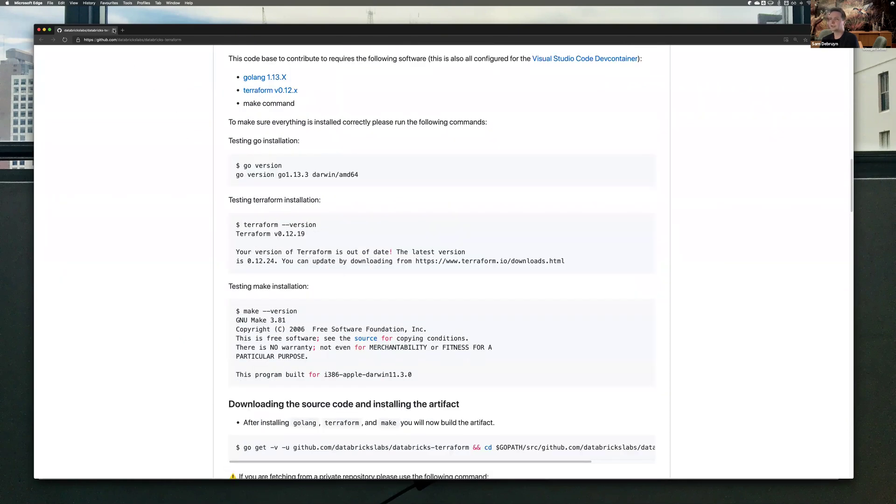
Return to the terraform-module-azure-datalake repository window and bring its file list into view
{"action": "key", "text": "super+grave"}
{"action": "scroll", "coordinate": [279, 187], "scroll_direction": "up", "scroll_amount": 20}
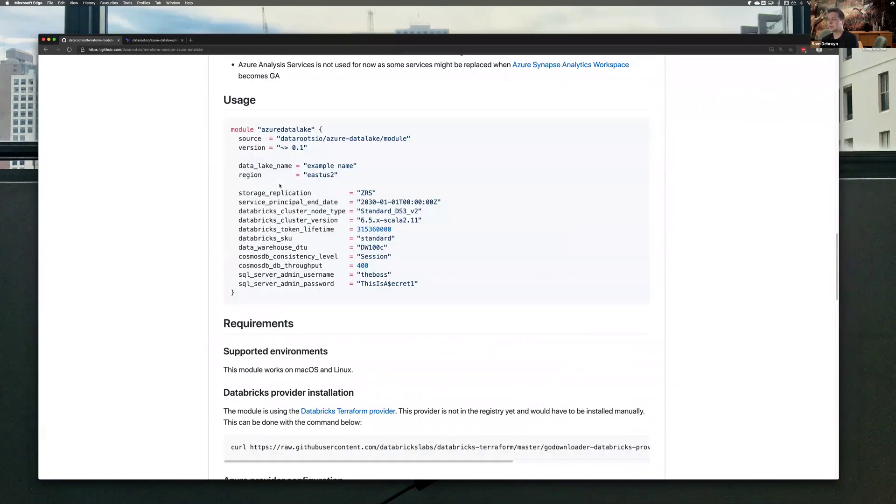
{"action": "scroll", "coordinate": [279, 184], "scroll_direction": "up", "scroll_amount": 6}
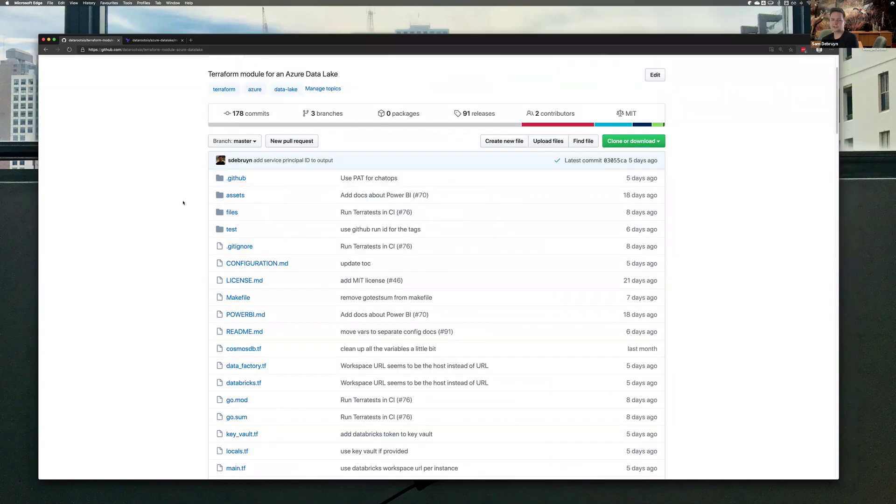
Switch to the iTerm2 terminal in the terraform-module-azure-datalake directory and enlarge its text
{"action": "scroll", "coordinate": [394, 101], "scroll_direction": "up", "scroll_amount": 2}
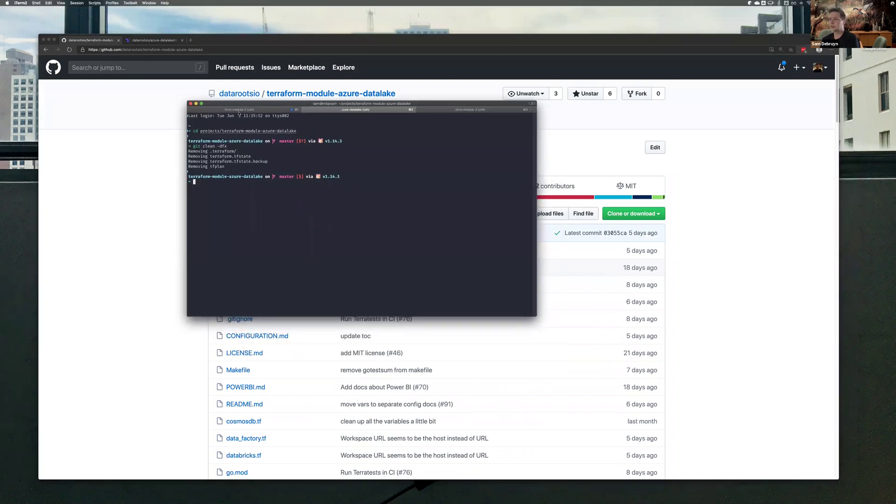
{"action": "key", "text": "super+plus"}
{"action": "key", "text": "super+plus"}
{"action": "key", "text": "super+plus"}
{"action": "key", "text": "super+plus"}
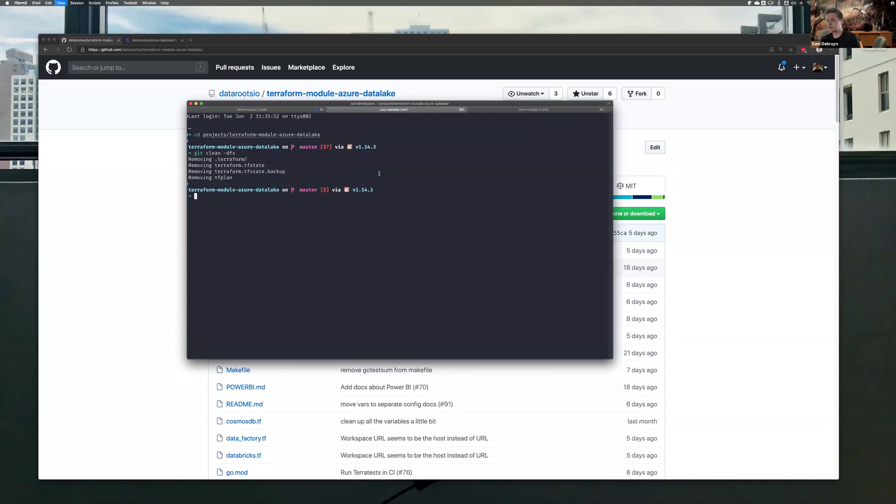
{"action": "key", "text": "super+plus"}
Clear the terminal and list the files in the module directory with ls
{"action": "type", "text": "clear"}
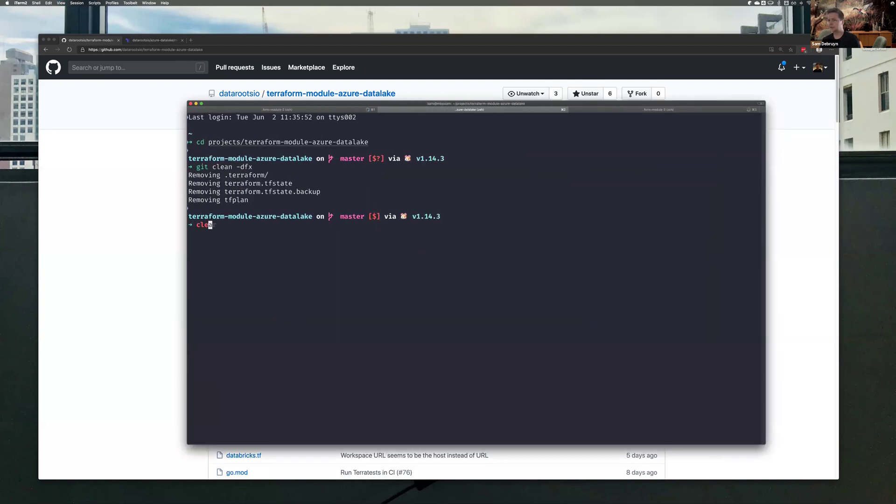
{"action": "key", "text": "Return"}
{"action": "type", "text": "ls"}
{"action": "key", "text": "Return"}
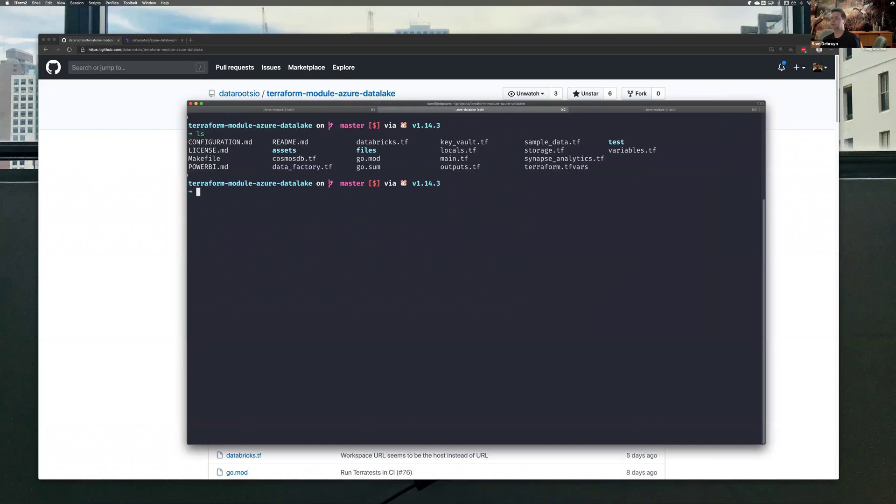
Enlarge the terminal text further, run terraform init in the module directory and review its output
{"action": "key", "text": "super+plus"}
{"action": "key", "text": "super+plus"}
{"action": "key", "text": "super+plus"}
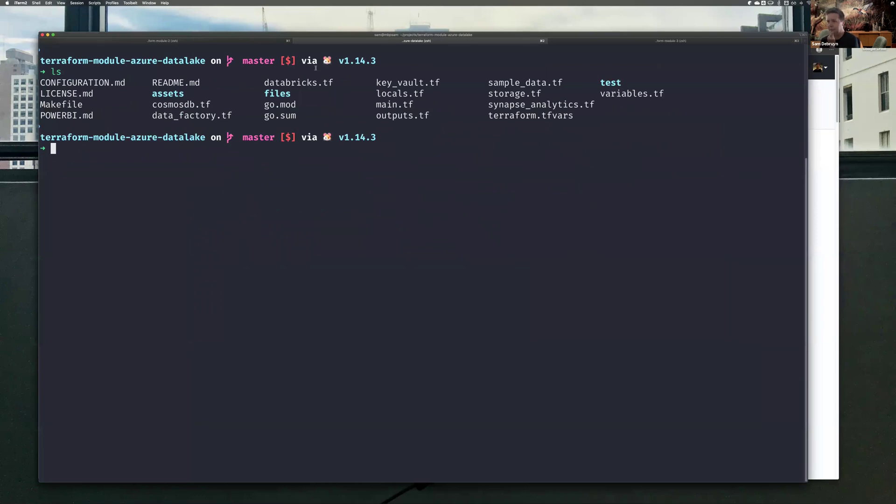
{"action": "type", "text": "terraform init"}
{"action": "key", "text": "Return"}
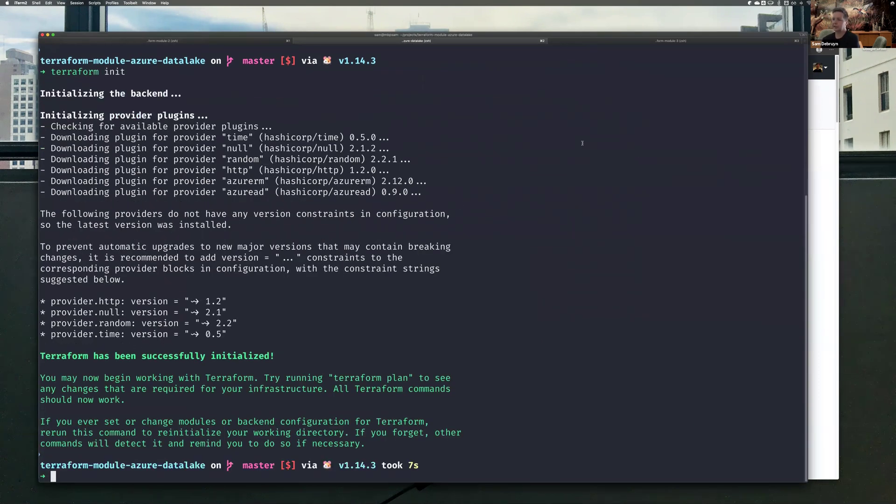
{"action": "scroll", "coordinate": [289, 192], "scroll_direction": "up", "scroll_amount": 1}
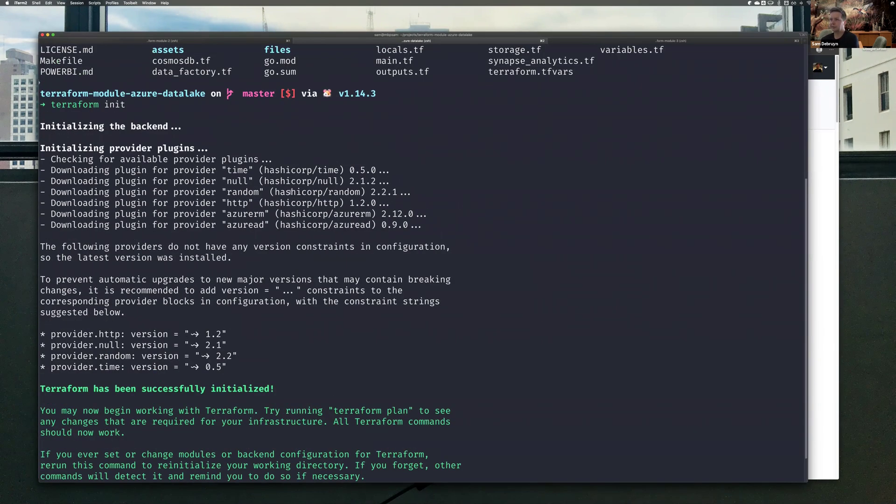
{"action": "scroll", "coordinate": [289, 191], "scroll_direction": "down", "scroll_amount": 1}
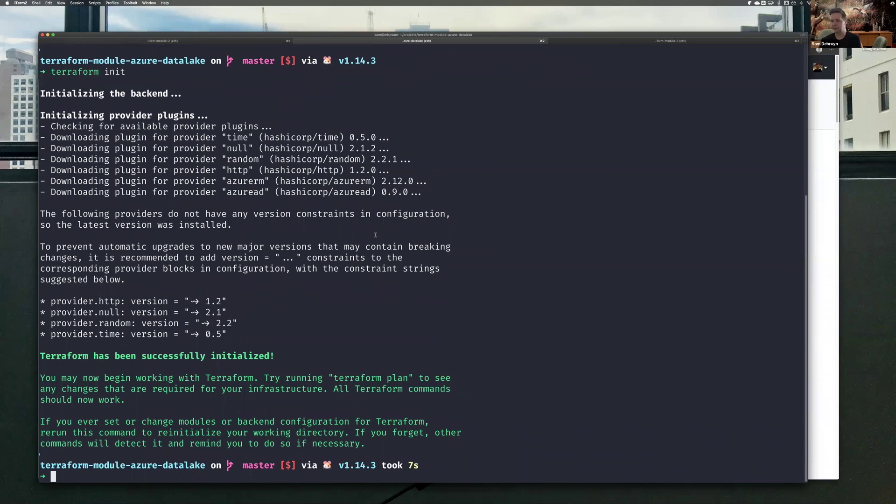
Fill in the terraform plan command with the SQL server admin username and password variables and -out tfplan, and move its terminal session into a separate window
{"action": "type", "text": "terraform plan"}
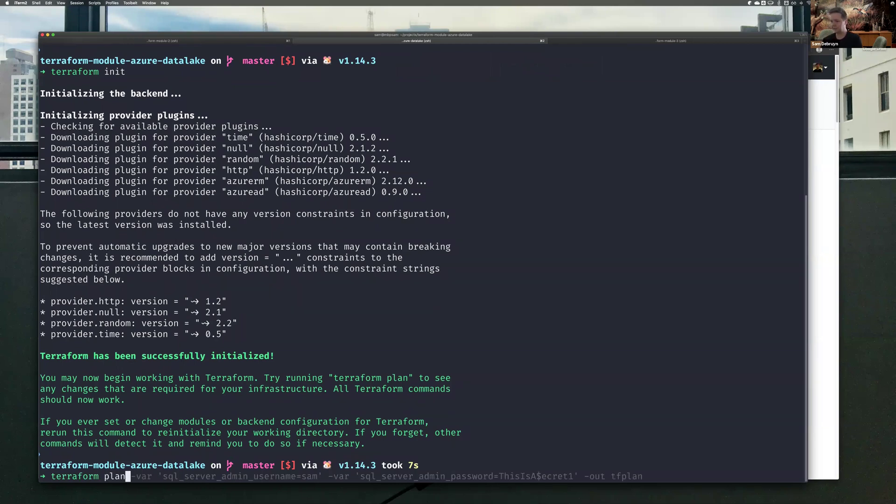
{"action": "key", "text": "Right"}
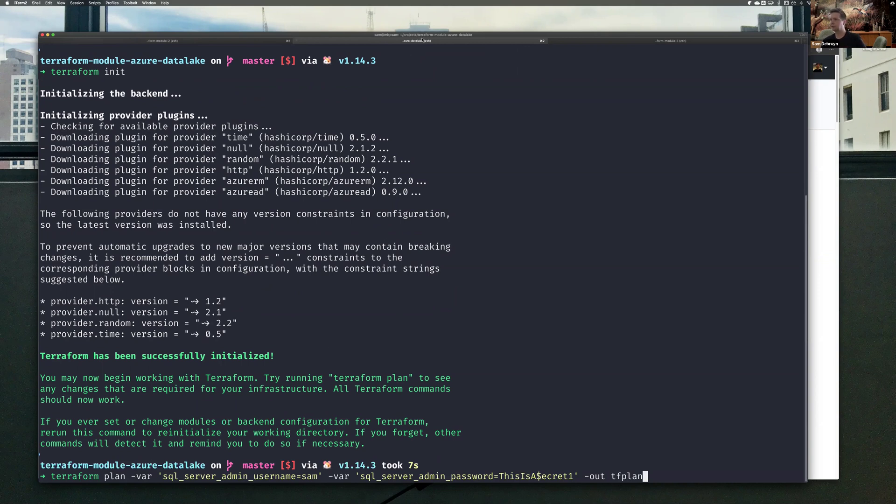
{"action": "left_click_drag", "start_coordinate": [412, 72], "coordinate": [482, 34]}
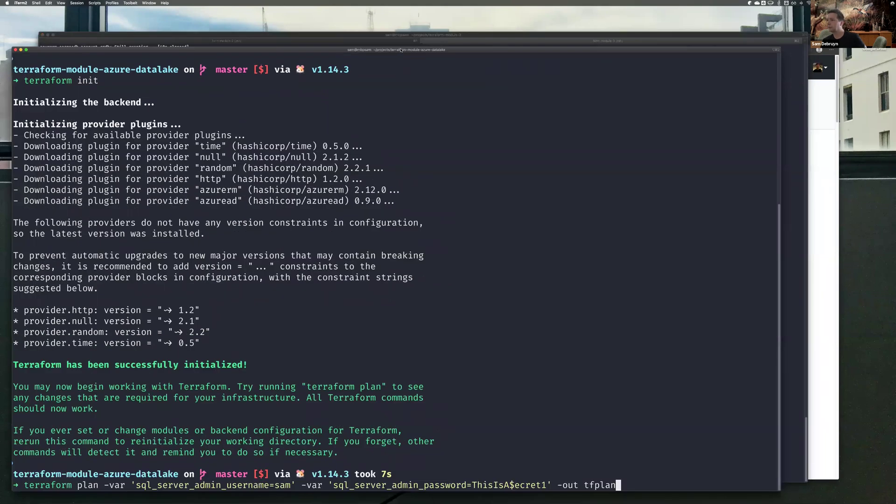
{"action": "left_click_drag", "start_coordinate": [401, 50], "coordinate": [411, 11]}
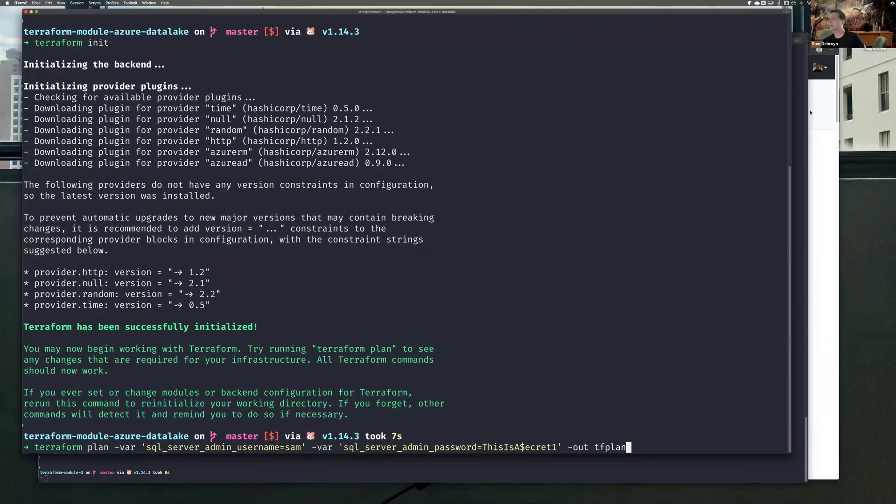
Switch back to the GitHub repository in Microsoft Edge and open the CONFIGURATION.md page linked in the README
{"action": "left_click", "coordinate": [810, 112]}
{"action": "scroll", "coordinate": [361, 213], "scroll_direction": "down", "scroll_amount": 3}
{"action": "scroll", "coordinate": [361, 213], "scroll_direction": "down", "scroll_amount": 15}
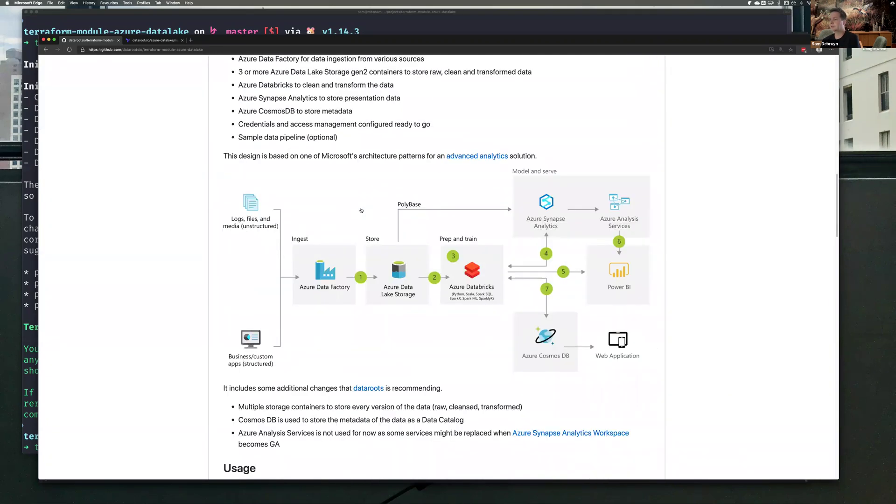
{"action": "scroll", "coordinate": [361, 211], "scroll_direction": "down", "scroll_amount": 10}
{"action": "scroll", "coordinate": [392, 225], "scroll_direction": "down", "scroll_amount": 15}
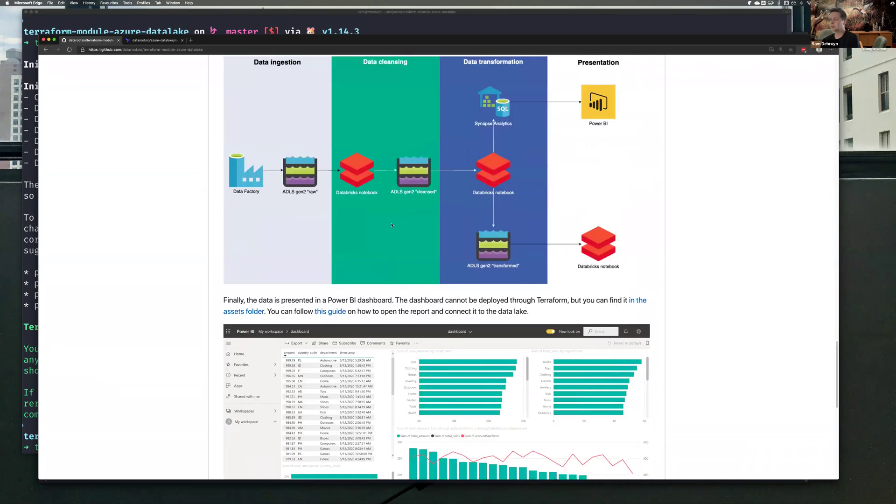
{"action": "scroll", "coordinate": [392, 225], "scroll_direction": "down", "scroll_amount": 7}
{"action": "left_click", "coordinate": [260, 225]}
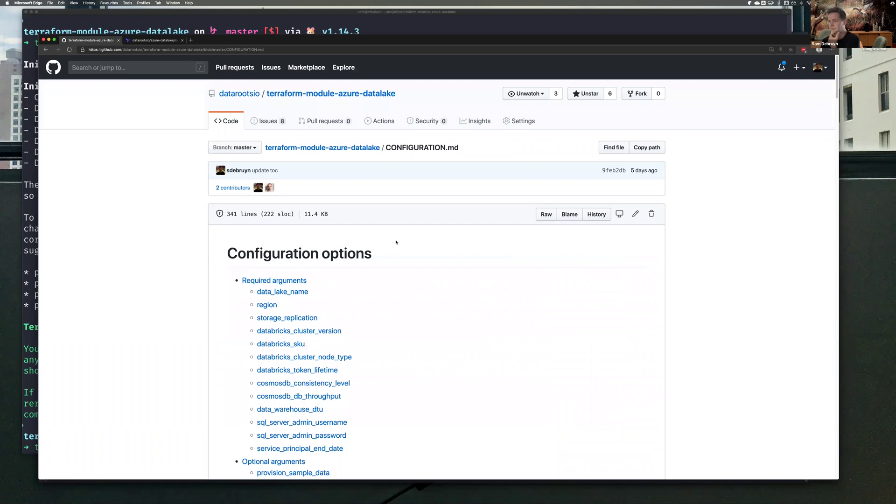
Examine the Configuration options page, including the list of required and optional arguments and the data_lake_name, region and storage_replication descriptions
{"action": "scroll", "coordinate": [394, 235], "scroll_direction": "down", "scroll_amount": 5}
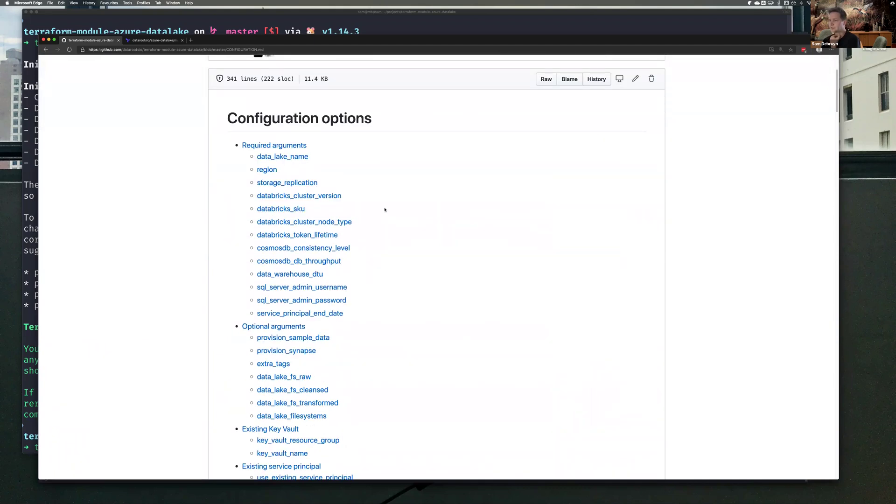
{"action": "scroll", "coordinate": [385, 210], "scroll_direction": "down", "scroll_amount": 15}
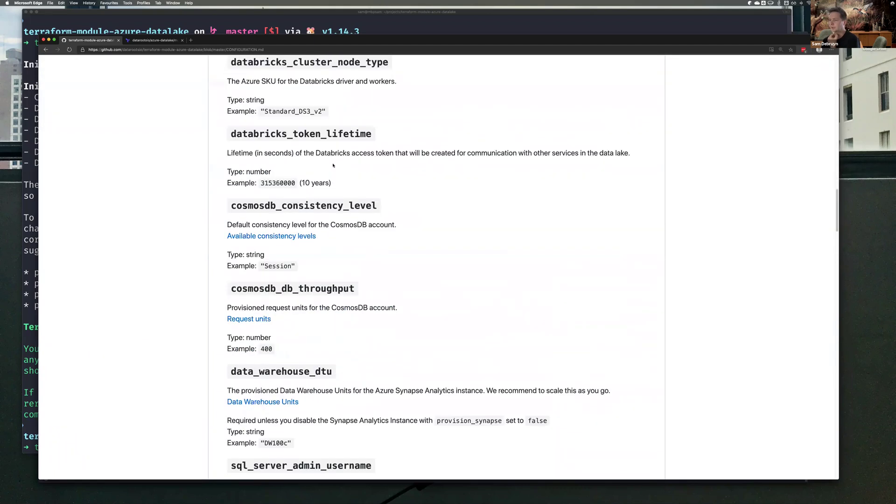
{"action": "scroll", "coordinate": [358, 226], "scroll_direction": "up", "scroll_amount": 4}
{"action": "scroll", "coordinate": [358, 226], "scroll_direction": "up", "scroll_amount": 13}
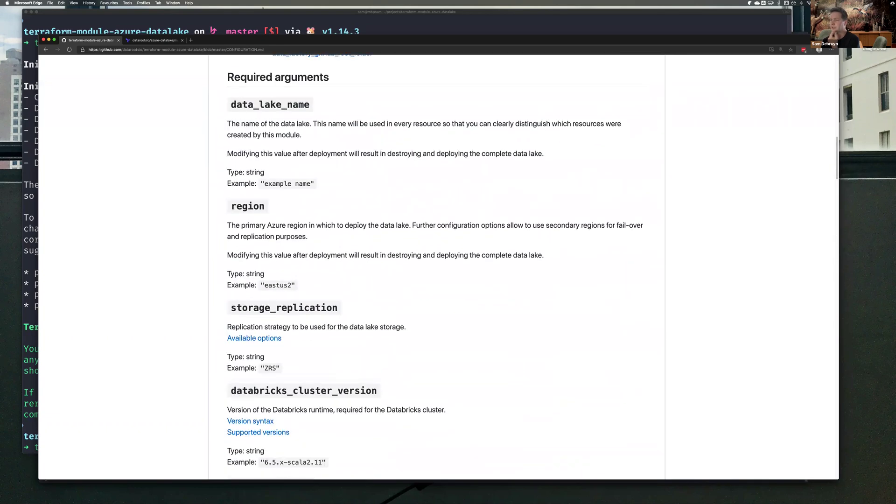
{"action": "scroll", "coordinate": [358, 226], "scroll_direction": "up", "scroll_amount": 1}
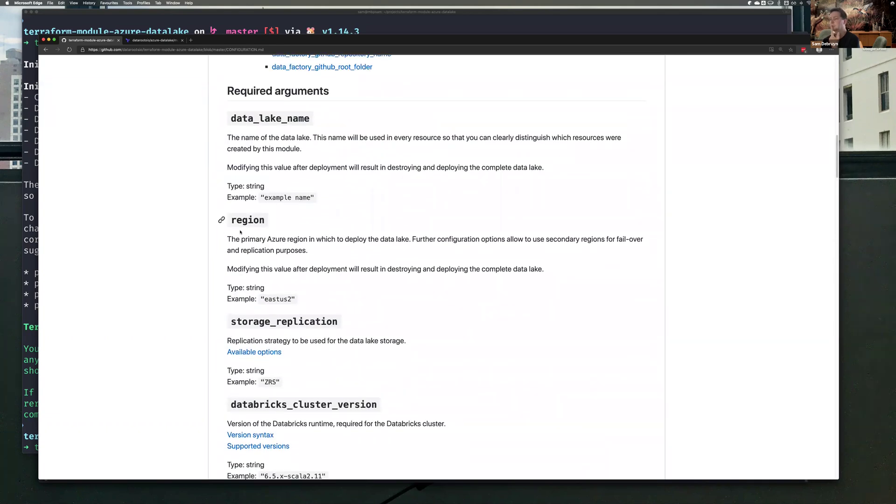
{"action": "scroll", "coordinate": [314, 175], "scroll_direction": "up", "scroll_amount": 17}
{"action": "scroll", "coordinate": [313, 176], "scroll_direction": "up", "scroll_amount": 4}
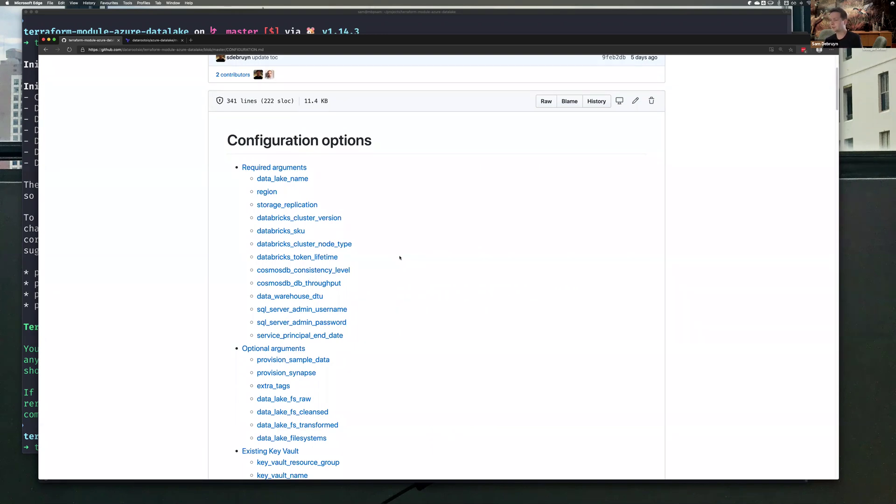
{"action": "scroll", "coordinate": [399, 254], "scroll_direction": "down", "scroll_amount": 2}
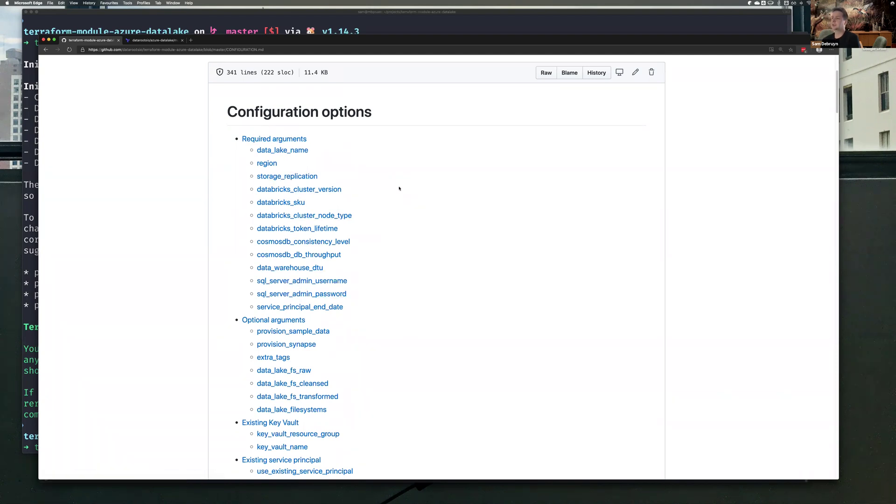
{"action": "scroll", "coordinate": [398, 188], "scroll_direction": "up", "scroll_amount": 5}
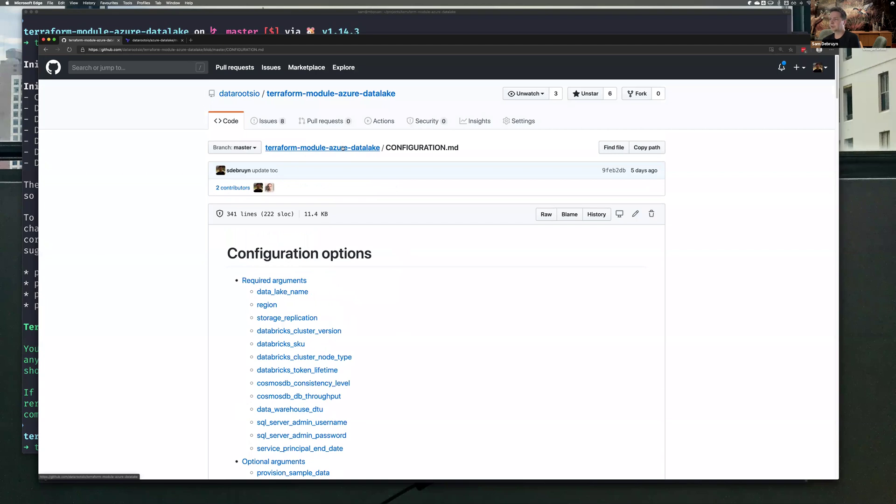
Return to the repository's file list and open terraform.tfvars
{"action": "left_click", "coordinate": [323, 147]}
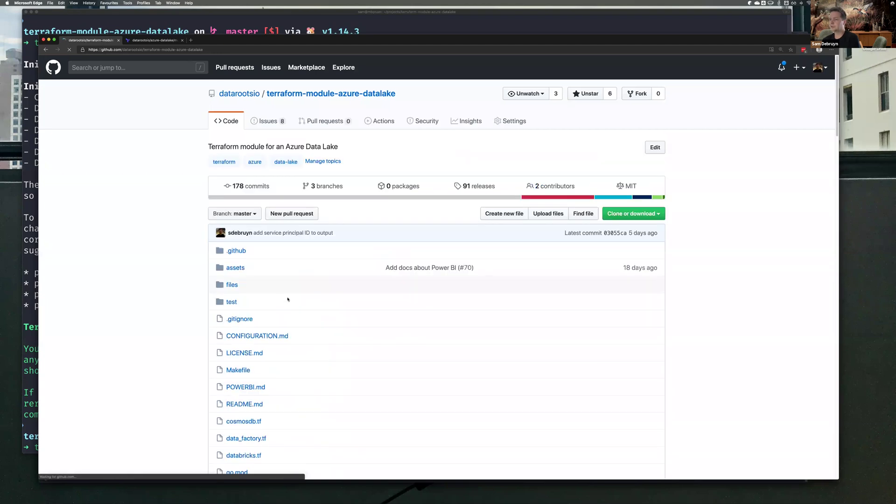
{"action": "scroll", "coordinate": [276, 304], "scroll_direction": "down", "scroll_amount": 10}
{"action": "left_click", "coordinate": [248, 294]}
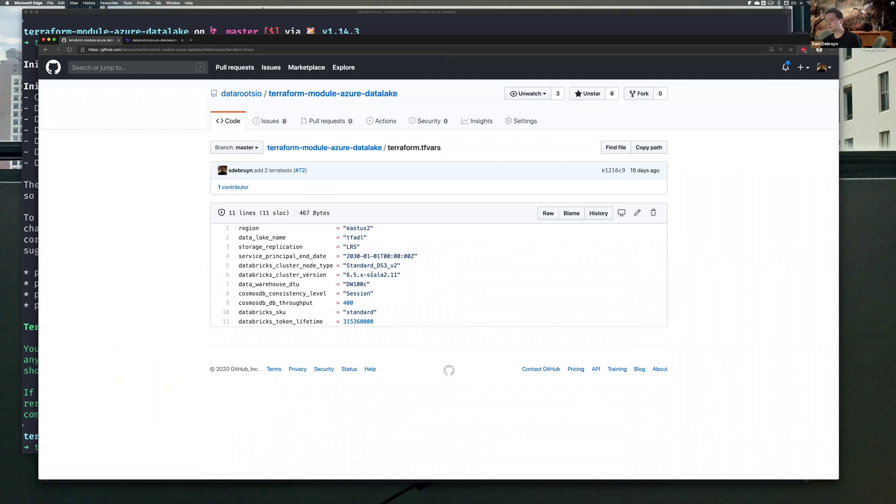
Enlarge the terraform.tfvars page and examine its variable values, highlighting the cosmosdb_db_throughput and data_warehouse_dtu lines
{"action": "key", "text": "super+equal"}
{"action": "key", "text": "super+equal"}
{"action": "key", "text": "super+equal"}
{"action": "scroll", "coordinate": [344, 248], "scroll_direction": "down", "scroll_amount": 1}
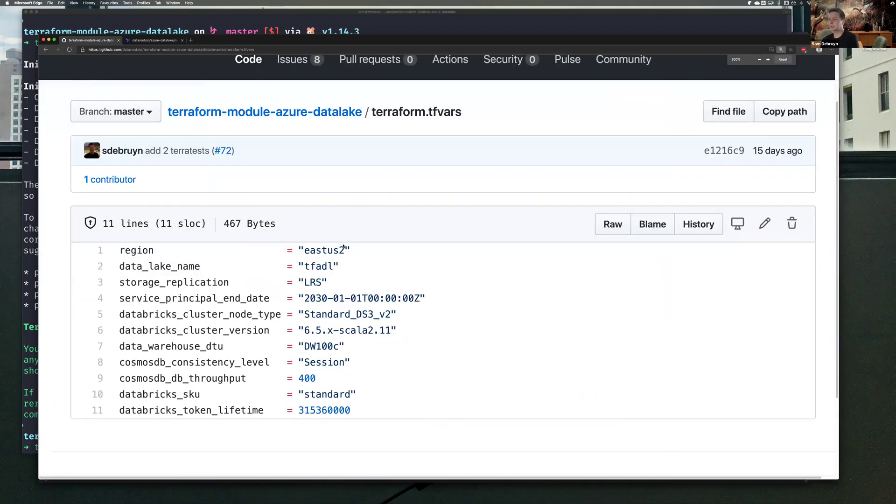
{"action": "scroll", "coordinate": [344, 248], "scroll_direction": "down", "scroll_amount": 2}
{"action": "left_click_drag", "start_coordinate": [325, 349], "coordinate": [193, 349]}
{"action": "left_click", "coordinate": [219, 345]}
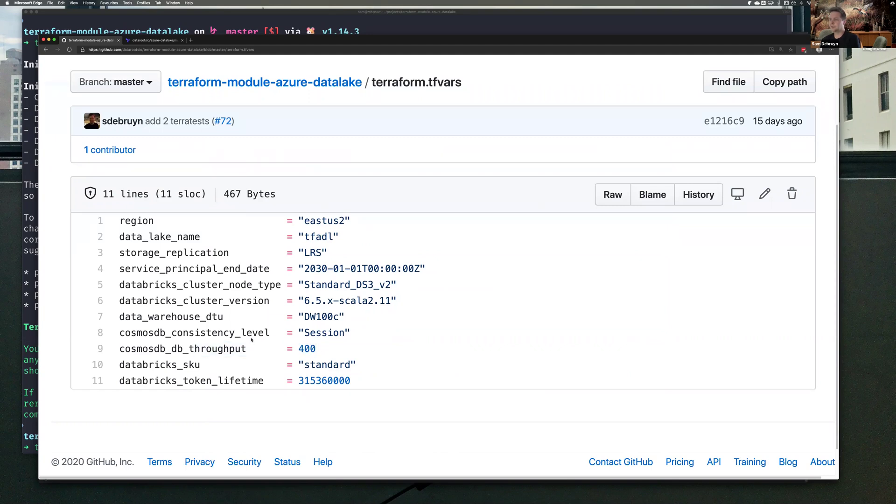
{"action": "left_click_drag", "start_coordinate": [201, 318], "coordinate": [328, 317]}
{"action": "left_click", "coordinate": [358, 318]}
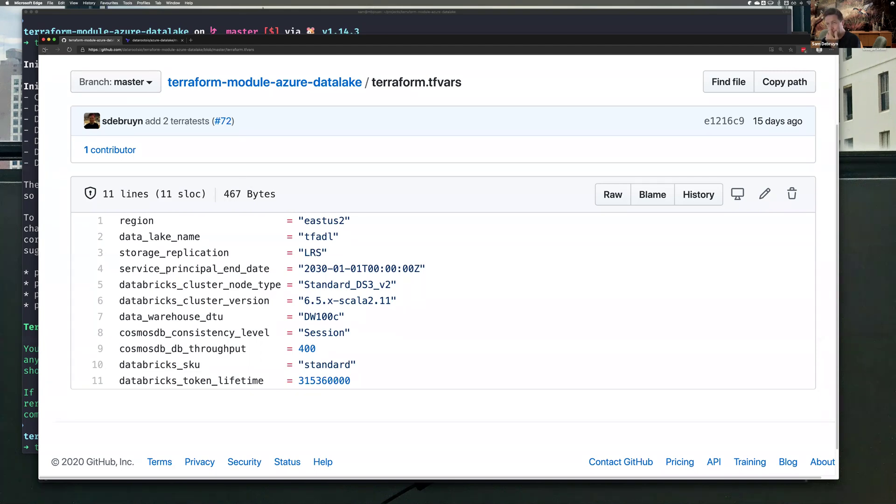
Go back to the repository file list, switch to the iTerm2 terminal and remove -out tfplan from the pending terraform plan command
{"action": "left_click", "coordinate": [45, 50]}
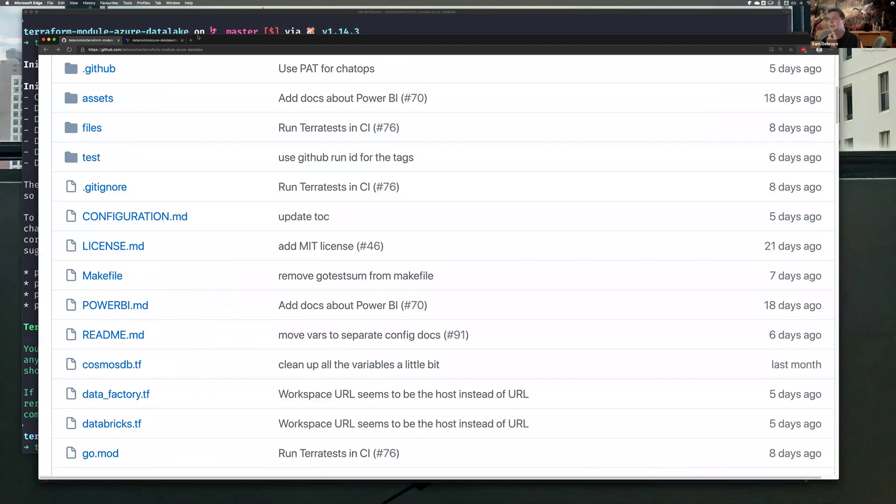
{"action": "key", "text": "super+Tab"}
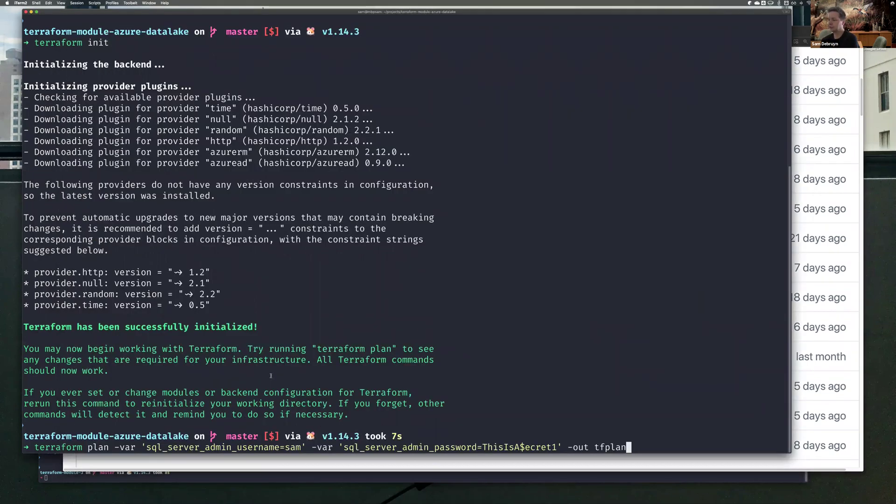
{"action": "key", "text": "BackSpace"}
{"action": "key", "text": "BackSpace"}
{"action": "key", "text": "BackSpace"}
{"action": "key", "text": "BackSpace"}
{"action": "key", "text": "BackSpace"}
{"action": "key", "text": "BackSpace"}
{"action": "key", "text": "BackSpace"}
{"action": "key", "text": "BackSpace"}
{"action": "key", "text": "BackSpace"}
{"action": "key", "text": "BackSpace"}
{"action": "key", "text": "BackSpace"}
{"action": "key", "text": "BackSpace"}
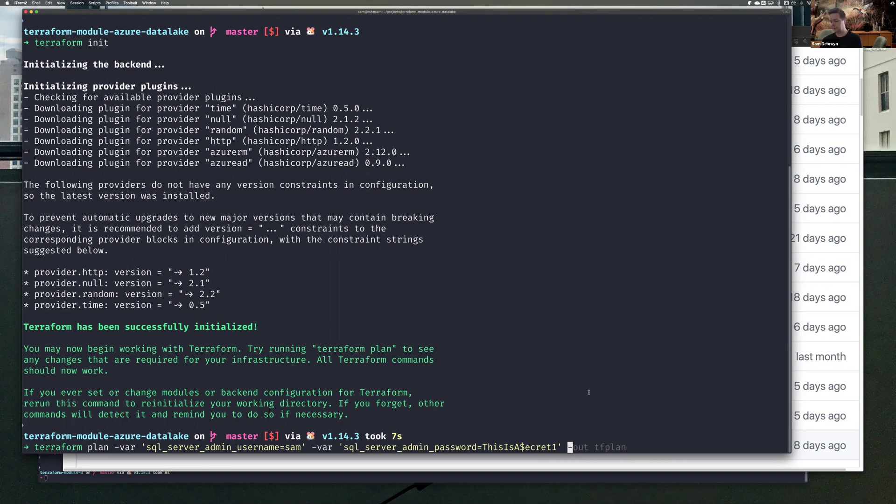
Add a further variable to the pending terraform plan command, setting data_lake_name to dl206
{"action": "type", "text": "-"}
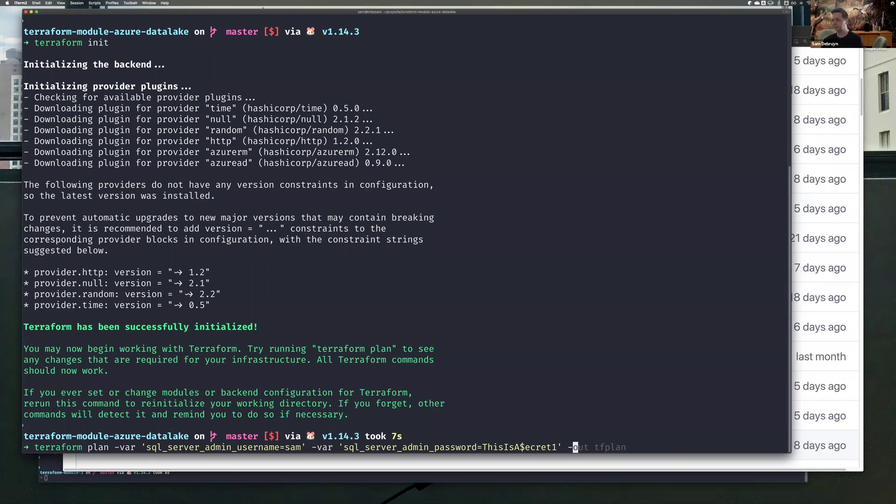
{"action": "type", "text": "var "}
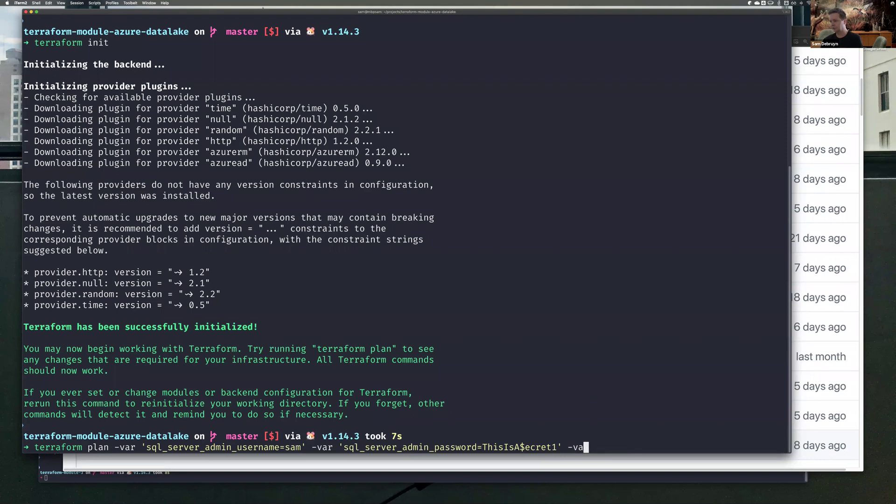
{"action": "type", "text": "'"}
{"action": "type", "text": "data_ak"}
{"action": "key", "text": "BackSpace"}
{"action": "key", "text": "BackSpace"}
{"action": "type", "text": "lake_n"}
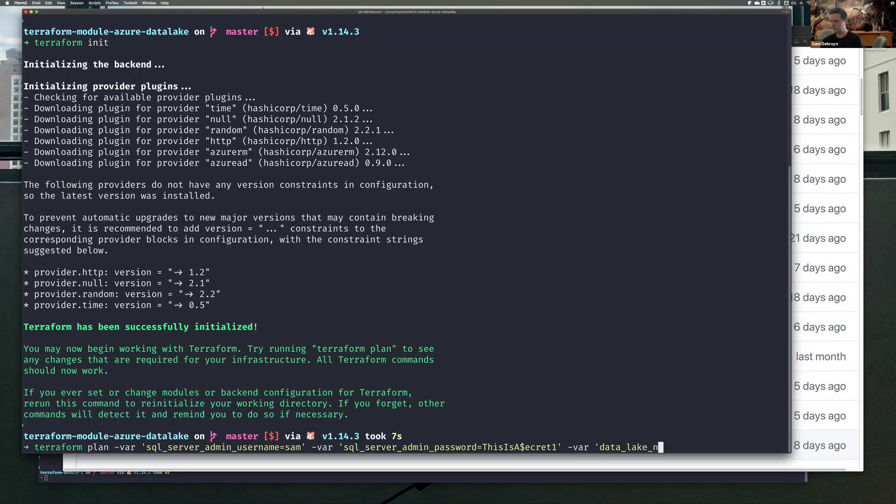
{"action": "type", "text": "ame=dl"}
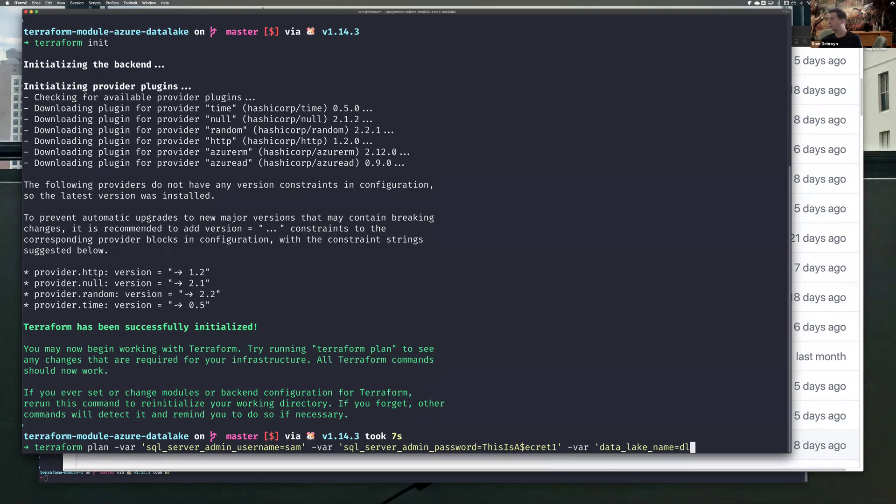
{"action": "type", "text": "206"}
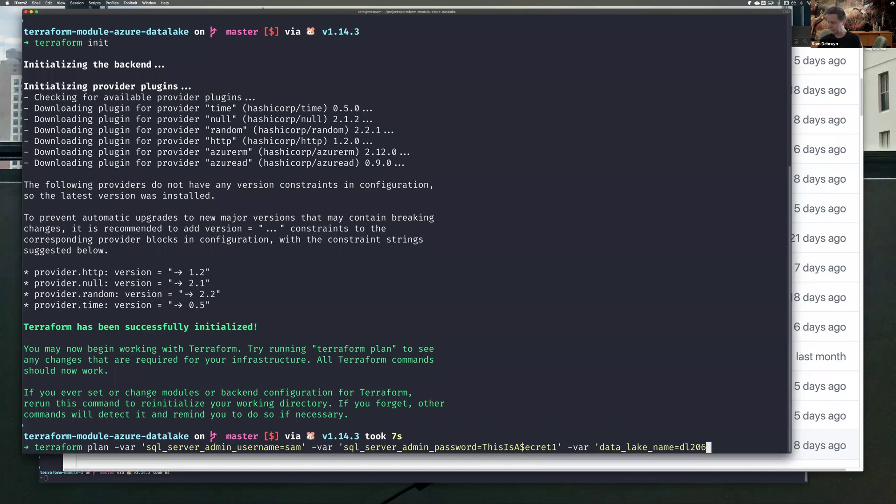
{"action": "type", "text": "'"}
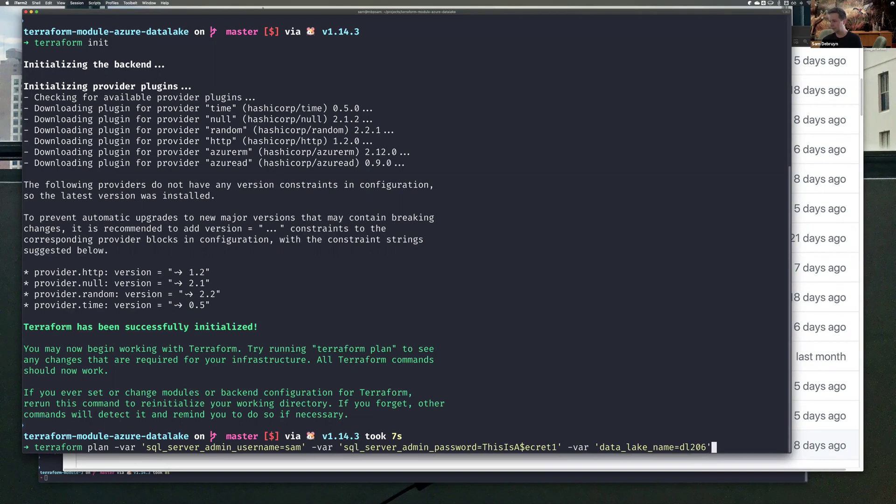
Add the output file option -out tfplan to the terraform plan command and run it
{"action": "type", "text": " -"}
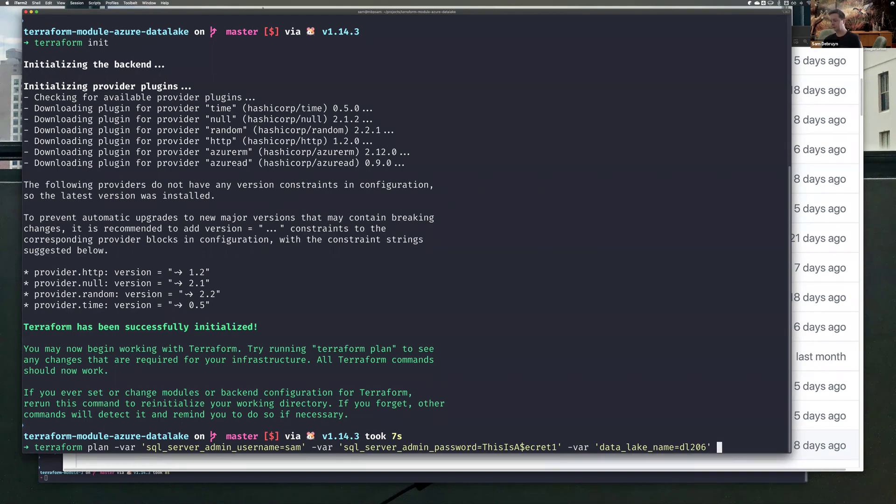
{"action": "type", "text": "out"}
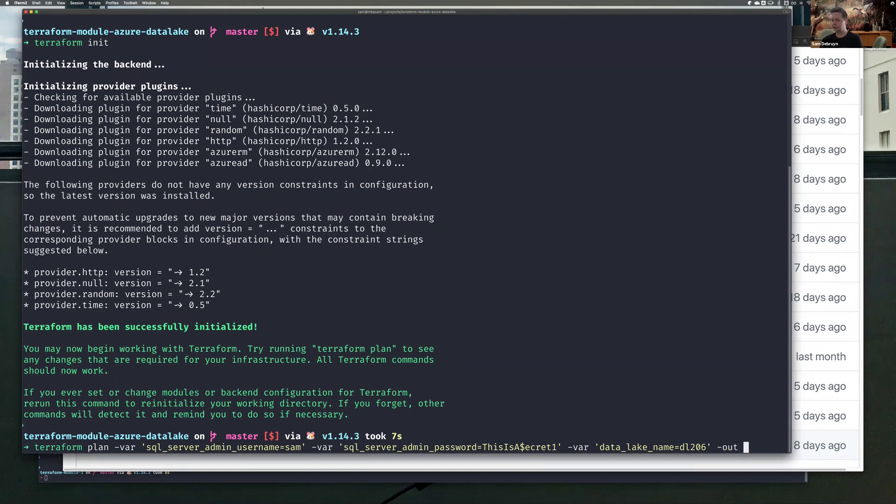
{"action": "type", "text": "tfplan"}
{"action": "key", "text": "Return"}
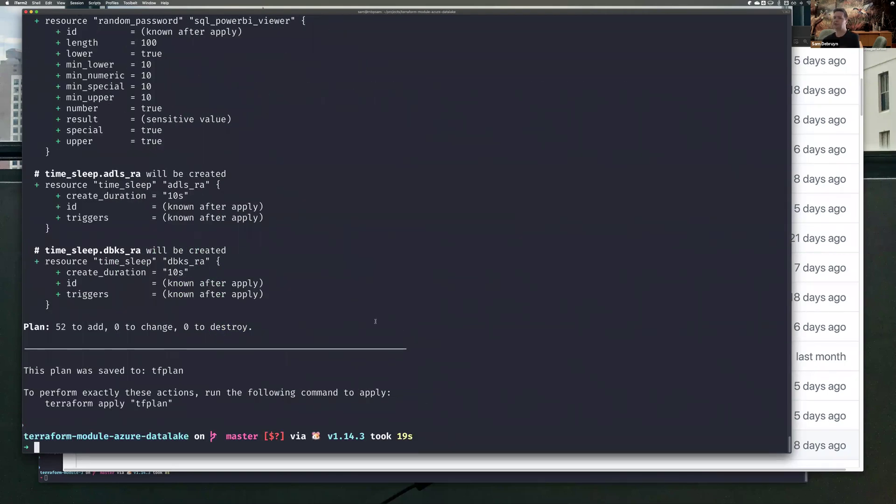
Skim the generated plan's resources, return to the end of the output and highlight the number of resources to add
{"action": "scroll", "coordinate": [266, 287], "scroll_direction": "up", "scroll_amount": 20}
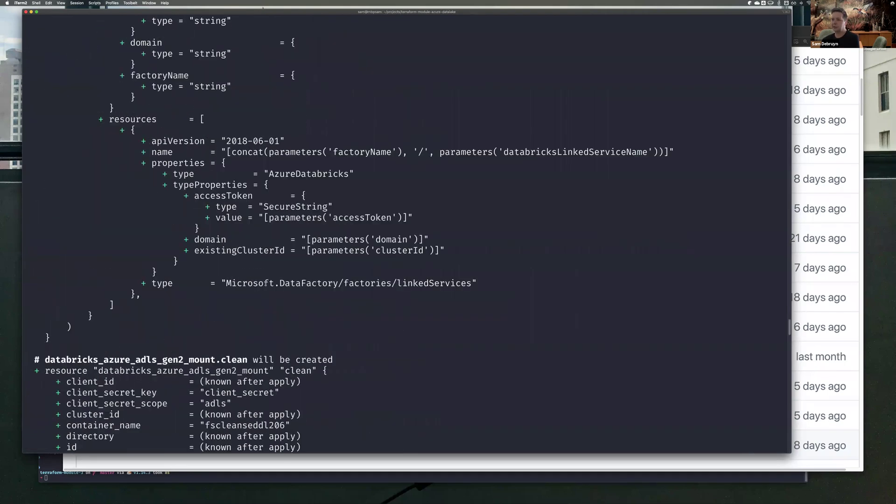
{"action": "scroll", "coordinate": [266, 283], "scroll_direction": "up", "scroll_amount": 20}
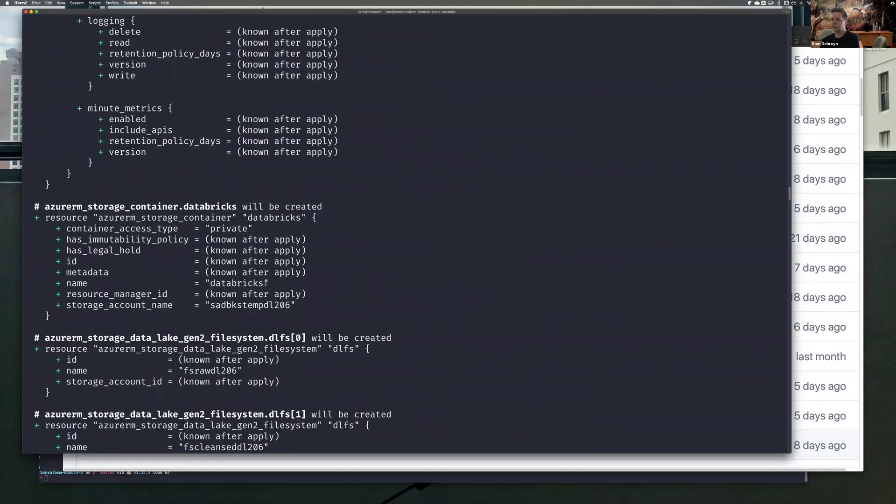
{"action": "scroll", "coordinate": [266, 283], "scroll_direction": "up", "scroll_amount": 20}
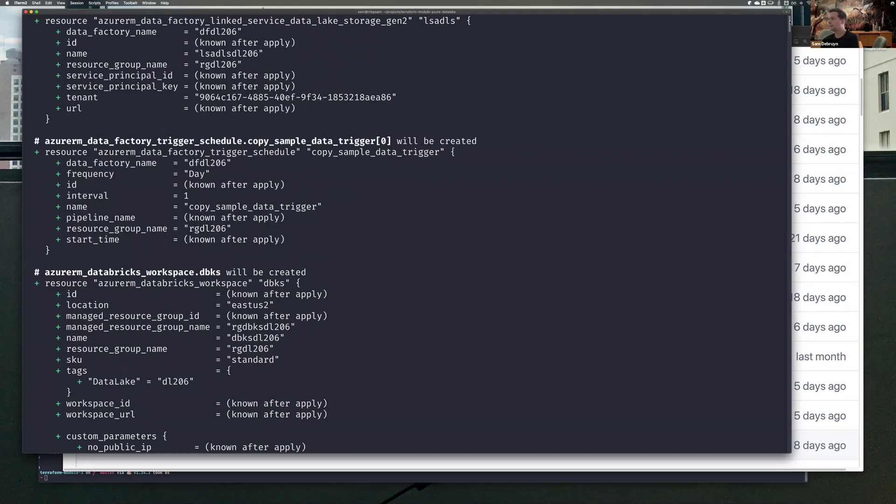
{"action": "left_click_drag", "start_coordinate": [791, 22], "coordinate": [791, 453]}
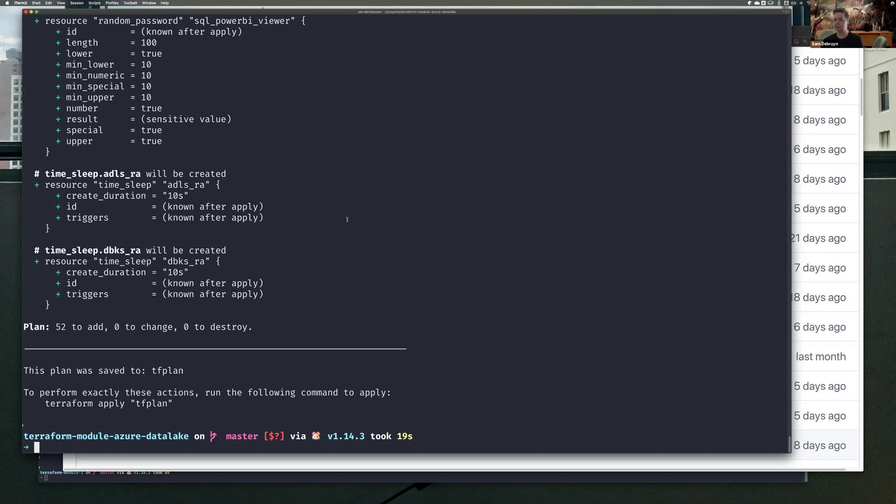
{"action": "scroll", "coordinate": [347, 220], "scroll_direction": "up", "scroll_amount": 2}
{"action": "scroll", "coordinate": [186, 237], "scroll_direction": "down", "scroll_amount": 2}
{"action": "left_click_drag", "start_coordinate": [56, 327], "coordinate": [104, 327]}
{"action": "left_click", "coordinate": [152, 318]}
Examine the plan's generated passwords and its Databricks secret scopes, secrets, notebooks and cluster definitions
{"action": "scroll", "coordinate": [202, 273], "scroll_direction": "up", "scroll_amount": 10}
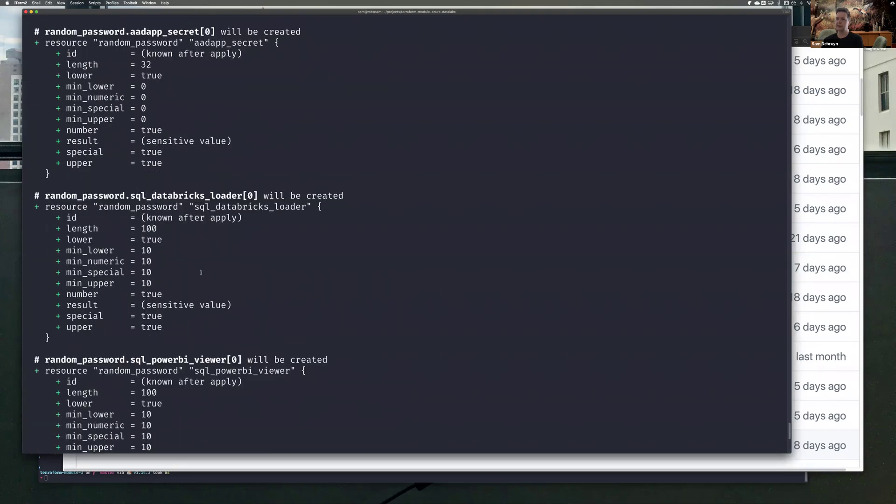
{"action": "scroll", "coordinate": [201, 272], "scroll_direction": "up", "scroll_amount": 15}
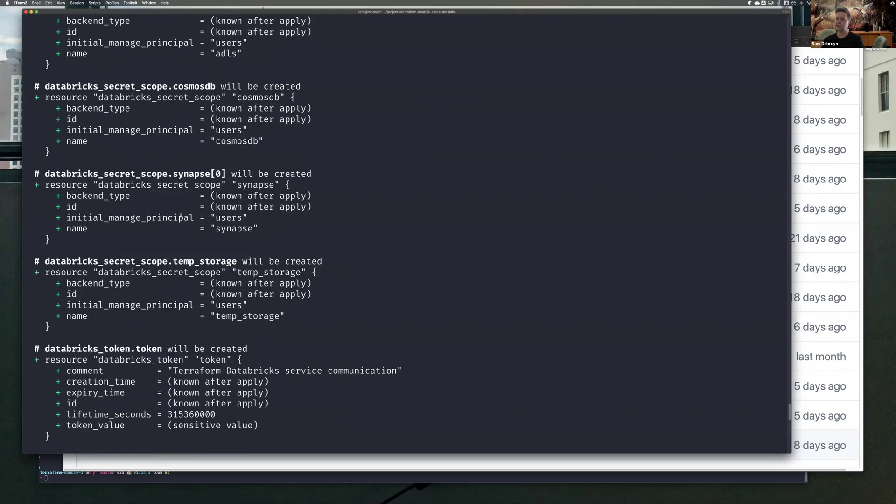
{"action": "scroll", "coordinate": [180, 216], "scroll_direction": "up", "scroll_amount": 16}
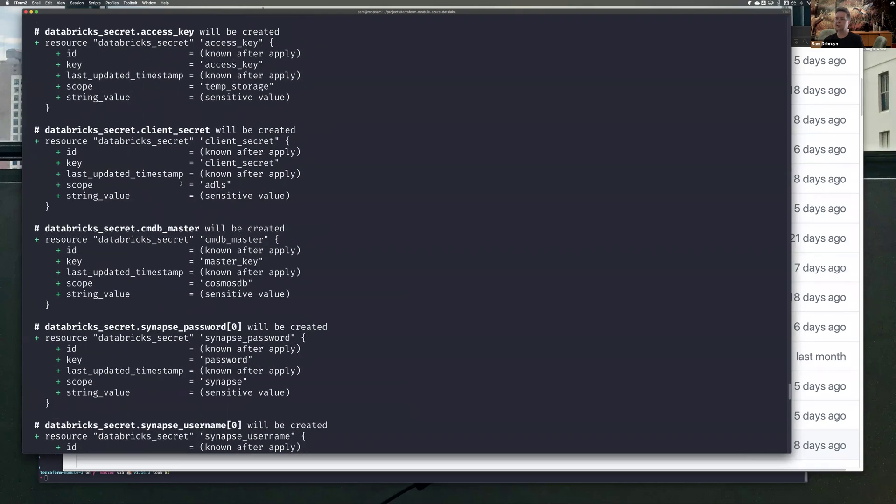
{"action": "scroll", "coordinate": [181, 184], "scroll_direction": "up", "scroll_amount": 8}
{"action": "scroll", "coordinate": [188, 195], "scroll_direction": "up", "scroll_amount": 12}
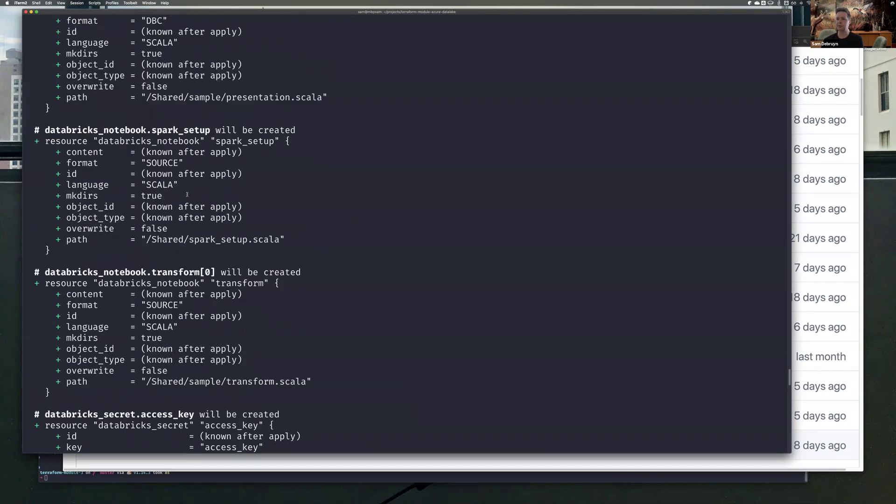
{"action": "scroll", "coordinate": [186, 195], "scroll_direction": "up", "scroll_amount": 10}
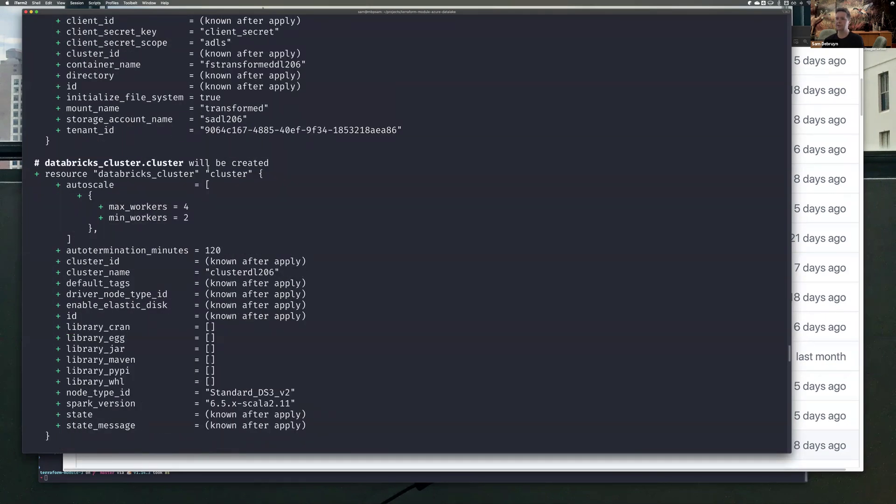
{"action": "scroll", "coordinate": [208, 167], "scroll_direction": "up", "scroll_amount": 9}
{"action": "scroll", "coordinate": [208, 167], "scroll_direction": "up", "scroll_amount": 10}
Apply the saved plan by running terraform apply tfplan
{"action": "scroll", "coordinate": [208, 167], "scroll_direction": "down", "scroll_amount": 19}
{"action": "scroll", "coordinate": [208, 169], "scroll_direction": "down", "scroll_amount": 20}
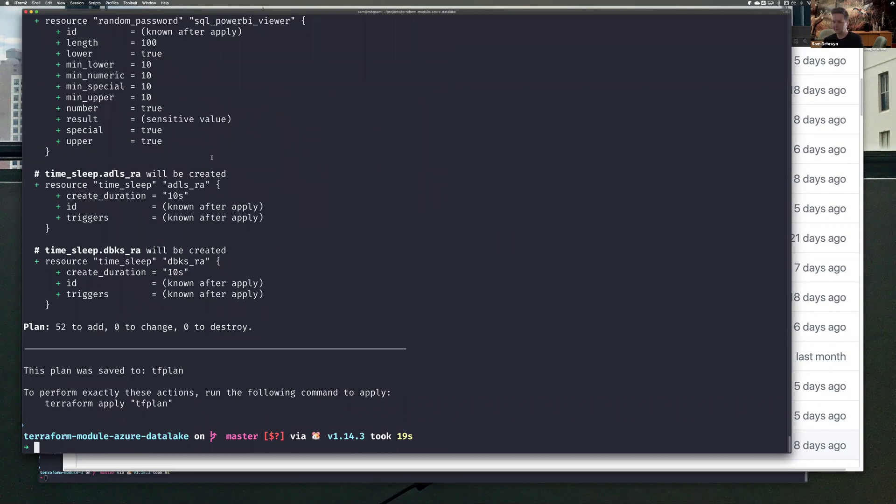
{"action": "type", "text": "terraform apply tfplan"}
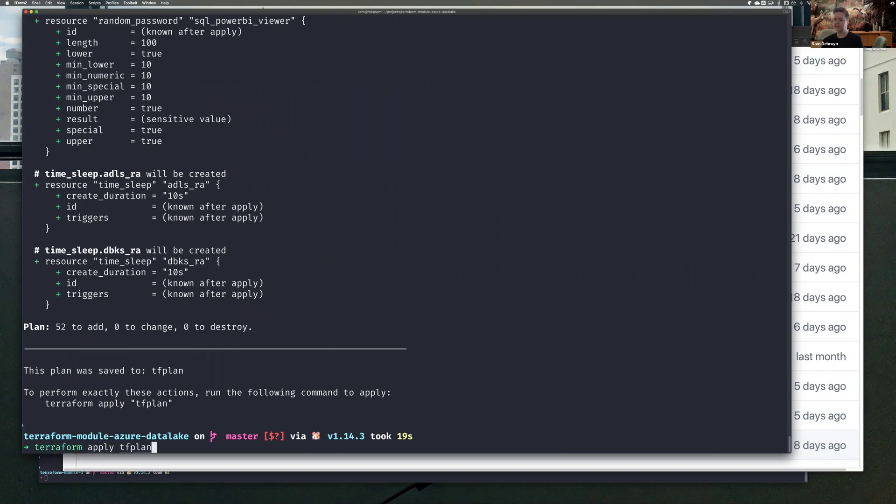
{"action": "key", "text": "Return"}
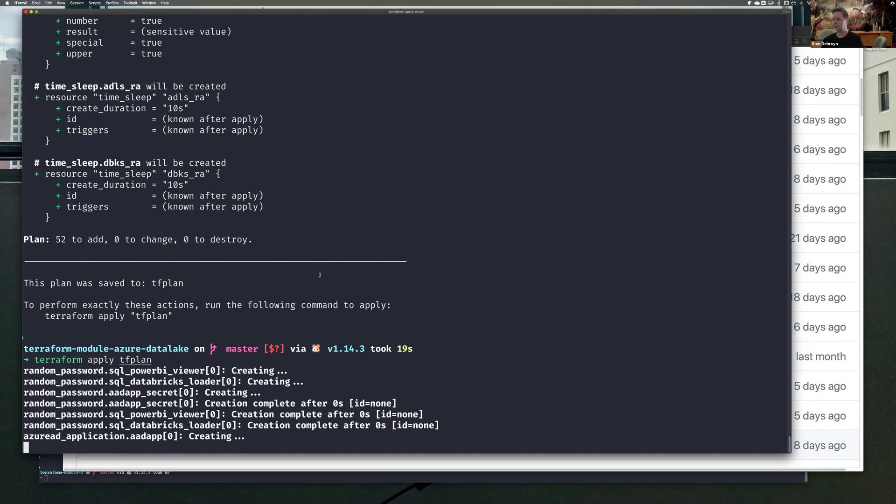
Switch to the Azure portal window in Microsoft Edge, enlarge it and open the list of resource groups
{"action": "left_click", "coordinate": [332, 456]}
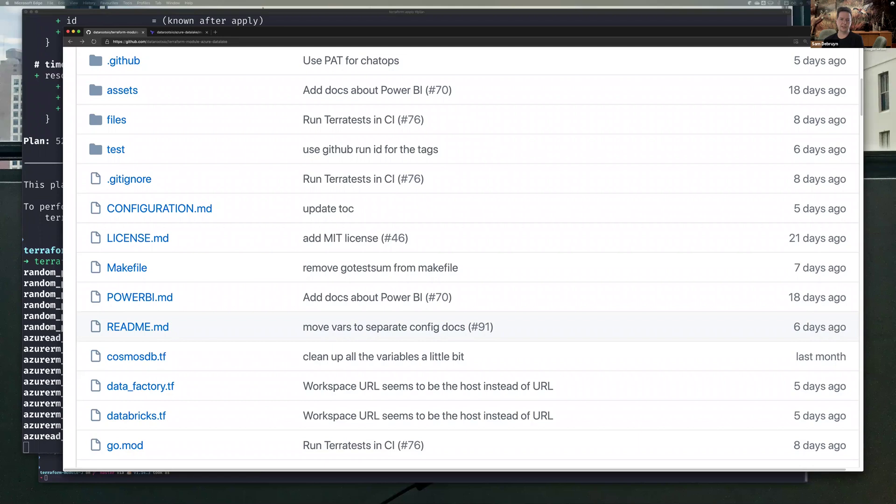
{"action": "key", "text": "super+grave"}
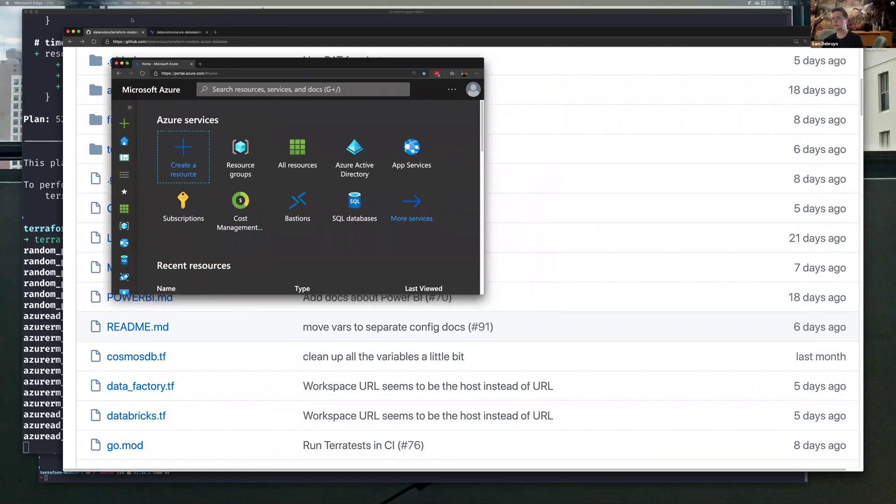
{"action": "key", "text": "ctrl+alt+Return"}
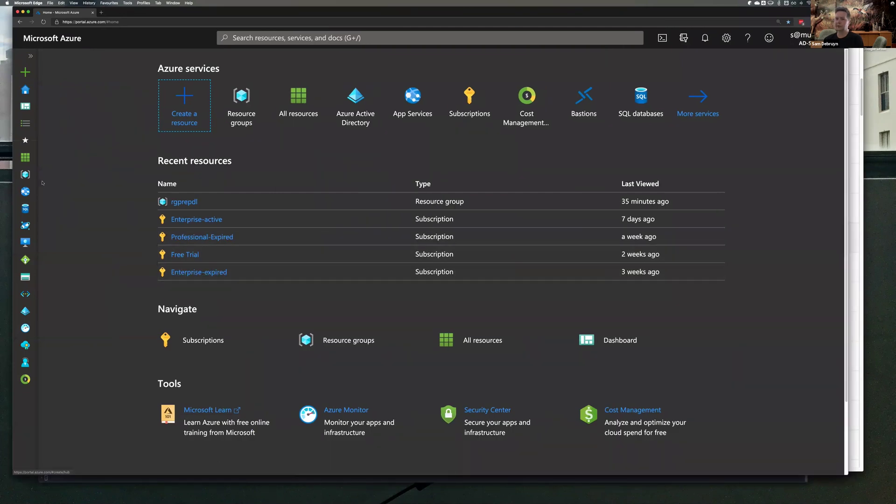
{"action": "left_click", "coordinate": [25, 174]}
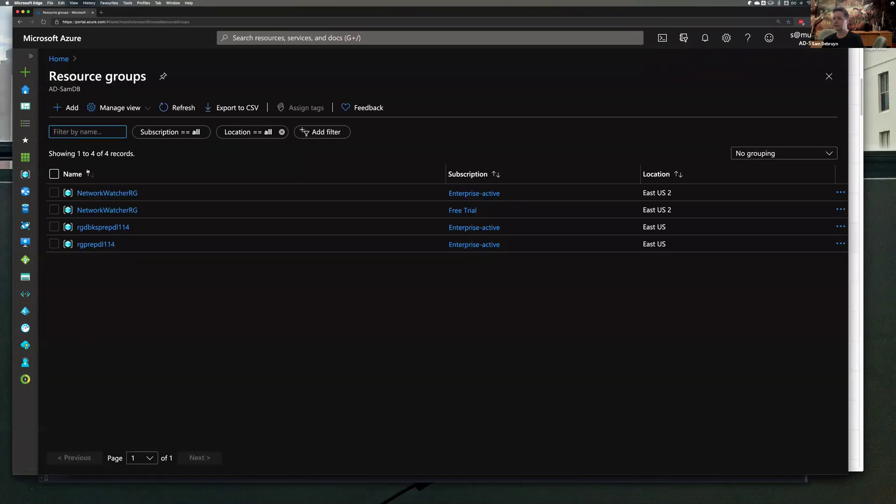
Try to narrow the resource groups' location filter by searching for eastus2
{"action": "left_click", "coordinate": [248, 132]}
{"action": "type", "text": "eastus2"}
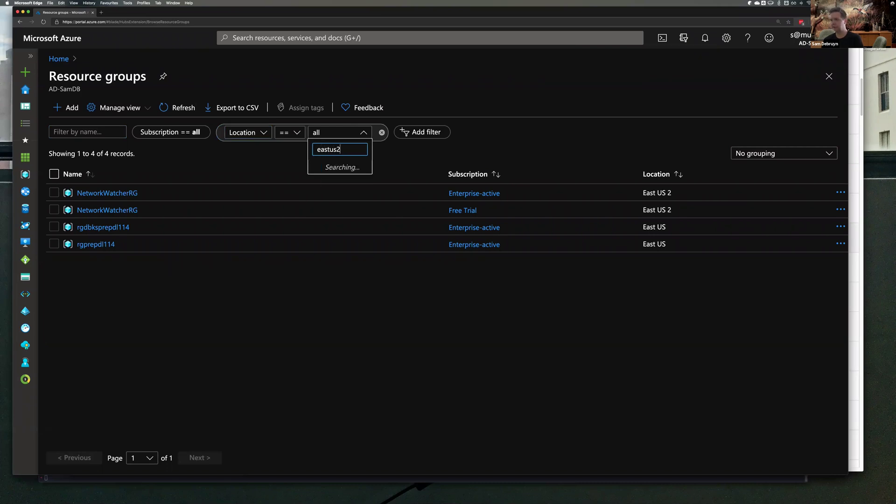
{"action": "key", "text": "BackSpace"}
{"action": "key", "text": "BackSpace"}
{"action": "key", "text": "BackSpace"}
{"action": "key", "text": "BackSpace"}
{"action": "key", "text": "BackSpace"}
{"action": "key", "text": "BackSpace"}
{"action": "key", "text": "BackSpace"}
{"action": "left_click", "coordinate": [398, 154]}
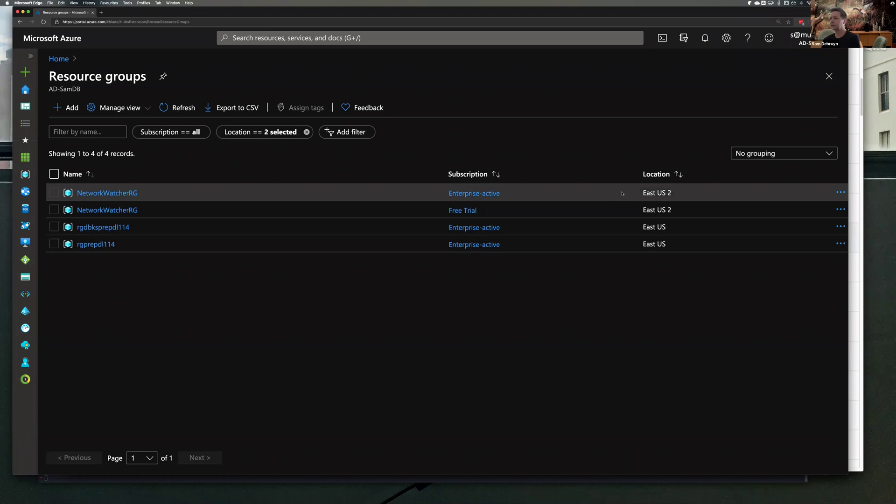
Filter the resource groups by location so that only East US 2 is selected
{"action": "left_click", "coordinate": [262, 133]}
{"action": "left_click", "coordinate": [337, 169]}
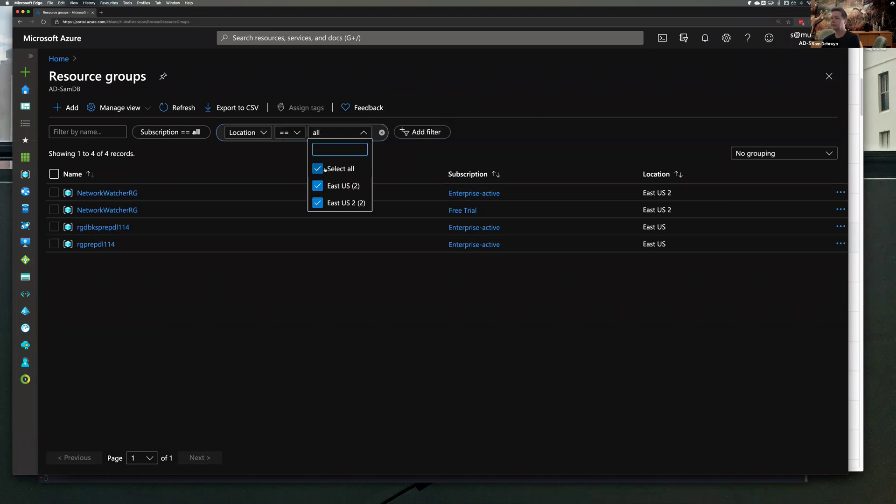
{"action": "left_click", "coordinate": [351, 202]}
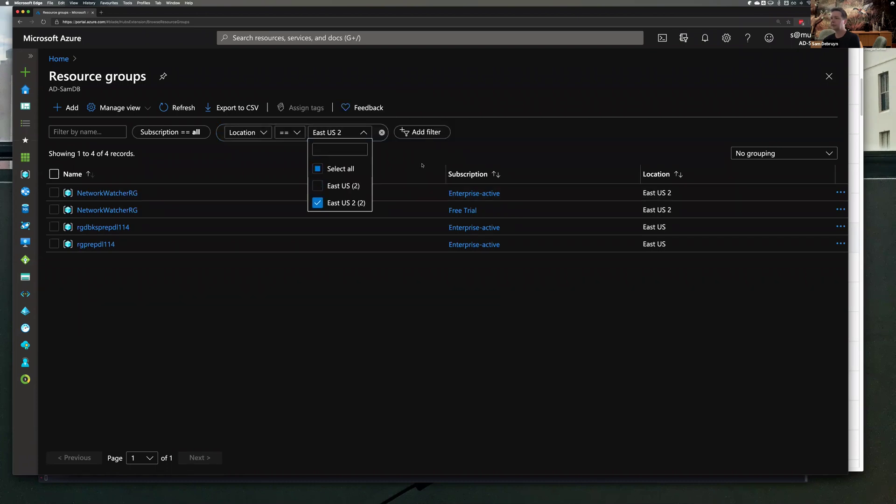
{"action": "left_click", "coordinate": [397, 153]}
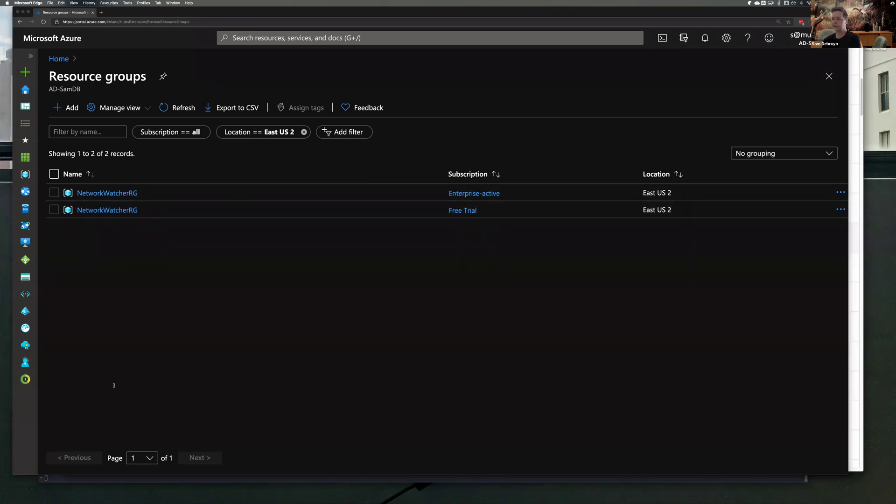
Switch to iTerm2 and highlight the azurerm_resource_group.rg creation lines in the terraform apply output
{"action": "key", "text": "super+Tab"}
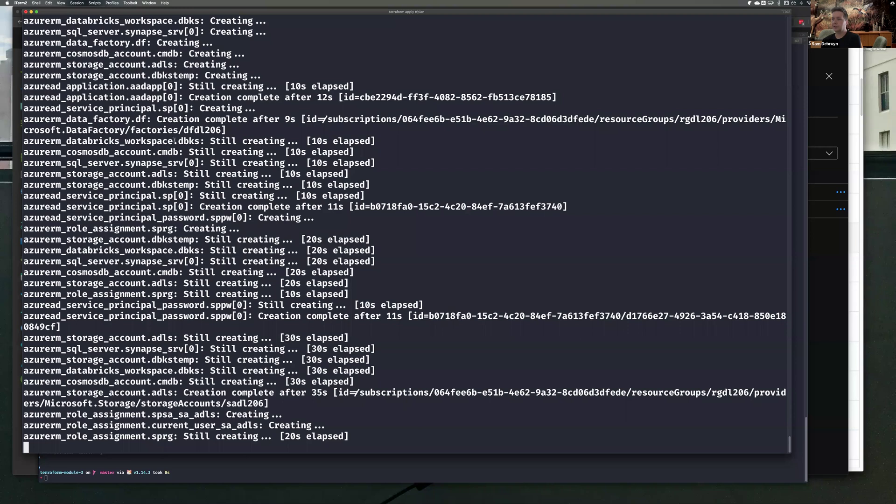
{"action": "scroll", "coordinate": [175, 141], "scroll_direction": "up", "scroll_amount": 5}
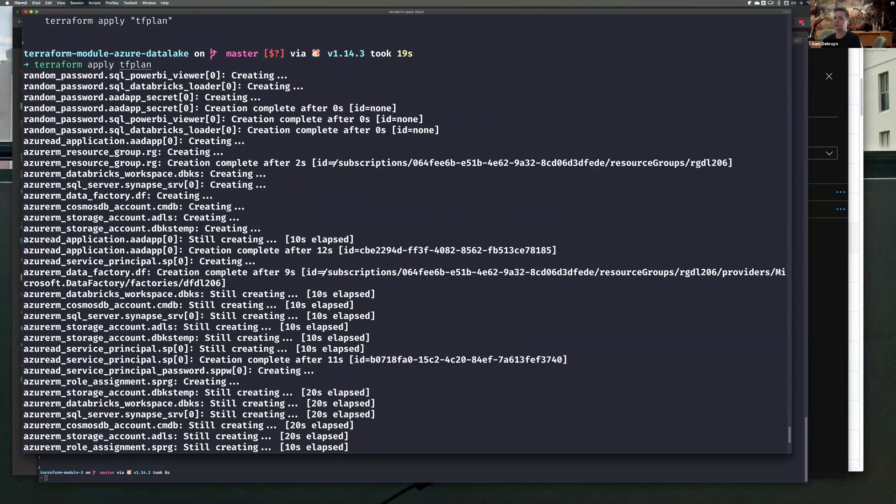
{"action": "left_click_drag", "start_coordinate": [104, 152], "coordinate": [784, 160]}
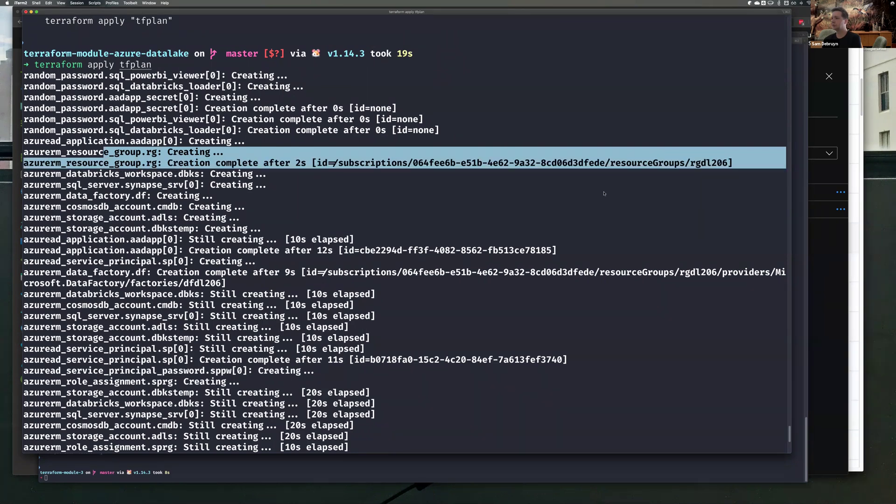
Return to the Azure portal in Microsoft Edge and refresh the resource groups list
{"action": "key", "text": "super+Tab"}
{"action": "left_click", "coordinate": [178, 107]}
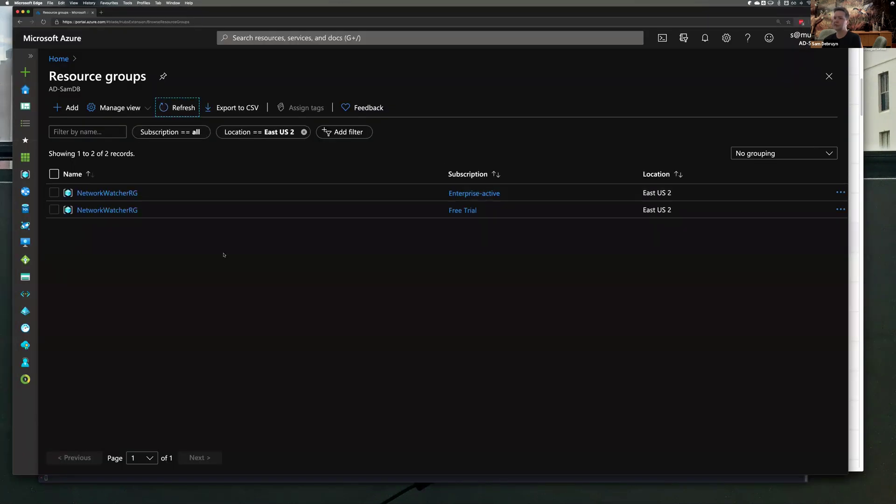
{"action": "left_click", "coordinate": [175, 110]}
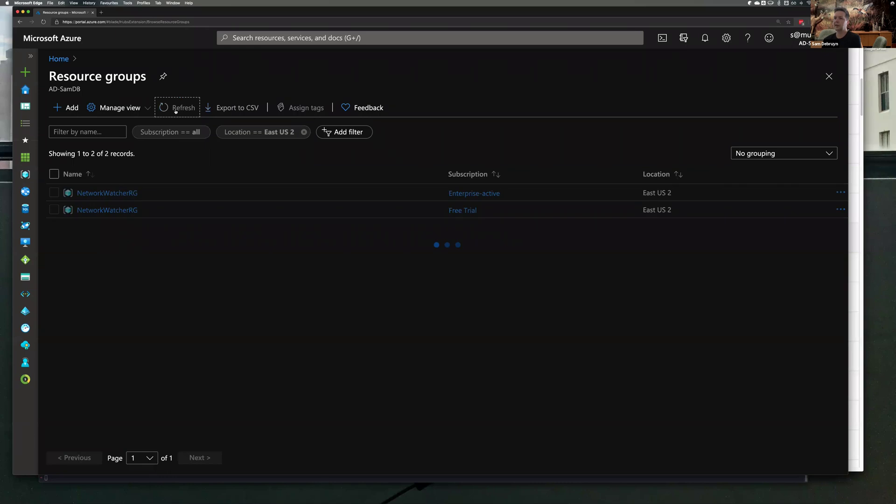
Refresh the resource groups list filtered to East US 2 repeatedly to check for the newly created group
{"action": "left_click", "coordinate": [176, 109]}
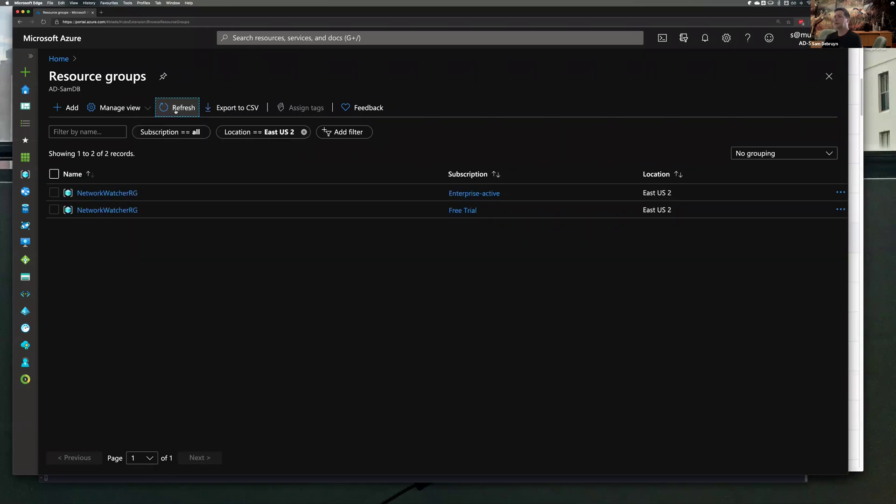
{"action": "left_click", "coordinate": [176, 109]}
{"action": "left_click", "coordinate": [179, 109]}
{"action": "left_click", "coordinate": [179, 109]}
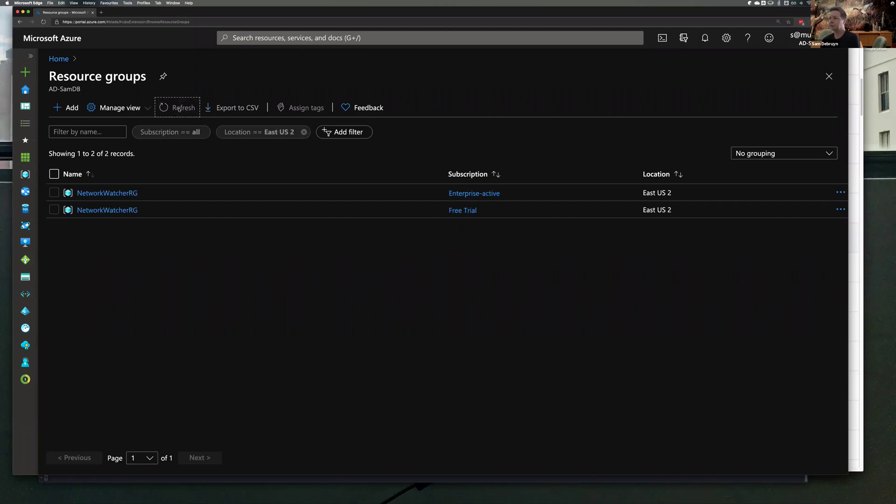
{"action": "left_click", "coordinate": [179, 109]}
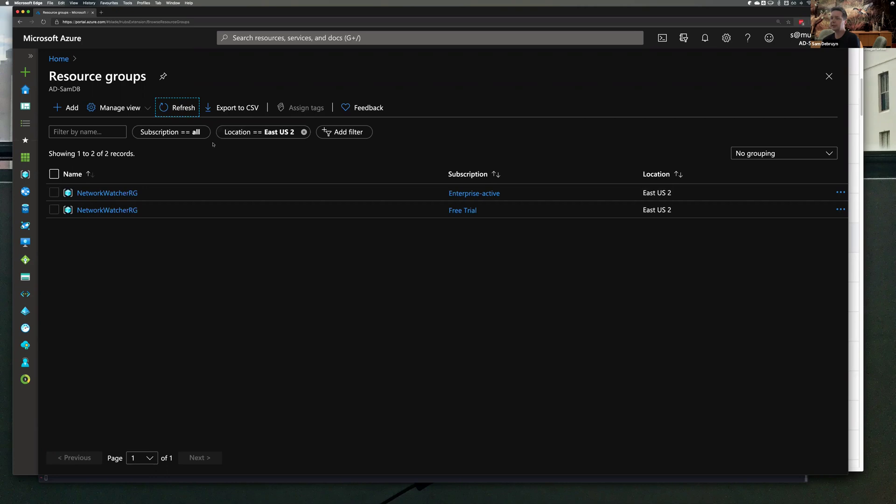
{"action": "left_click", "coordinate": [180, 107]}
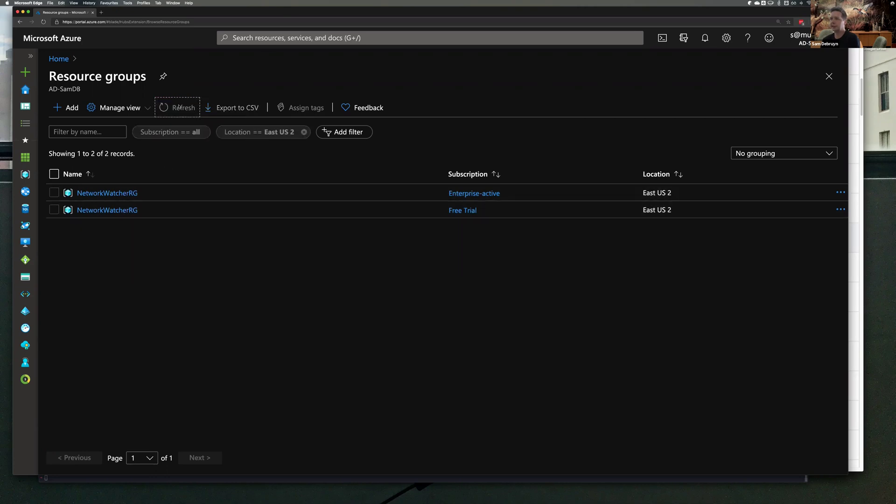
{"action": "left_click", "coordinate": [179, 108]}
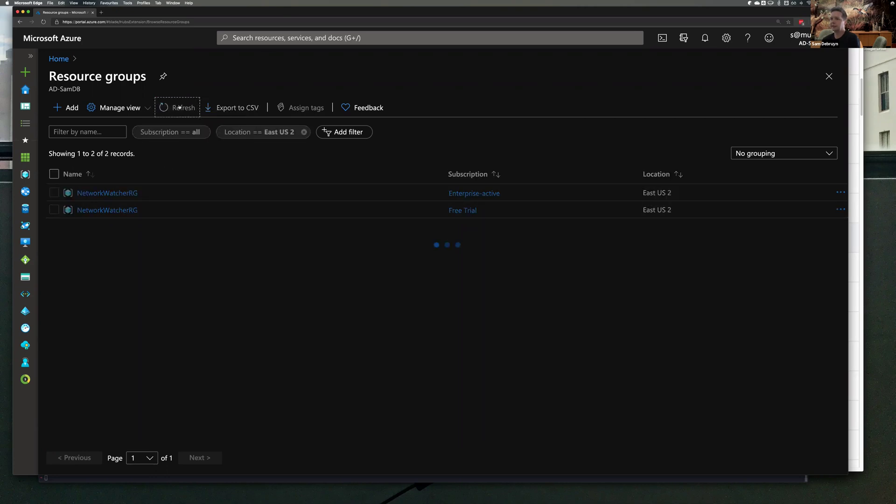
{"action": "left_click", "coordinate": [180, 108]}
Reload the resource groups page and check which locations the location filter offers
{"action": "left_click_drag", "start_coordinate": [274, 14], "coordinate": [315, 24]}
{"action": "key", "text": "super+r"}
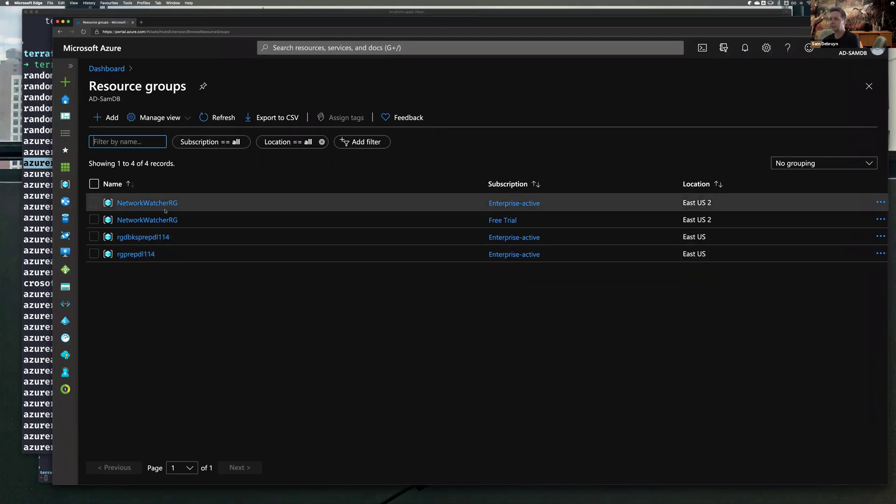
{"action": "left_click", "coordinate": [279, 144]}
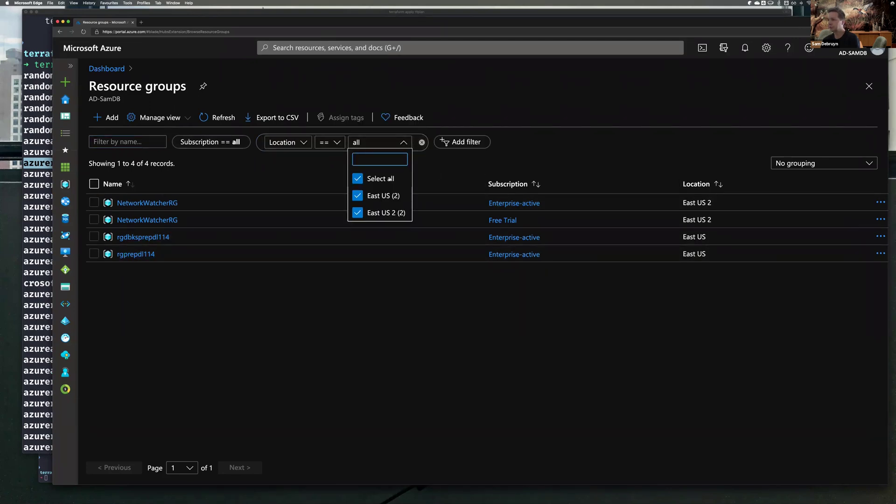
{"action": "left_click", "coordinate": [460, 171]}
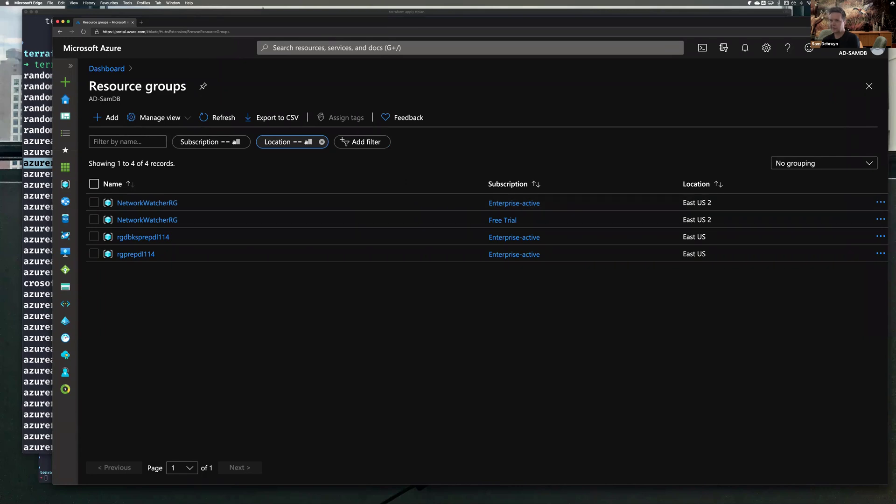
Highlight the rgdl206 resource group ID in iTerm2's terraform apply output and refresh the resource groups list back in Microsoft Edge
{"action": "key", "text": "super+Tab"}
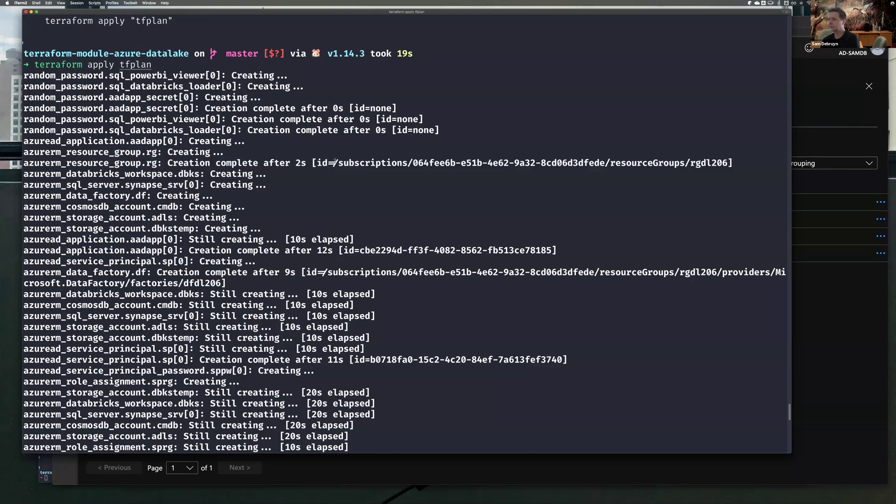
{"action": "left_click_drag", "start_coordinate": [312, 163], "coordinate": [733, 163]}
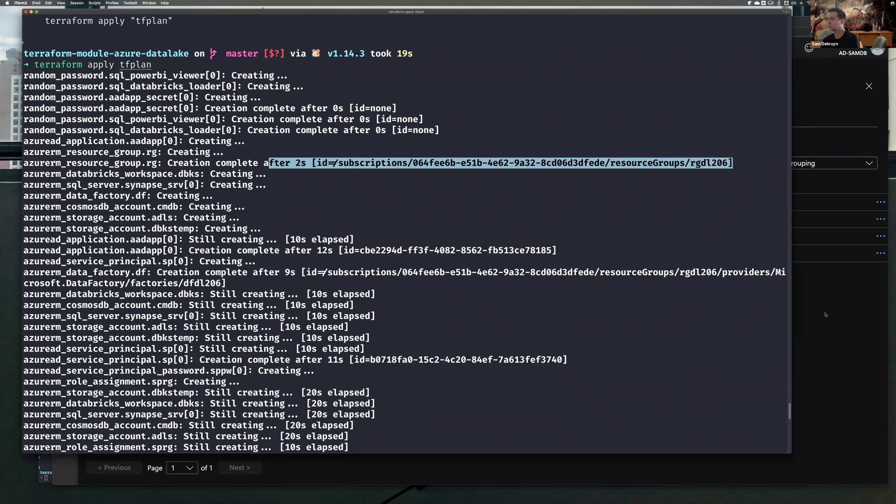
{"action": "key", "text": "super+Tab"}
{"action": "left_click", "coordinate": [229, 117]}
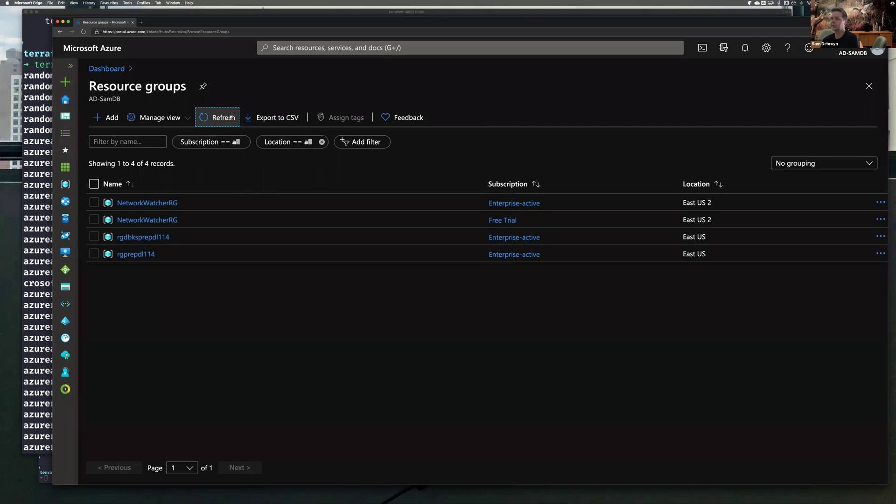
Check the latest terraform apply progress in iTerm2 and refresh the portal's resource groups list again in Microsoft Edge
{"action": "key", "text": "super+Tab"}
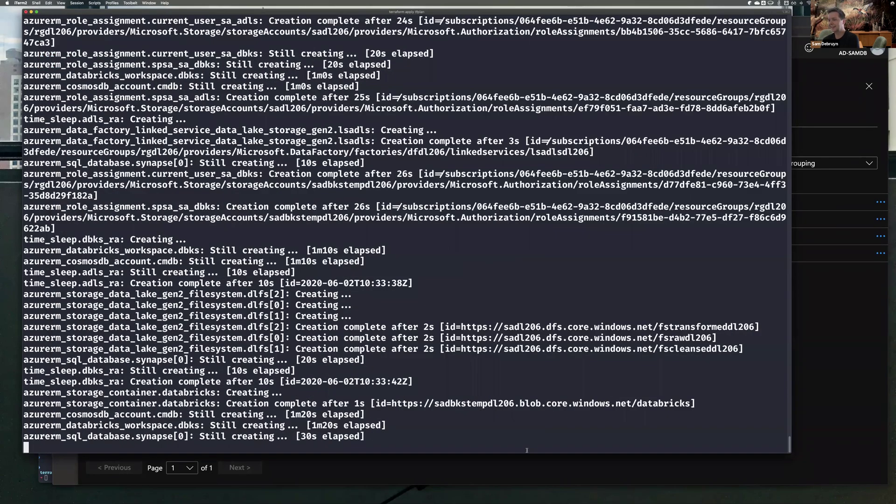
{"action": "key", "text": "super+Tab"}
{"action": "left_click", "coordinate": [228, 122]}
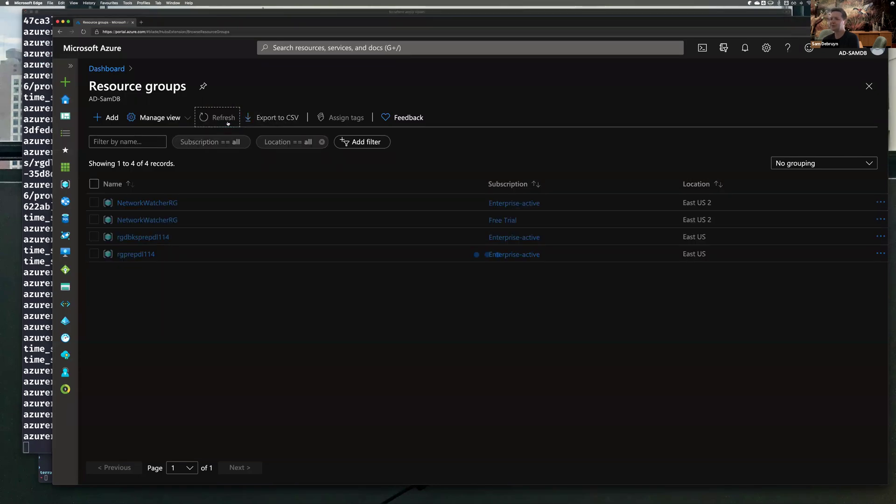
{"action": "left_click", "coordinate": [228, 123]}
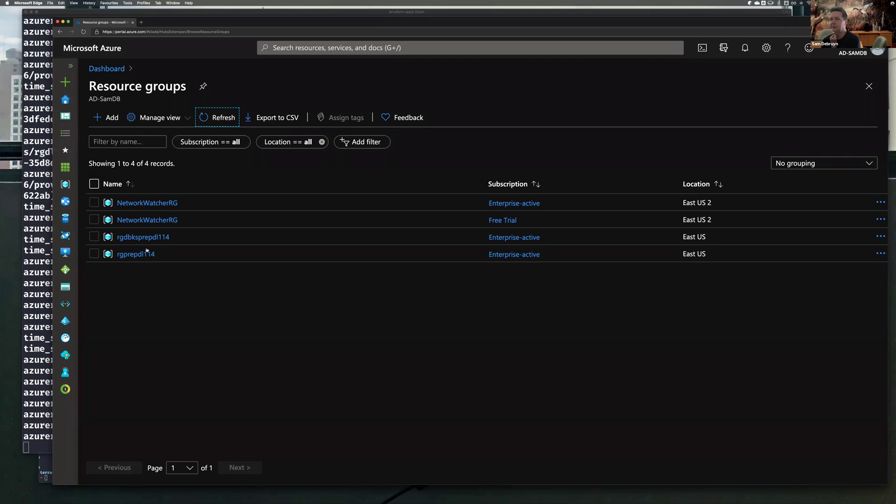
Switch to iTerm2, open a new terminal tab and enlarge its text
{"action": "key", "text": "super+Tab"}
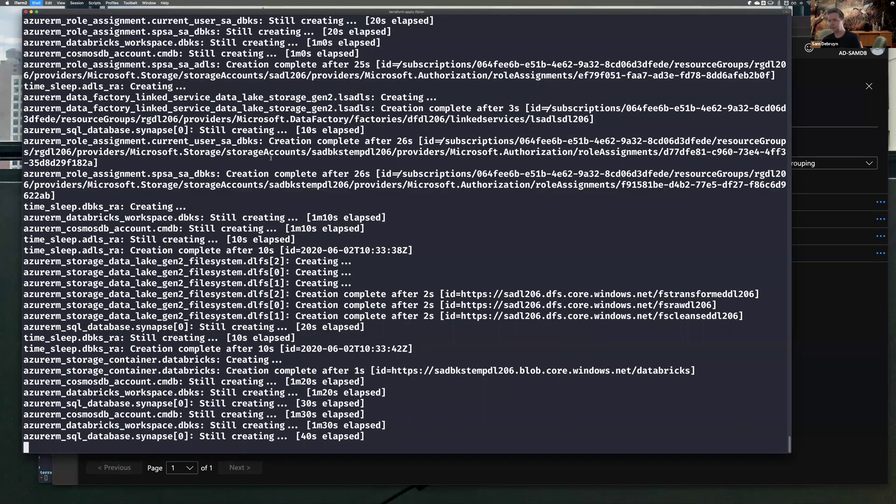
{"action": "key", "text": "super+t"}
{"action": "key", "text": "super+equal"}
{"action": "key", "text": "super+equal"}
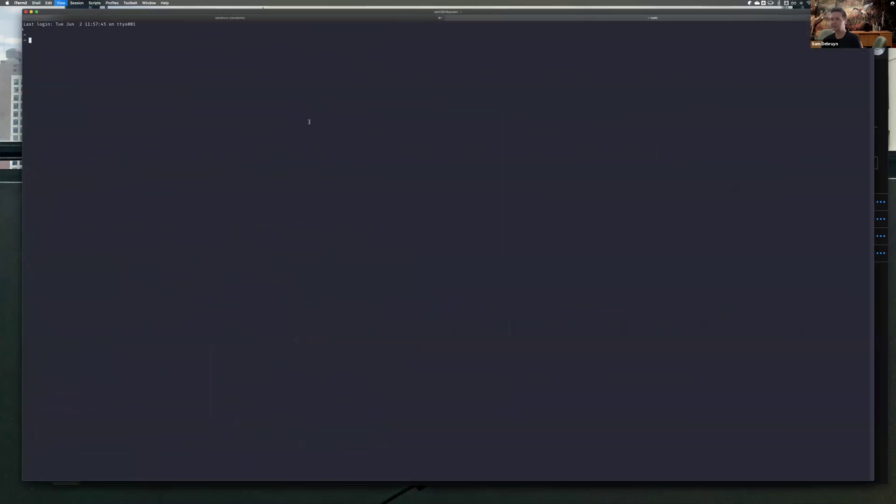
{"action": "key", "text": "super+equal"}
{"action": "key", "text": "super+equal"}
List the Azure resource groups with az group list -o table and enlarge the terminal text further
{"action": "type", "text": "az group list"}
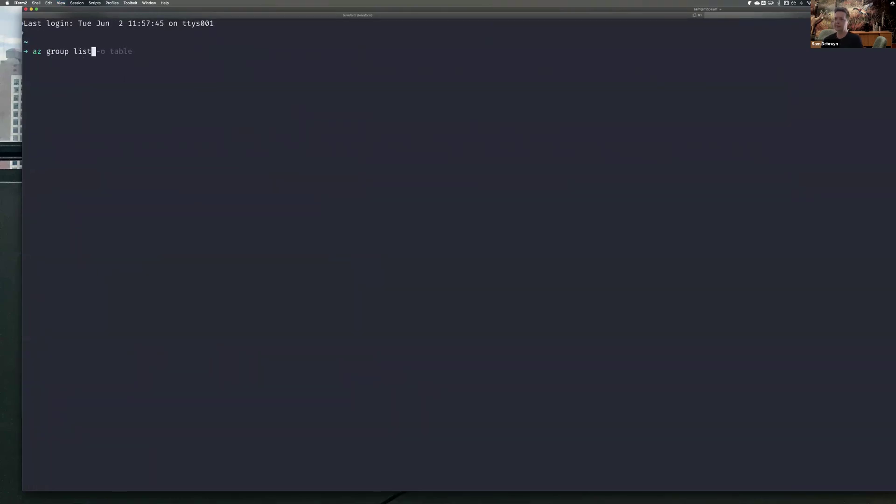
{"action": "key", "text": "Right"}
{"action": "key", "text": "Return"}
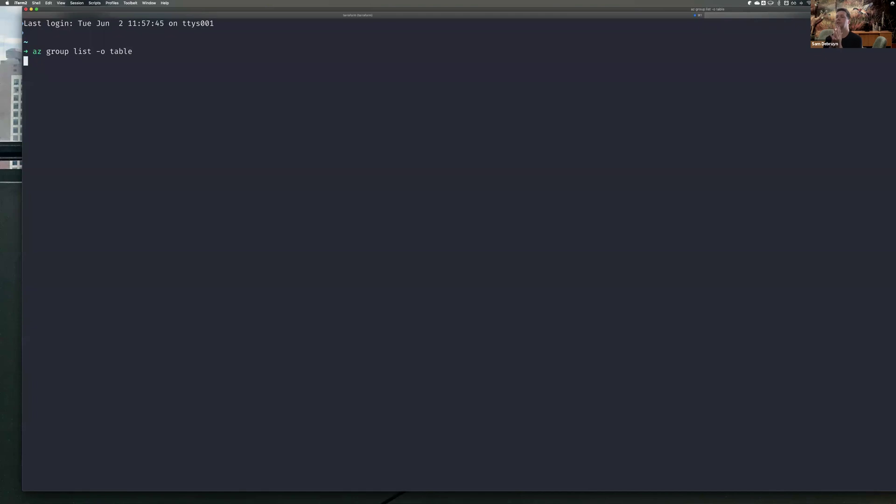
{"action": "key", "text": "super+equal"}
{"action": "key", "text": "super+equal"}
{"action": "key", "text": "super+equal"}
{"action": "key", "text": "super+equal"}
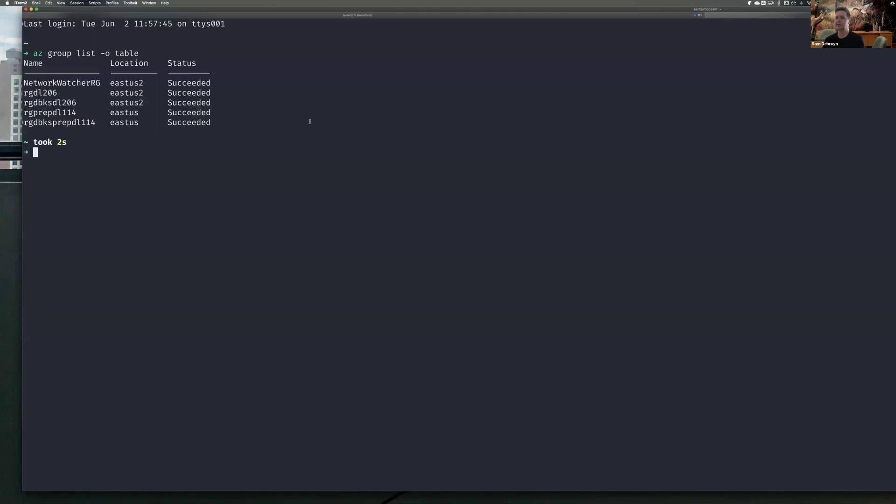
Highlight the resource group names rgdbksdl206 and rgdl206 and the latter's eastus2 location in the table output
{"action": "left_click_drag", "start_coordinate": [23, 123], "coordinate": [91, 119]}
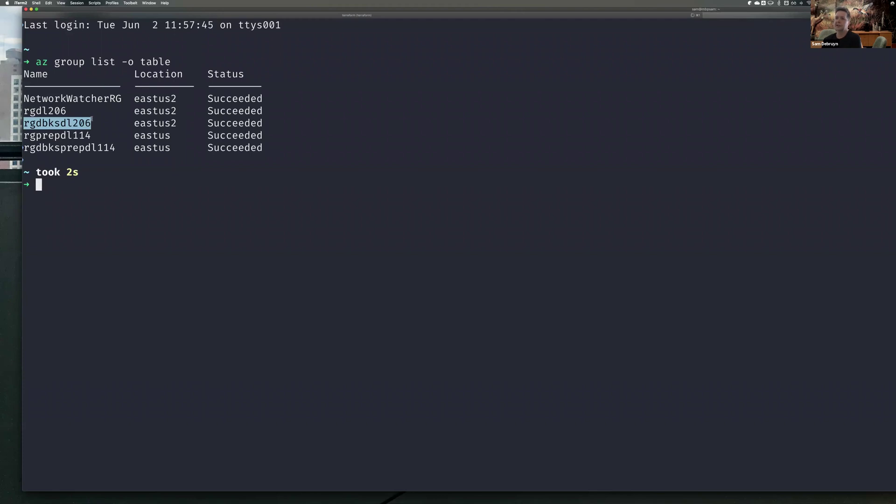
{"action": "left_click", "coordinate": [27, 110]}
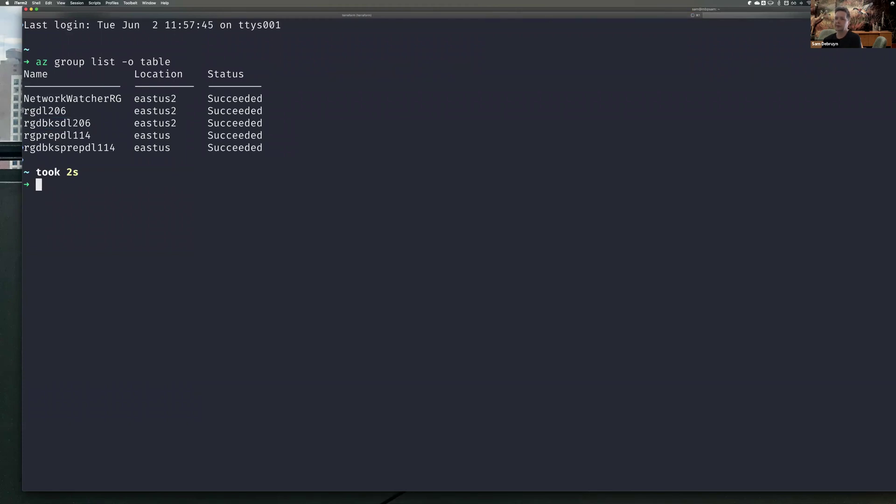
{"action": "left_click_drag", "start_coordinate": [23, 110], "coordinate": [67, 111]}
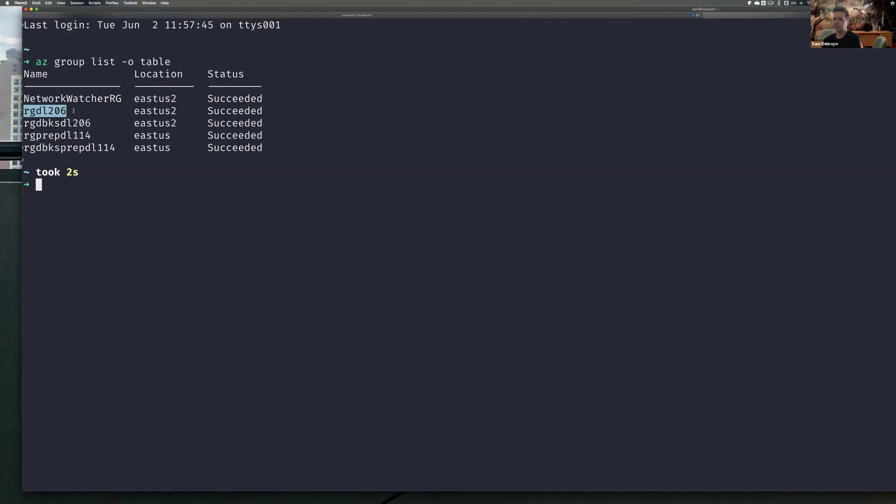
{"action": "left_click_drag", "start_coordinate": [133, 111], "coordinate": [178, 111]}
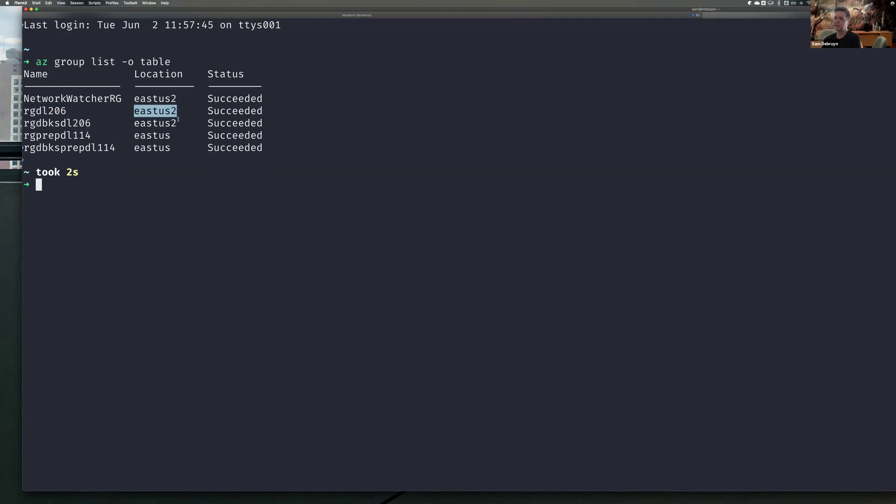
Return to the Azure portal in Microsoft Edge, refresh the resource groups list and clear the terminal window from behind the browser
{"action": "left_click", "coordinate": [338, 46]}
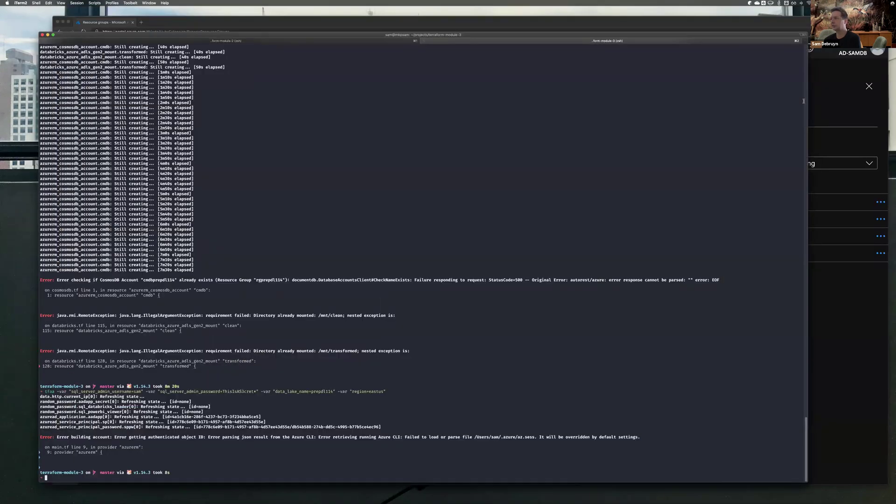
{"action": "left_click", "coordinate": [815, 101]}
{"action": "left_click", "coordinate": [219, 118]}
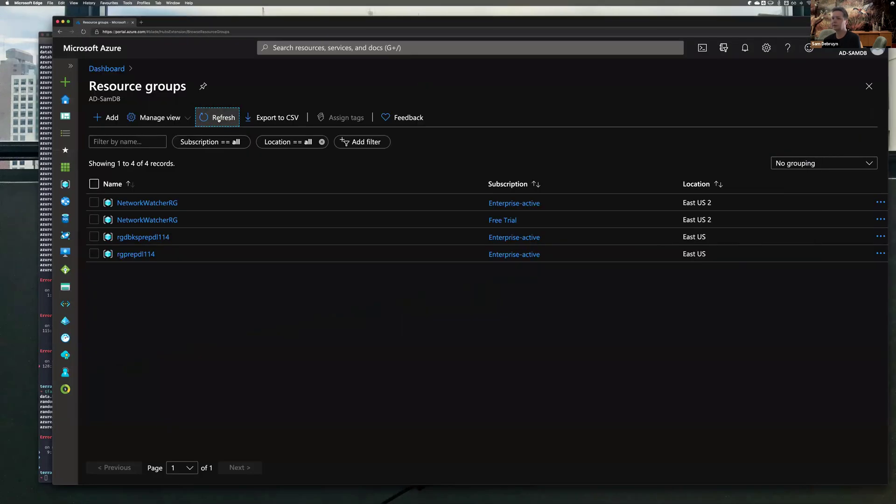
{"action": "left_click", "coordinate": [49, 36]}
{"action": "key", "text": "super+Tab"}
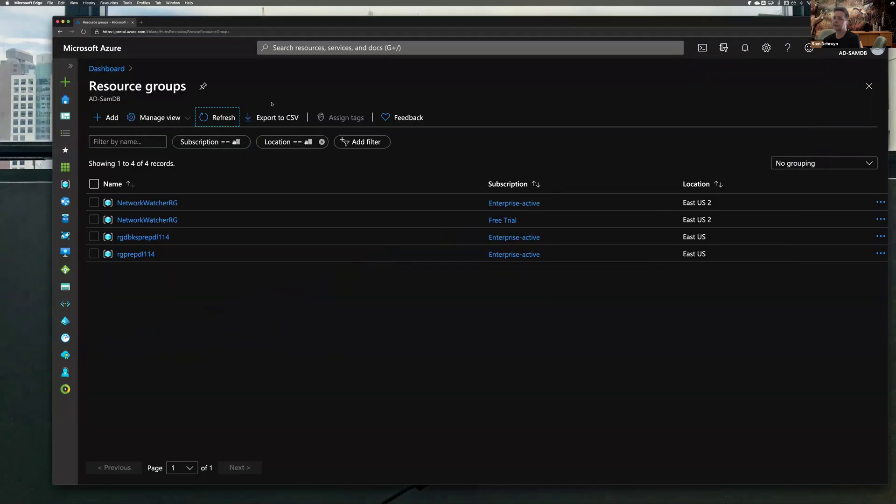
{"action": "left_click", "coordinate": [277, 260]}
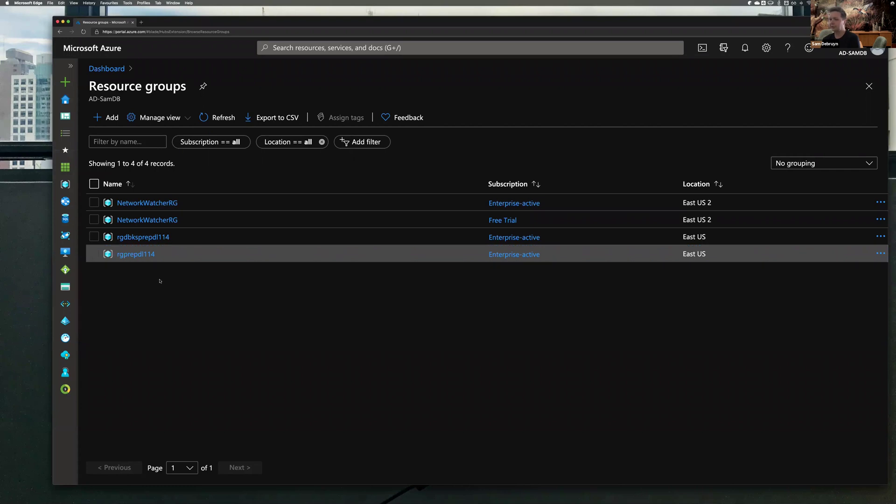
Open the rgprepdl114 resource group to view its deployed resources
{"action": "left_click", "coordinate": [141, 255]}
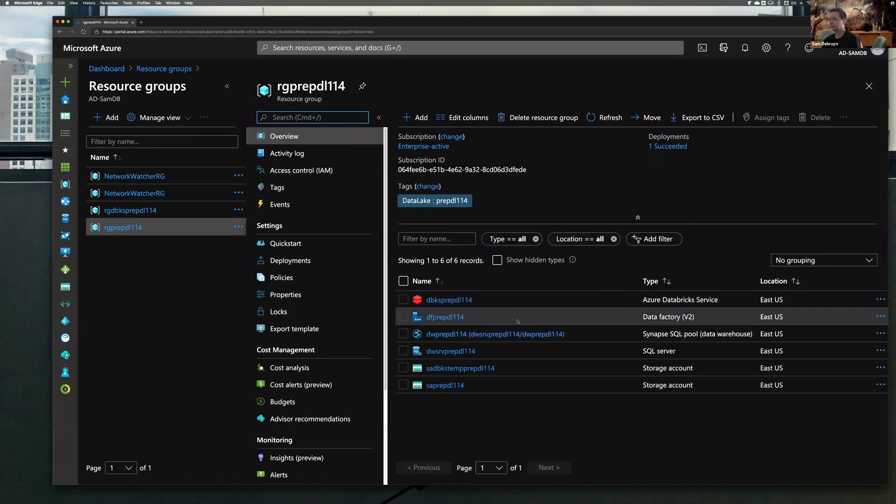
{"action": "left_click_drag", "start_coordinate": [414, 21], "coordinate": [379, 12]}
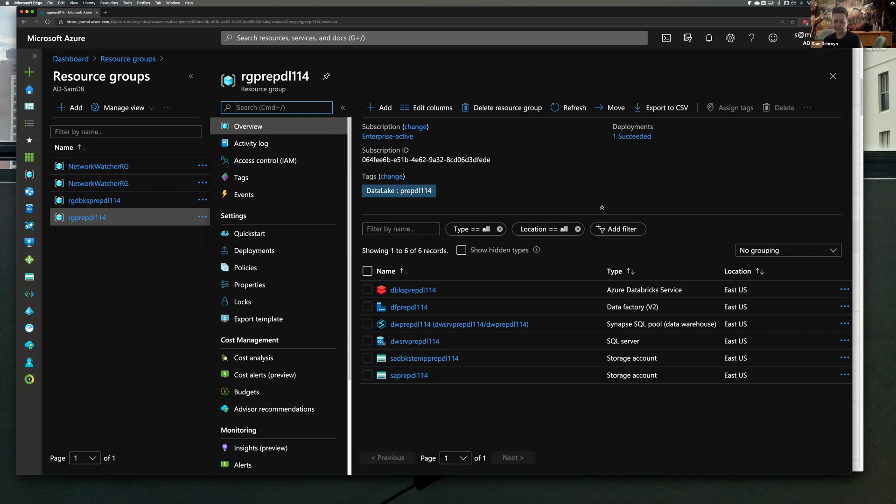
{"action": "key", "text": "super+Tab"}
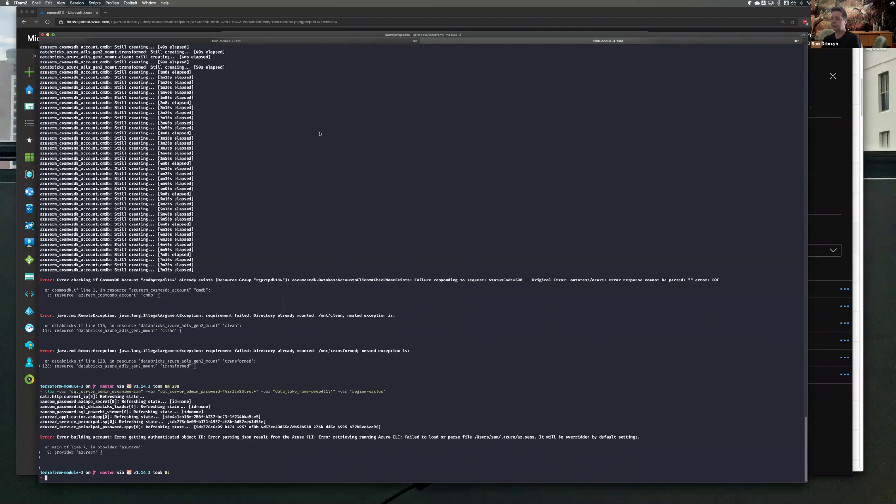
{"action": "key", "text": "super+Tab"}
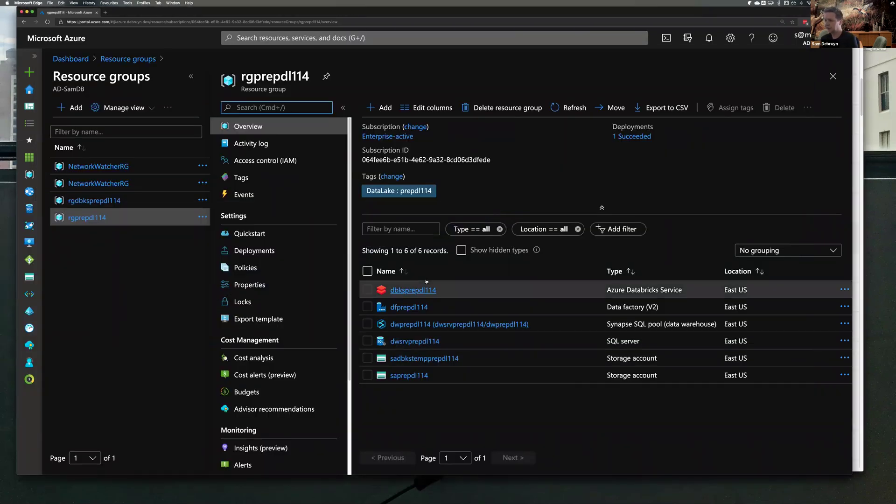
Launch Author & Monitor for the dfprepdl114 data factory and set the page zoom to 200%
{"action": "left_click", "coordinate": [407, 307]}
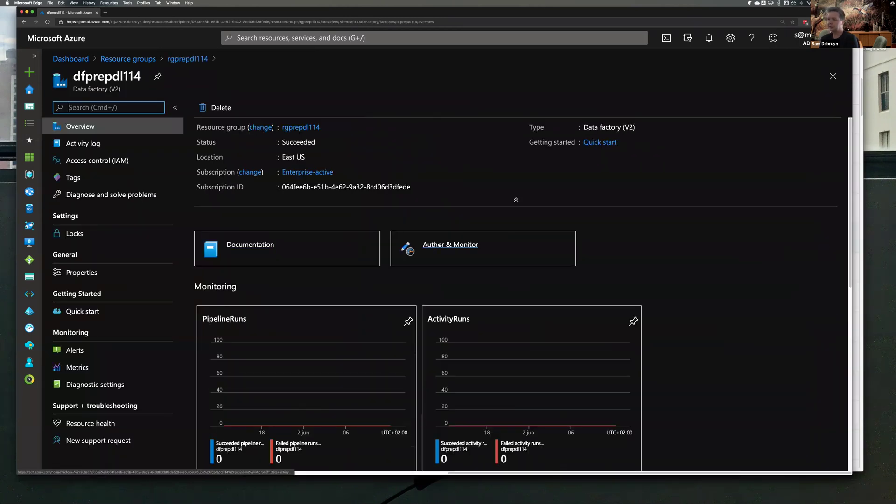
{"action": "left_click", "coordinate": [451, 245]}
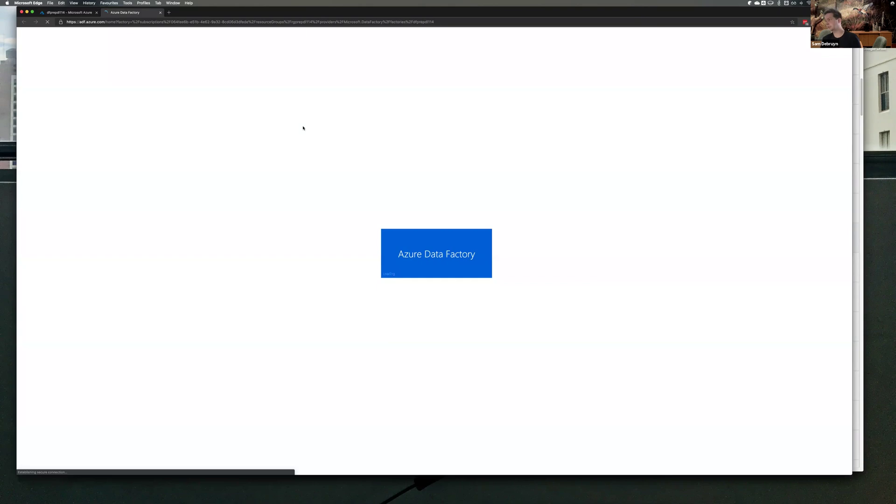
{"action": "left_click", "coordinate": [843, 22]}
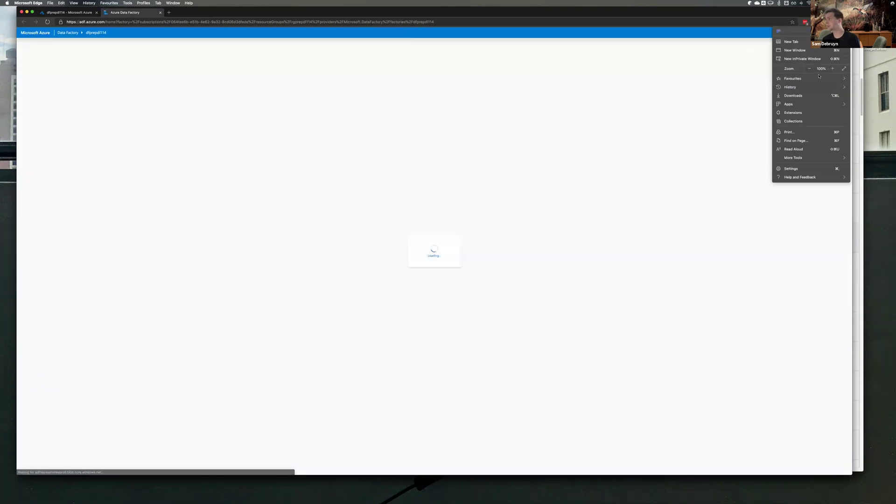
{"action": "left_click", "coordinate": [832, 69]}
{"action": "left_click", "coordinate": [832, 68]}
{"action": "left_click", "coordinate": [832, 69]}
{"action": "left_click", "coordinate": [832, 69]}
{"action": "left_click", "coordinate": [833, 68]}
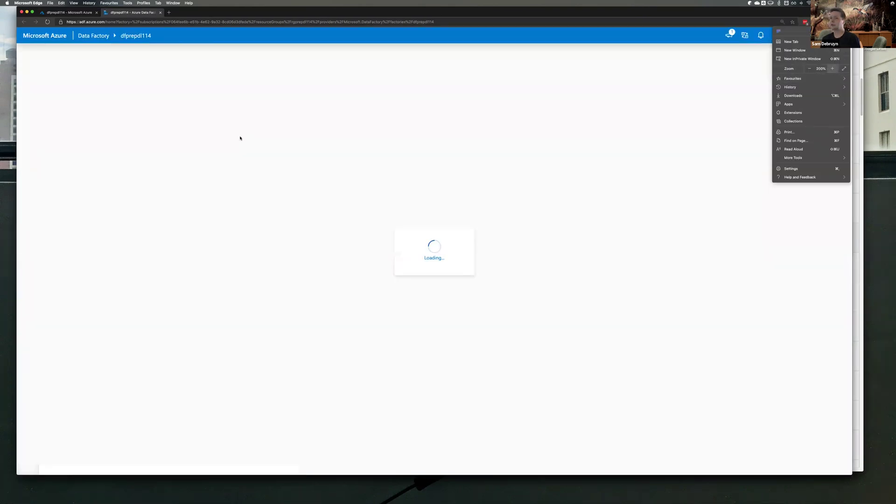
Open the data factory's authoring view and list its linked service connections
{"action": "left_click", "coordinate": [203, 136]}
{"action": "left_click", "coordinate": [29, 100]}
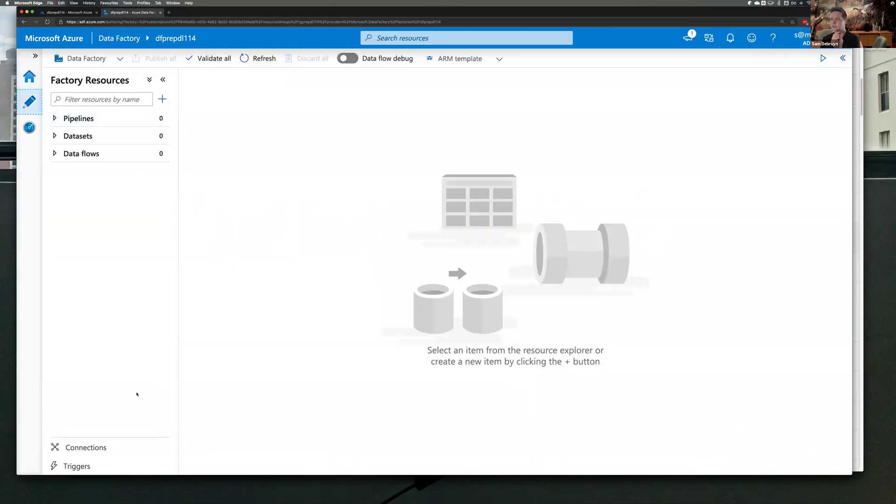
{"action": "left_click", "coordinate": [87, 447]}
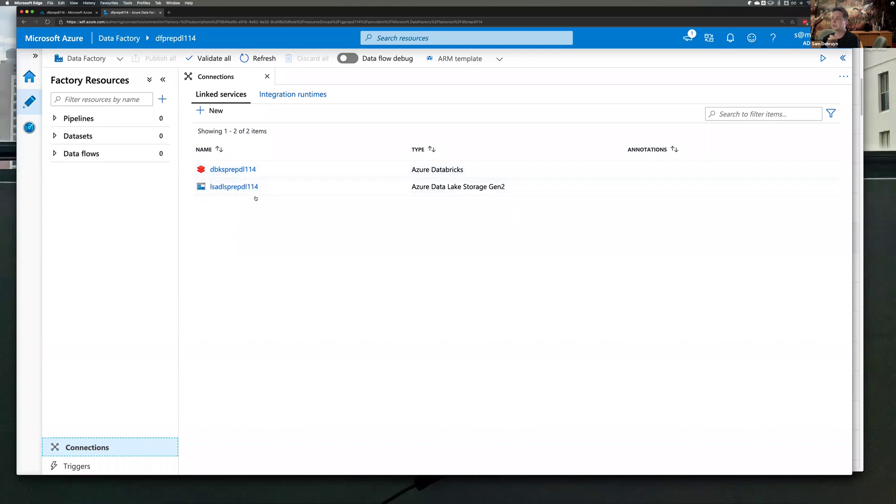
Test the connection of the lsadlsprepdl114 linked service and close its settings without changing anything
{"action": "left_click", "coordinate": [232, 187]}
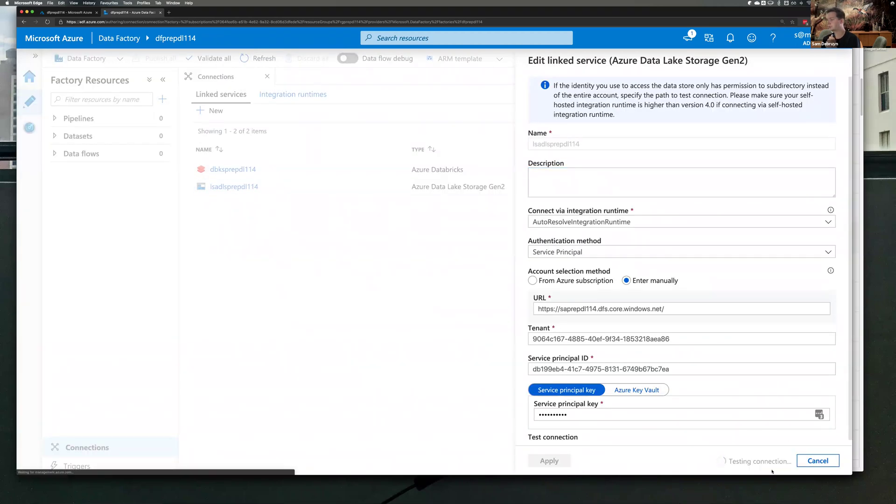
{"action": "left_click", "coordinate": [764, 109]}
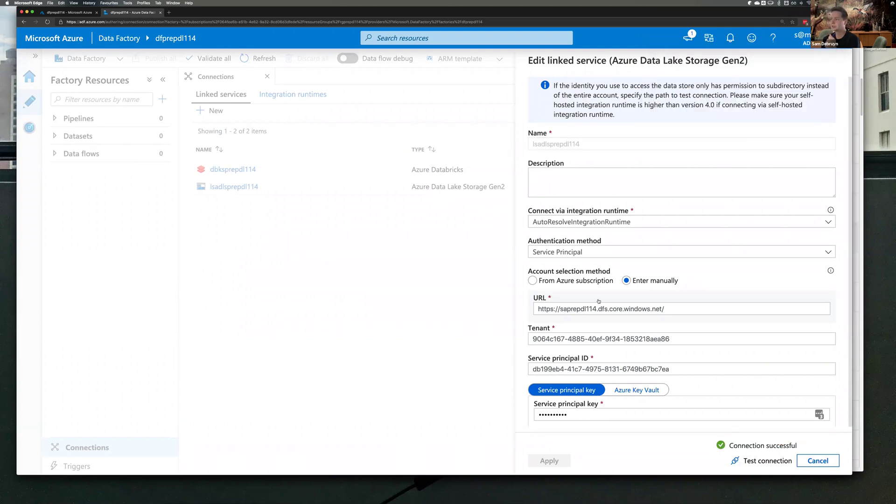
{"action": "left_click", "coordinate": [813, 462]}
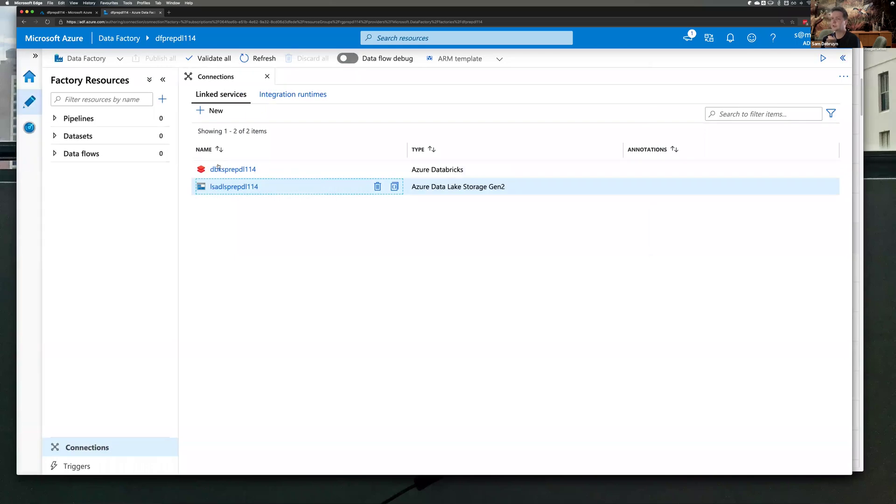
Create a new pipeline and place a Databricks Notebook activity on its canvas
{"action": "left_click", "coordinate": [89, 119]}
{"action": "left_click", "coordinate": [160, 99]}
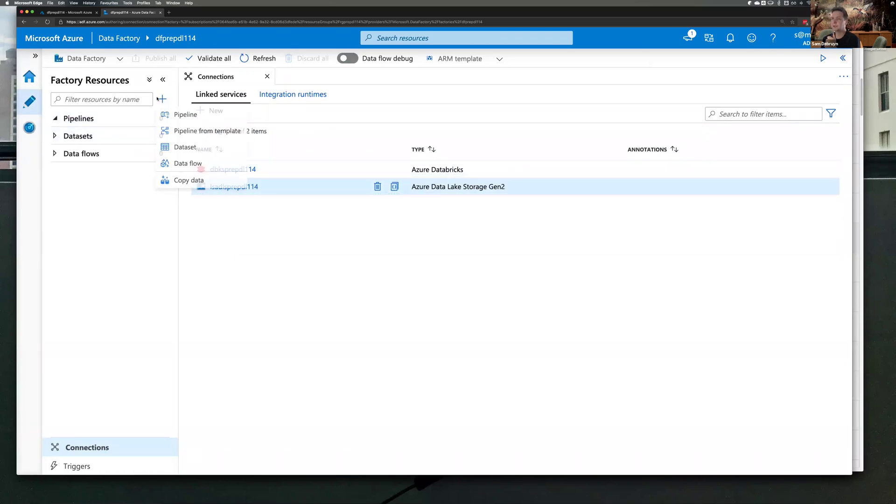
{"action": "left_click", "coordinate": [175, 115]}
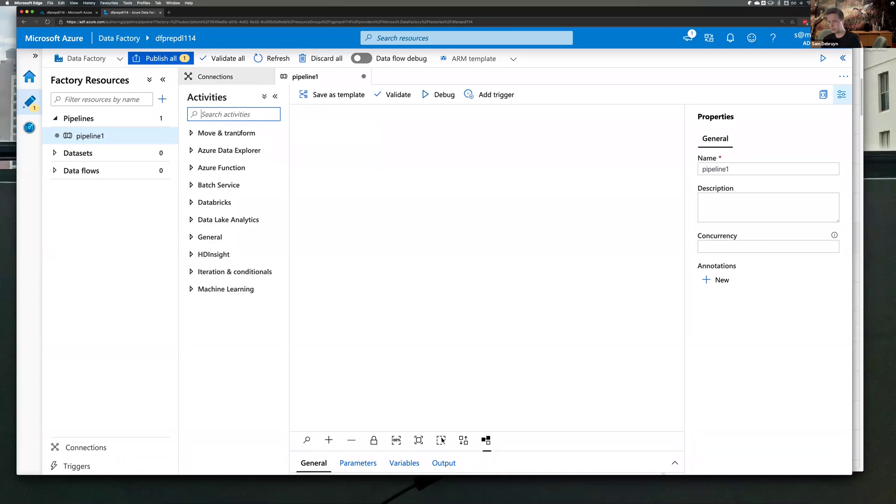
{"action": "left_click", "coordinate": [222, 203]}
{"action": "left_click_drag", "start_coordinate": [217, 221], "coordinate": [466, 187]}
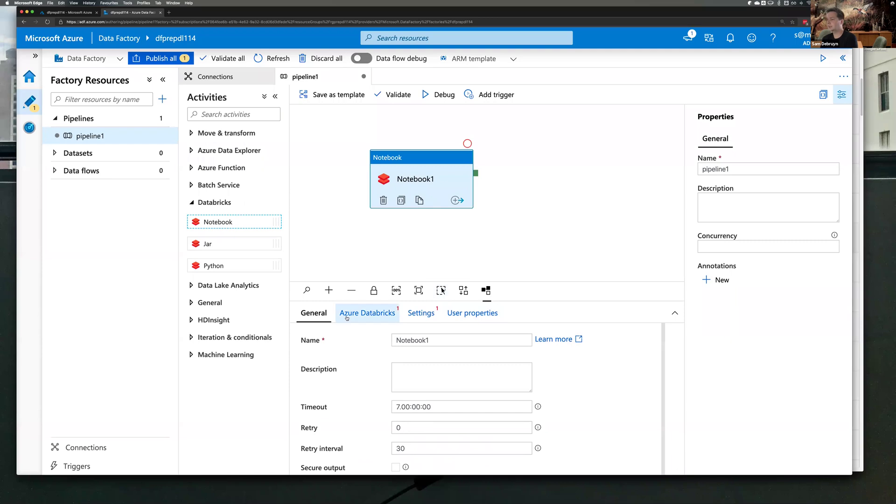
Assign the dbksprepdl114 Databricks linked service to the Notebook1 activity and return to its general settings
{"action": "left_click", "coordinate": [347, 318]}
{"action": "left_click", "coordinate": [449, 344]}
{"action": "left_click", "coordinate": [438, 390]}
{"action": "left_click", "coordinate": [305, 313]}
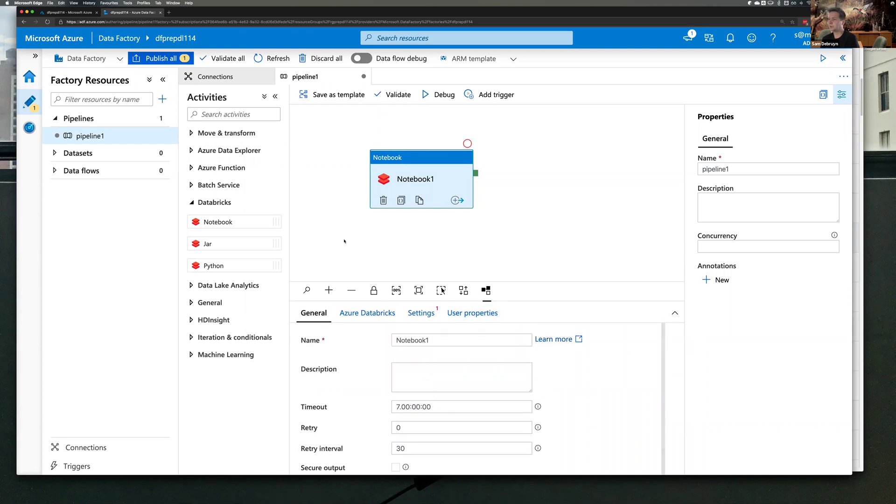
Find the Copy data activity, add it ahead of Notebook1 and connect its success output to the notebook
{"action": "left_click", "coordinate": [228, 114]}
{"action": "type", "text": "copy"}
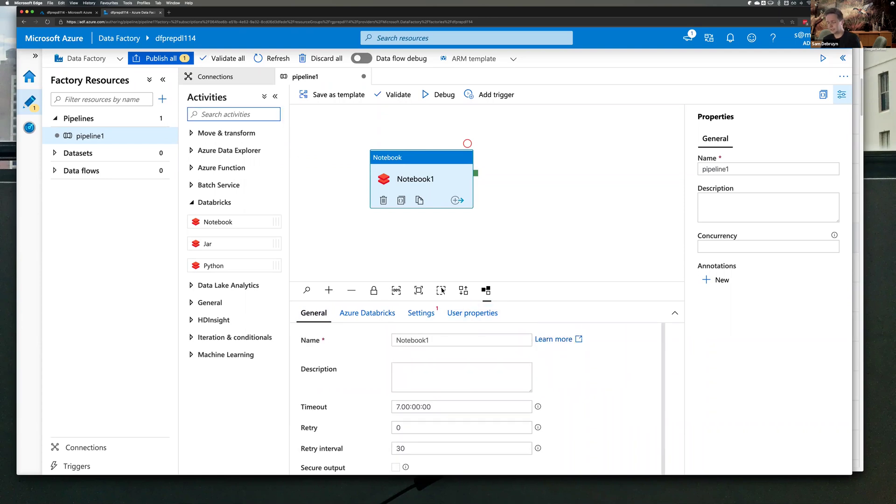
{"action": "left_click_drag", "start_coordinate": [218, 153], "coordinate": [355, 171]}
{"action": "left_click_drag", "start_coordinate": [486, 210], "coordinate": [532, 141]}
{"action": "left_click_drag", "start_coordinate": [414, 172], "coordinate": [498, 167]}
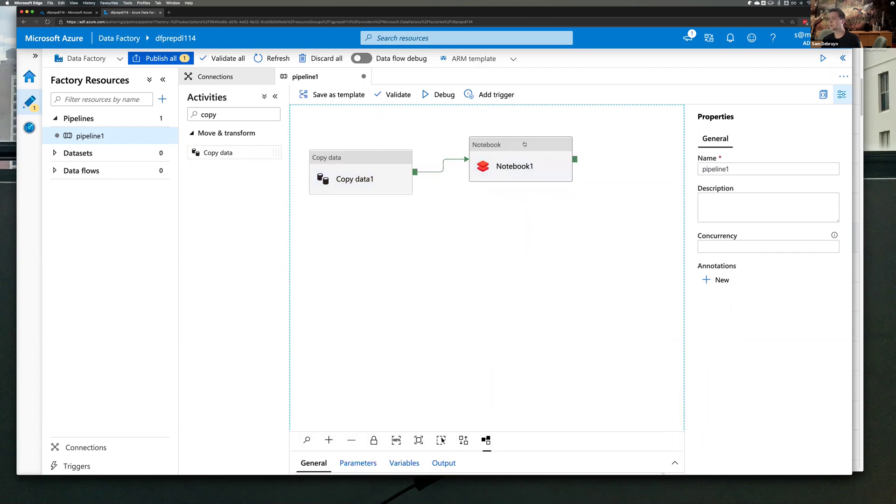
Align the Copy data1 activity beside Notebook1 on the pipeline canvas
{"action": "left_click", "coordinate": [362, 150]}
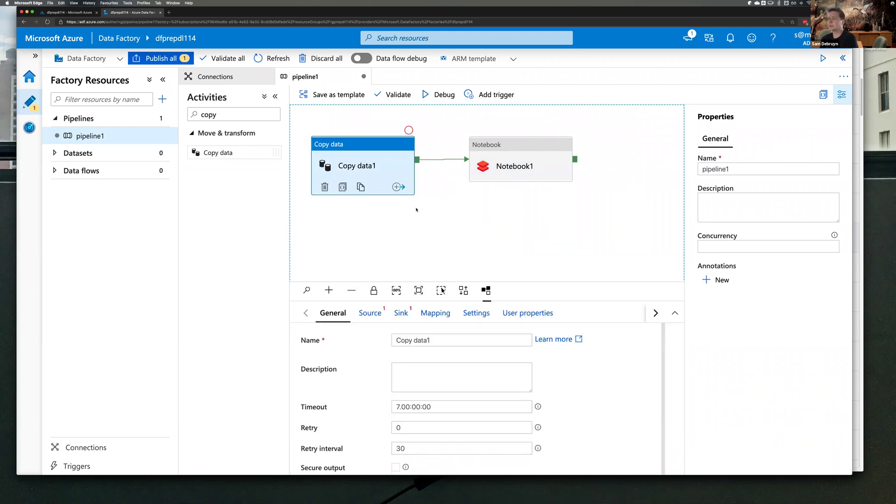
{"action": "left_click", "coordinate": [417, 209]}
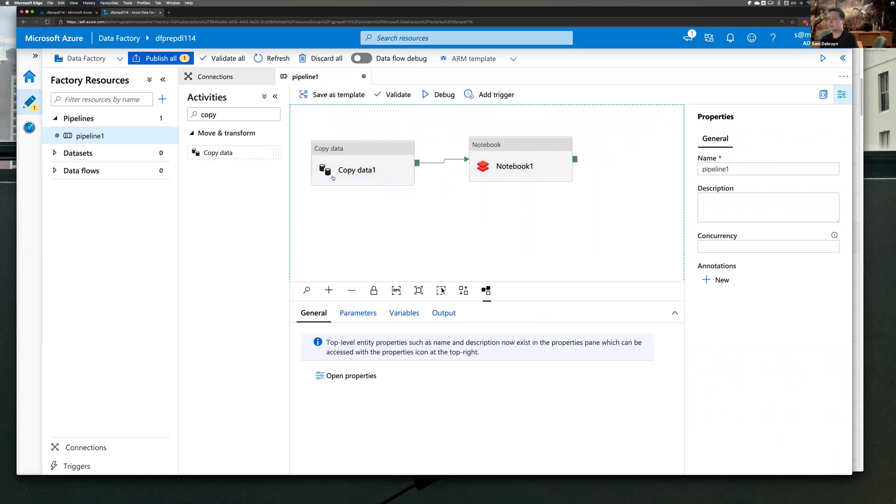
{"action": "left_click", "coordinate": [392, 142]}
{"action": "left_click_drag", "start_coordinate": [391, 142], "coordinate": [395, 153]}
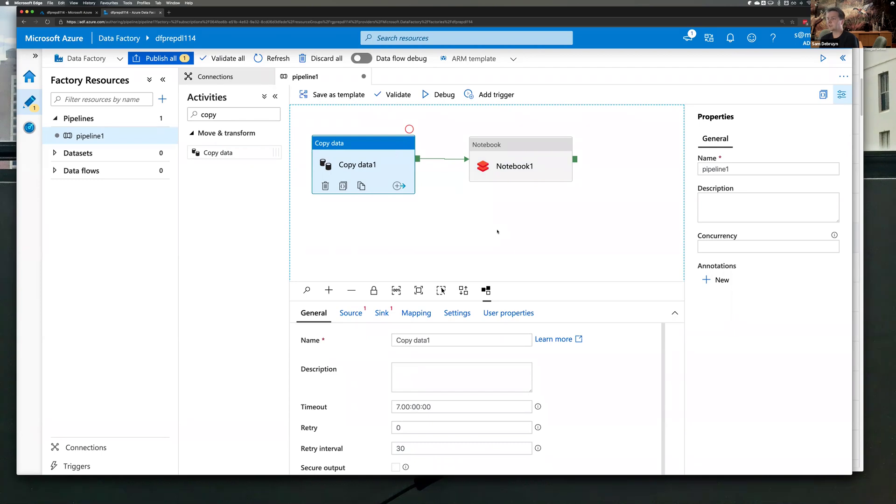
{"action": "left_click", "coordinate": [497, 231]}
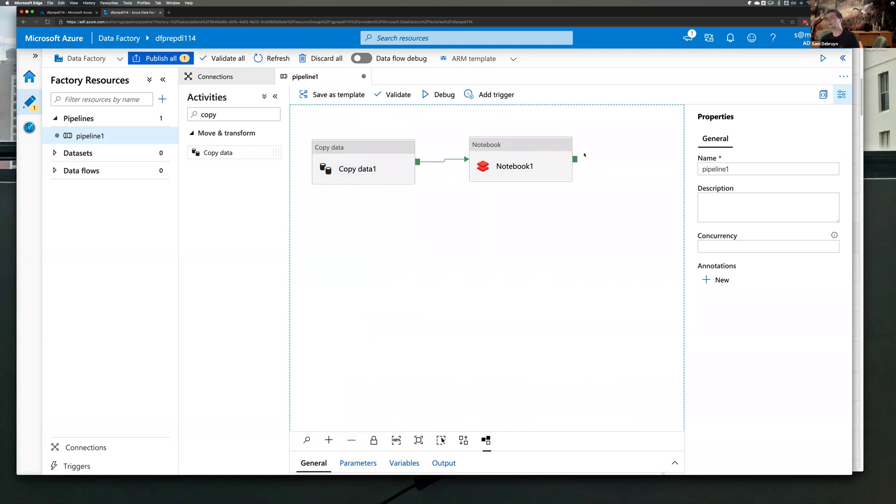
Select the Notebook1 activity, then discard all unpublished changes in the data factory
{"action": "left_click", "coordinate": [513, 163]}
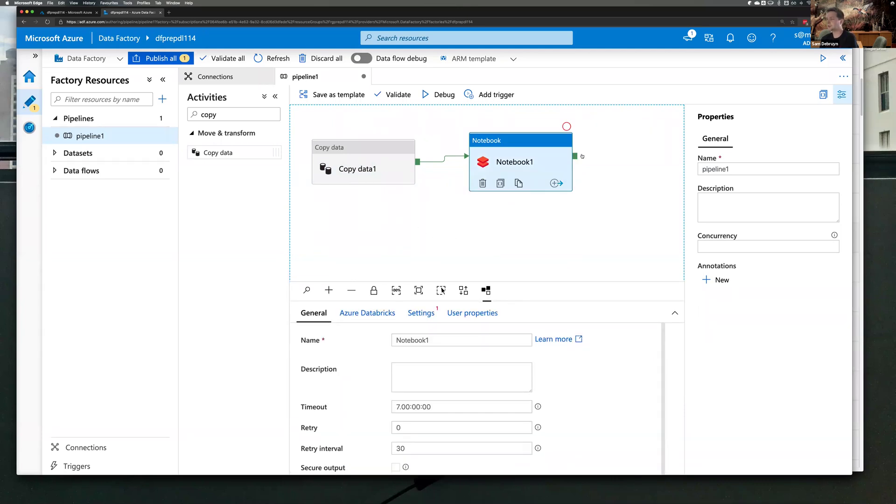
{"action": "left_click", "coordinate": [321, 58]}
{"action": "left_click", "coordinate": [378, 278]}
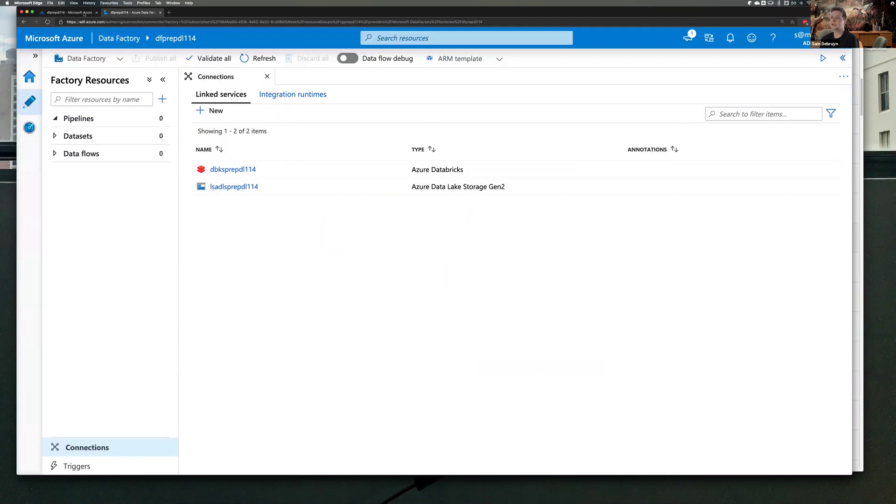
Return to the Azure portal, open dbksprepdl114 from the rgprepdl114 resource group, launch its Databricks workspace and enlarge the page
{"action": "key", "text": "ctrl+shift+Tab"}
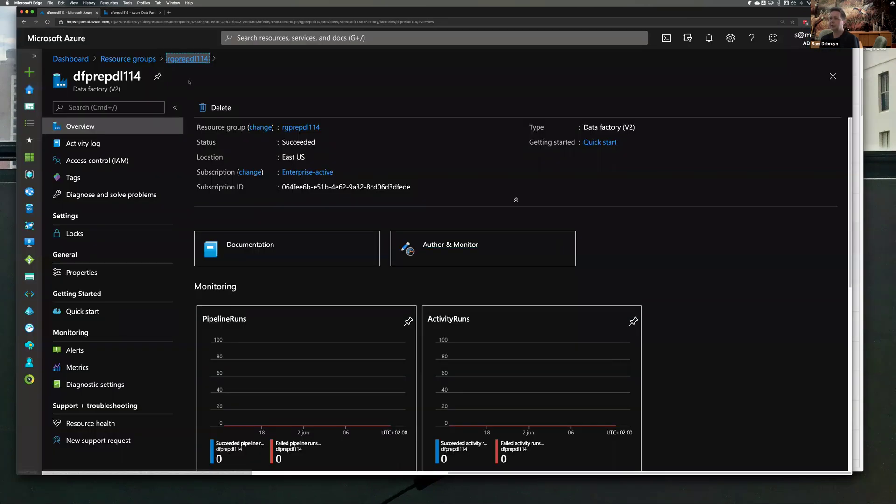
{"action": "left_click", "coordinate": [187, 59]}
{"action": "left_click", "coordinate": [424, 290]}
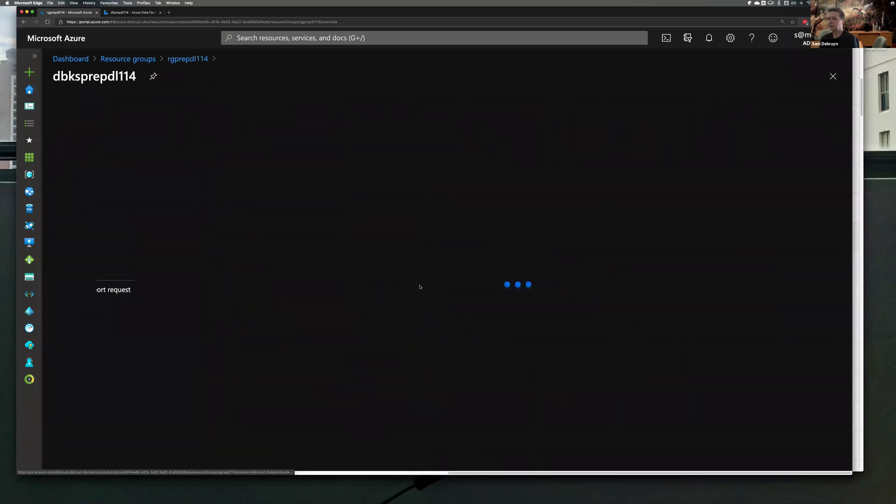
{"action": "left_click", "coordinate": [490, 326]}
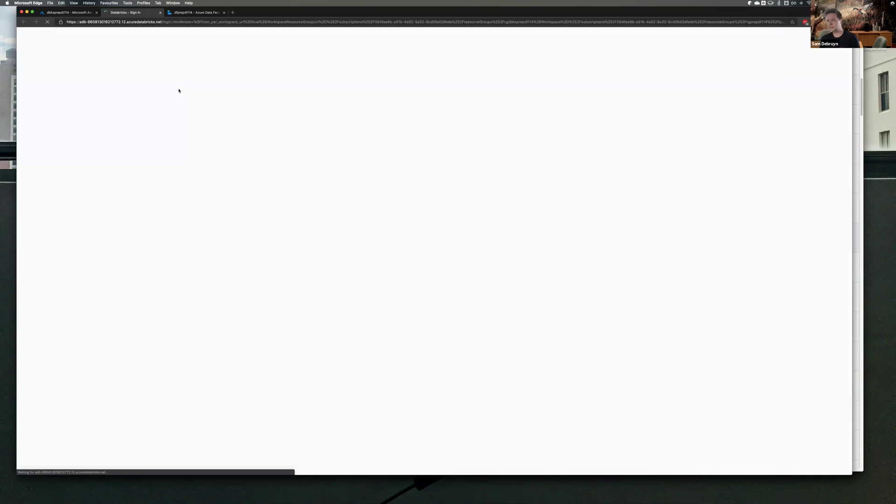
{"action": "key", "text": "super+plus"}
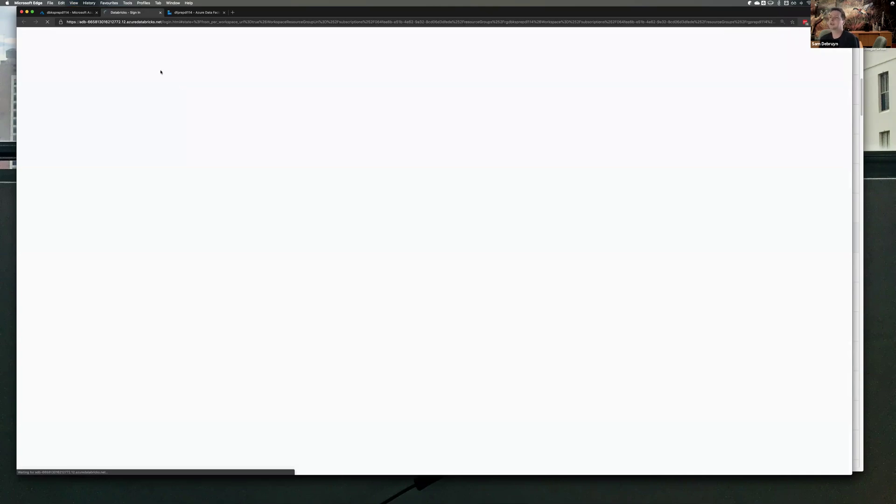
Close the Data Factory page and open the configuration of clusterprepdl114 in the Databricks workspace
{"action": "left_click_drag", "start_coordinate": [272, 12], "coordinate": [271, 17]}
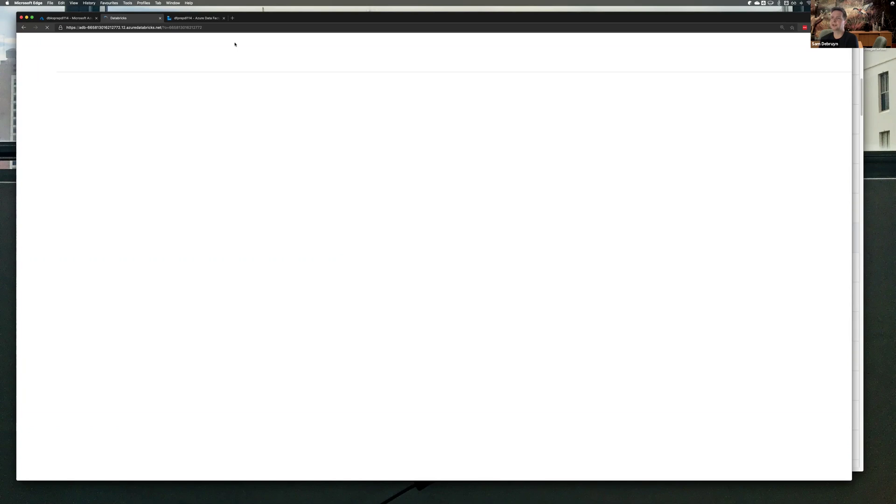
{"action": "left_click", "coordinate": [217, 28]}
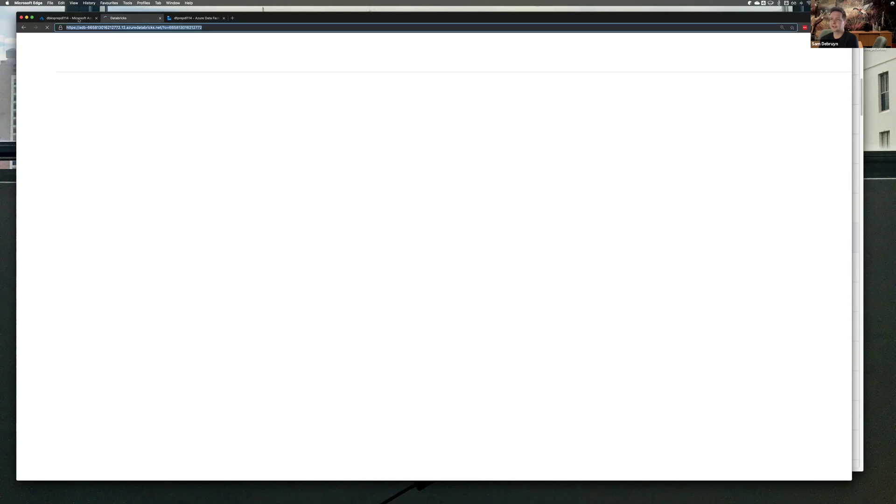
{"action": "left_click", "coordinate": [186, 17]}
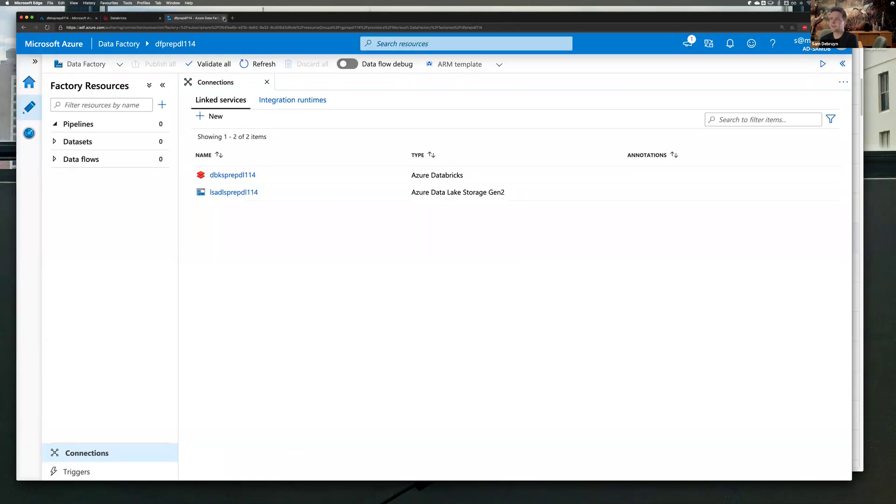
{"action": "left_click", "coordinate": [224, 18]}
{"action": "left_click", "coordinate": [123, 69]}
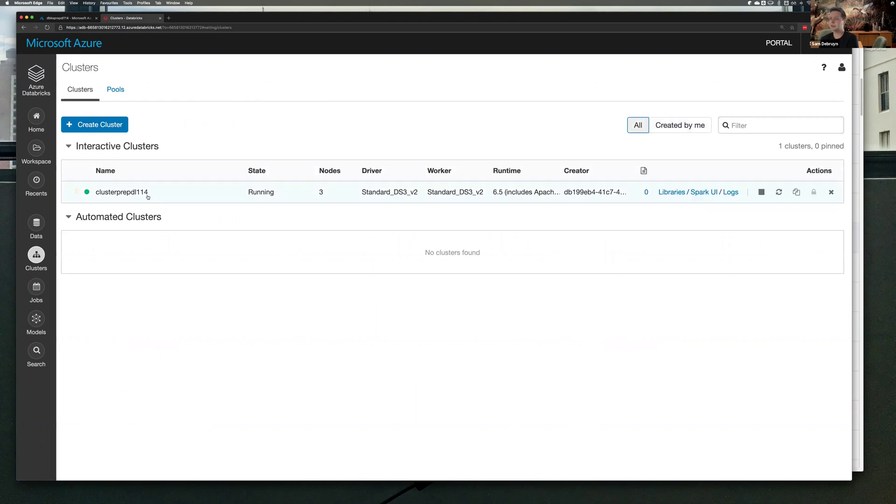
{"action": "left_click", "coordinate": [147, 196]}
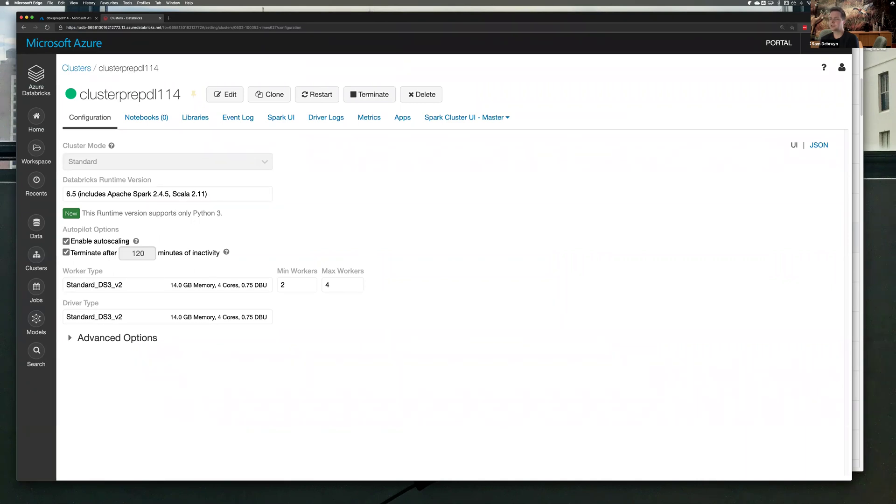
Open the spark_setup.scala notebook from the workspace's Shared folder
{"action": "left_click", "coordinate": [36, 148]}
{"action": "left_click", "coordinate": [127, 110]}
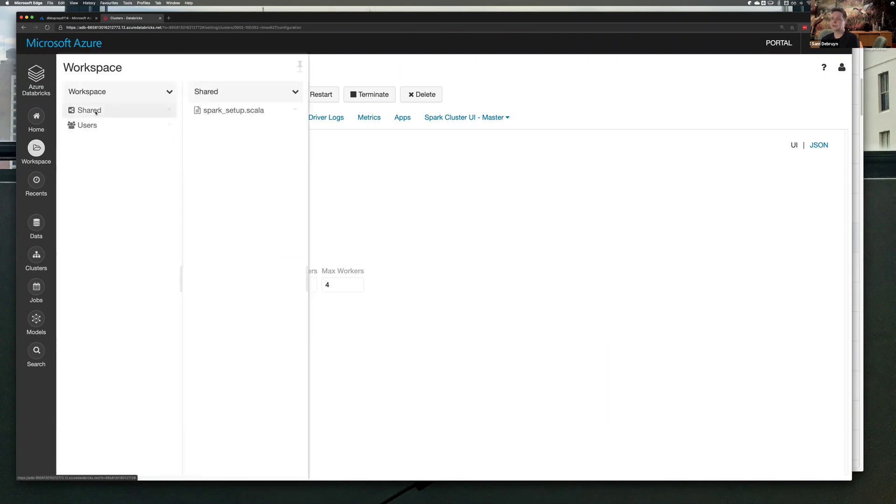
{"action": "left_click", "coordinate": [238, 111]}
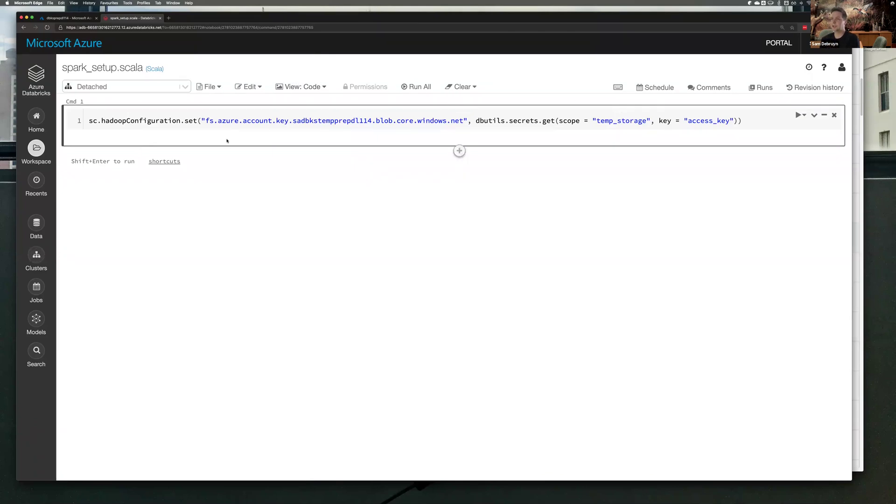
Create a Python notebook named sample in the Shared folder, attached to clusterprepdl114
{"action": "left_click", "coordinate": [36, 148]}
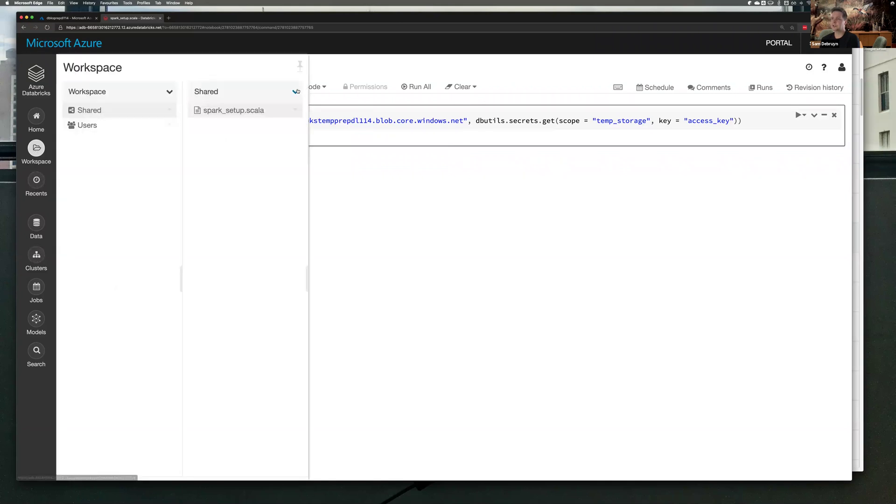
{"action": "left_click", "coordinate": [295, 92]}
{"action": "mouse_move", "coordinate": [308, 110]}
{"action": "left_click", "coordinate": [295, 92]}
{"action": "left_click", "coordinate": [400, 108]}
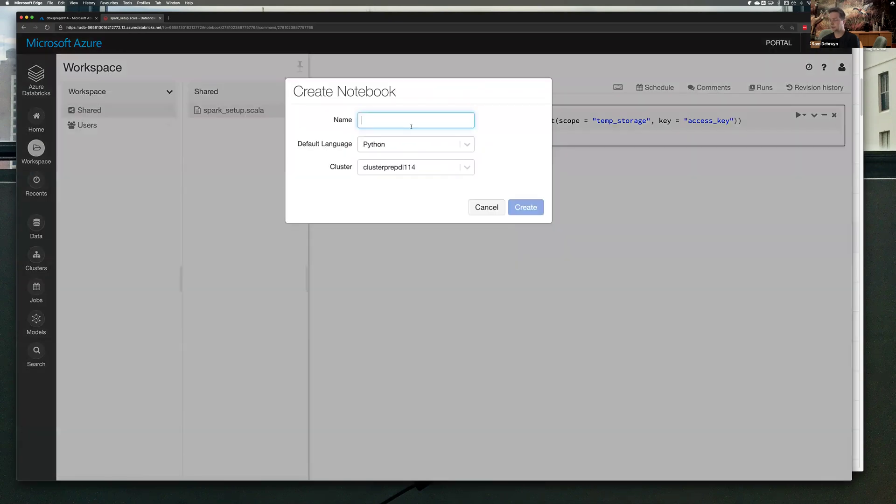
{"action": "type", "text": "sample"}
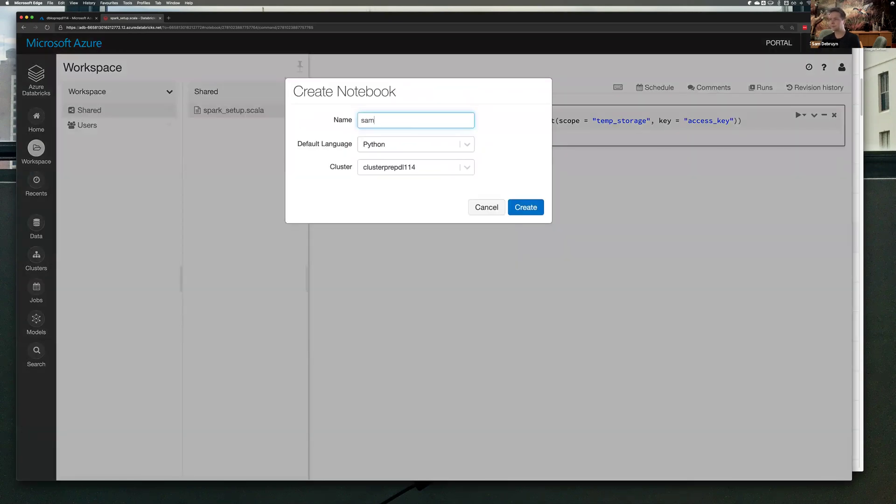
{"action": "left_click", "coordinate": [526, 207]}
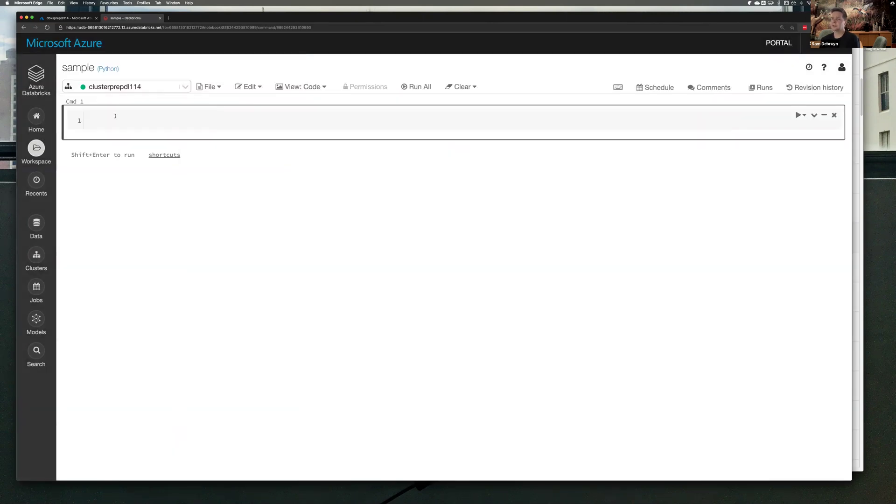
Return to the Azure portal and open the saprepdl114 storage account in the rgprepdl114 resource group
{"action": "left_click", "coordinate": [79, 20]}
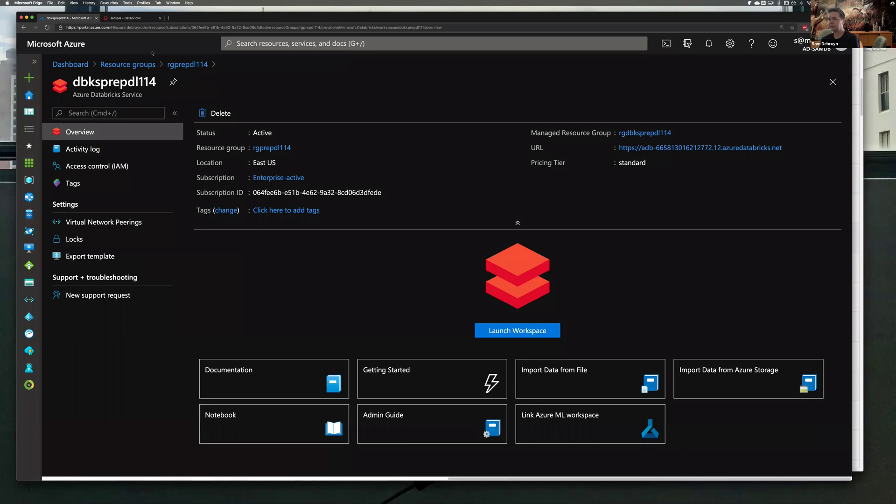
{"action": "left_click", "coordinate": [127, 64]}
{"action": "left_click", "coordinate": [117, 249]}
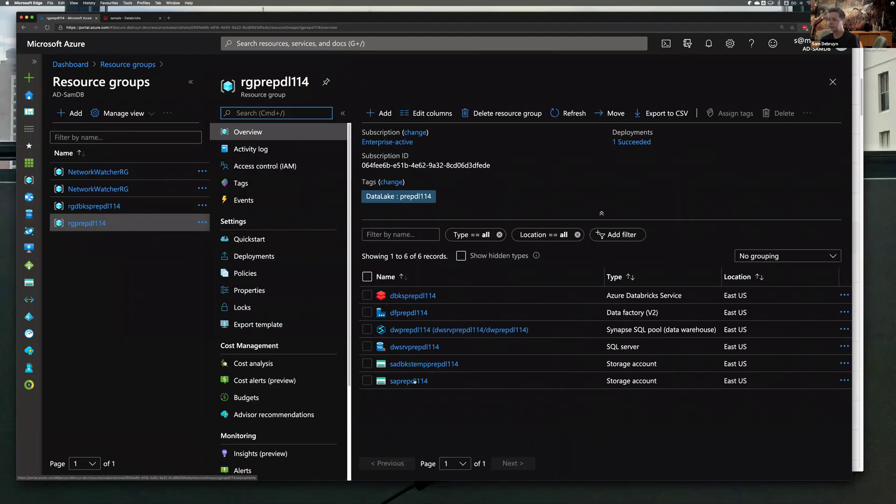
{"action": "left_click", "coordinate": [410, 381]}
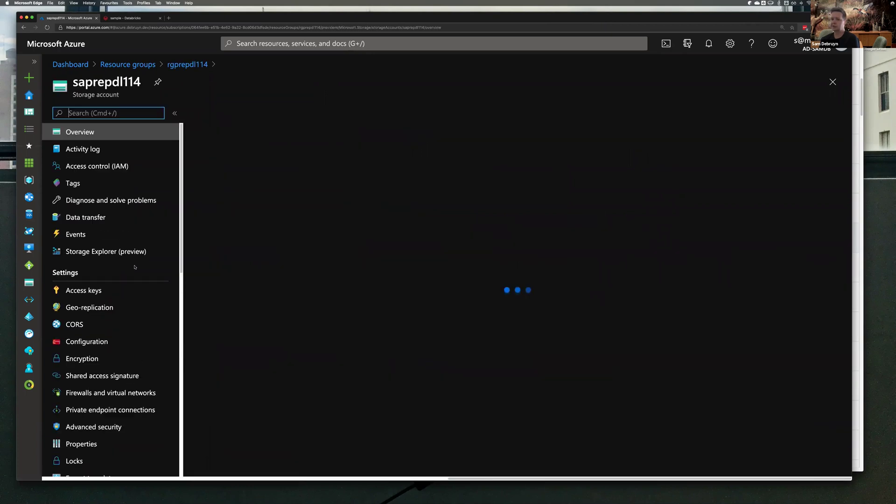
Open the list of Data Lake Storage containers of the saprepdl114 storage account
{"action": "scroll", "coordinate": [117, 224], "scroll_direction": "down", "scroll_amount": 5}
{"action": "scroll", "coordinate": [112, 208], "scroll_direction": "down", "scroll_amount": 4}
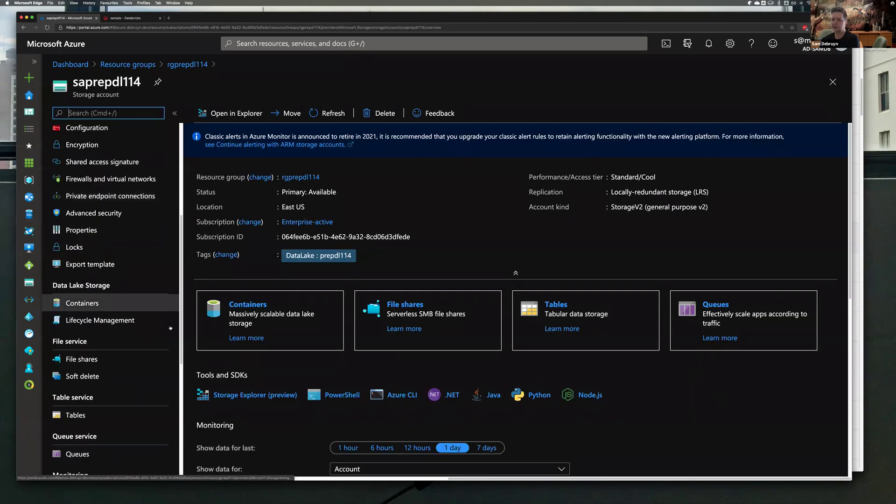
{"action": "left_click", "coordinate": [169, 303]}
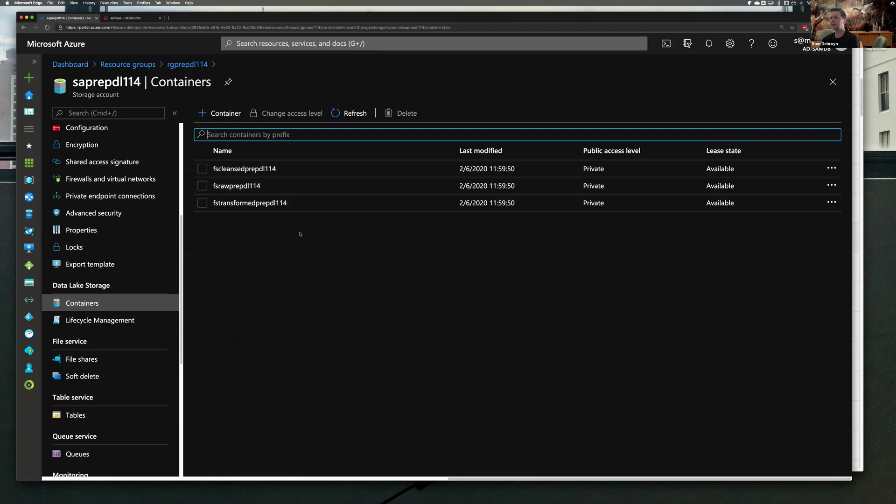
Inspect the contents of the fsrawprepdl114 and fscleansedprepdl114 containers
{"action": "left_click", "coordinate": [241, 187]}
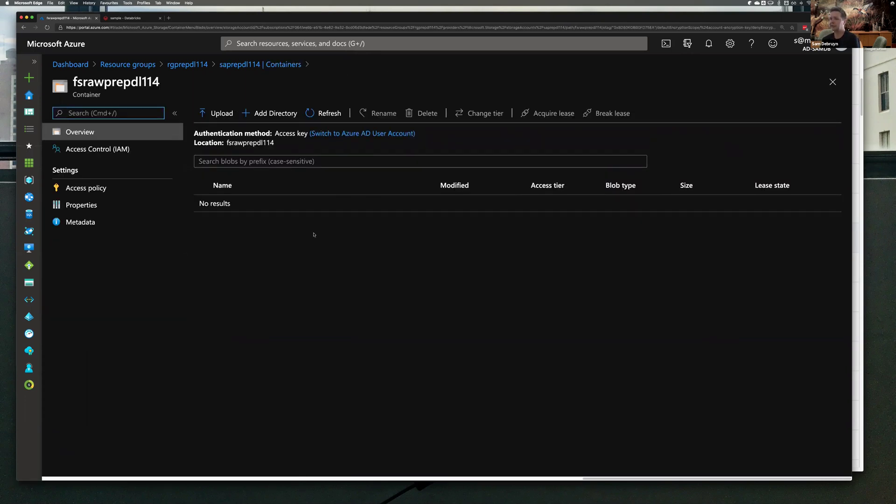
{"action": "left_click", "coordinate": [261, 64]}
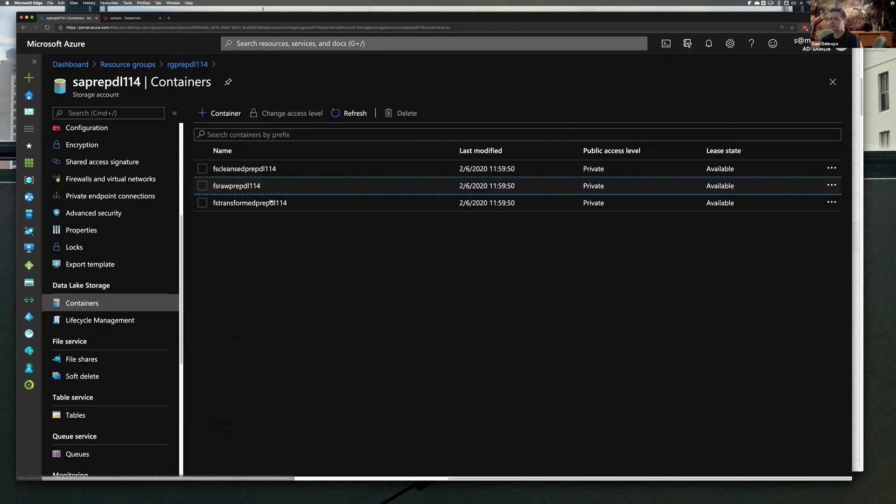
{"action": "left_click", "coordinate": [241, 169]}
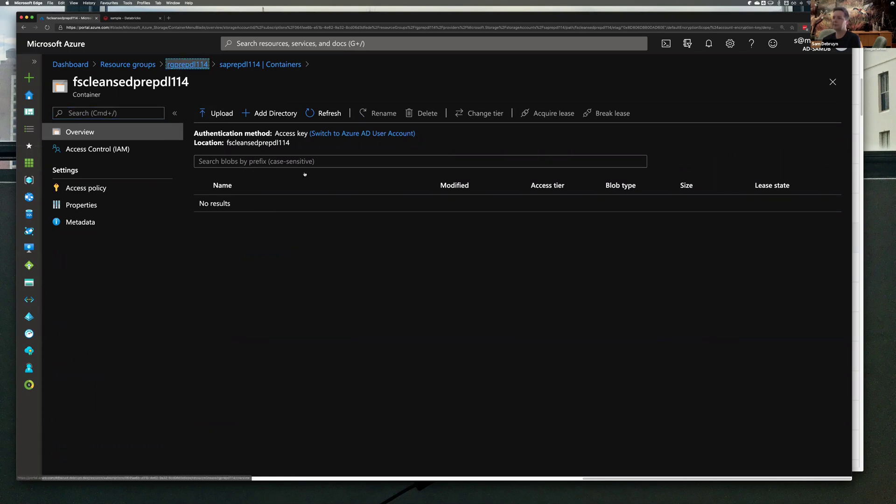
Return to the overview of all resource groups and refresh the list
{"action": "left_click", "coordinate": [187, 64]}
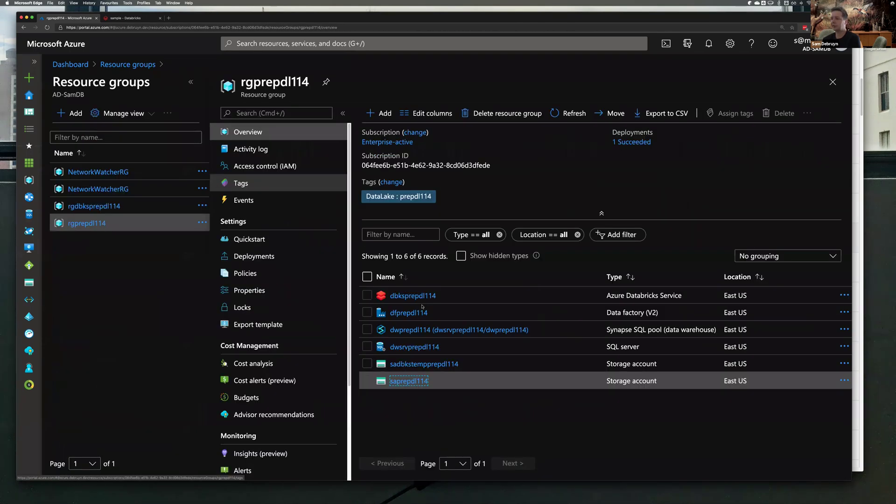
{"action": "left_click", "coordinate": [415, 382]}
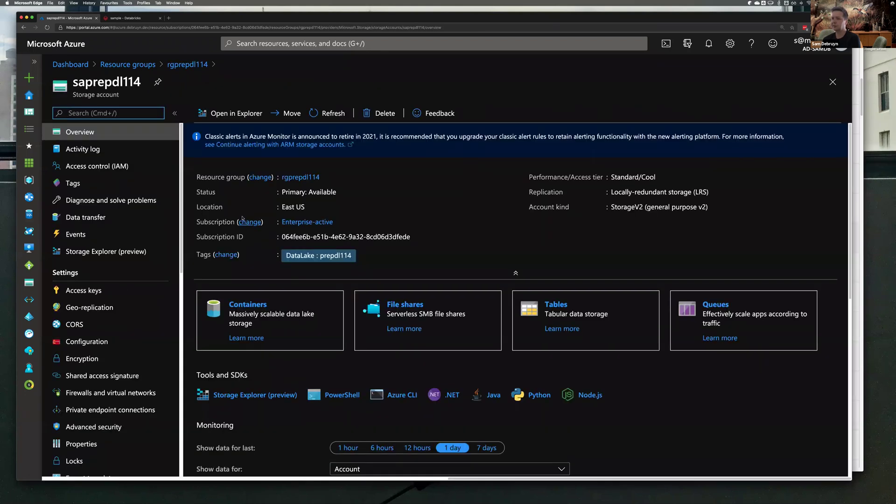
{"action": "left_click", "coordinate": [128, 64]}
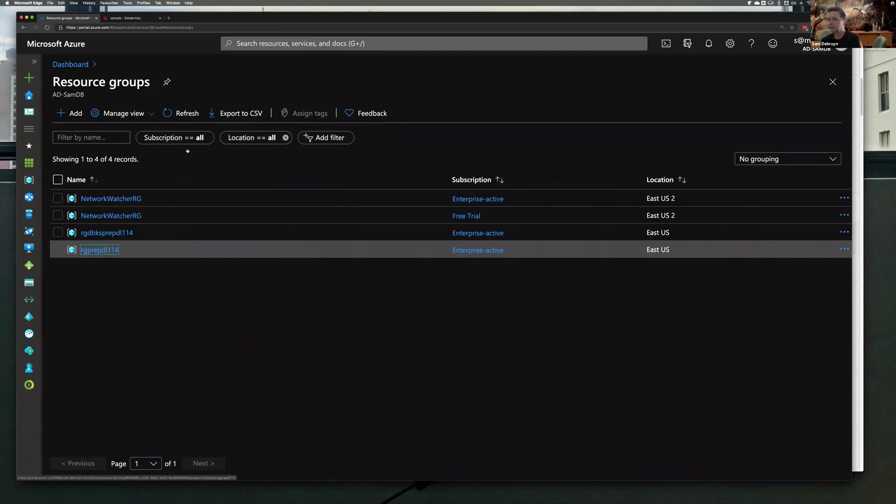
{"action": "left_click", "coordinate": [185, 112]}
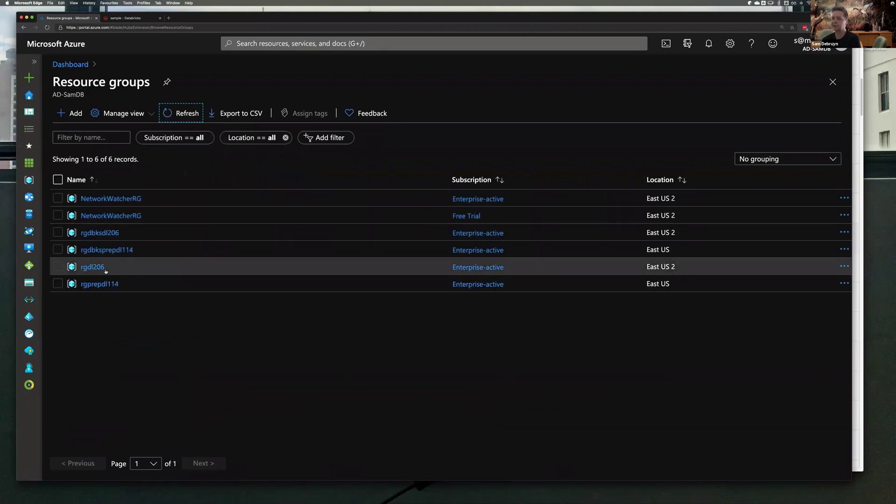
{"action": "left_click", "coordinate": [172, 344]}
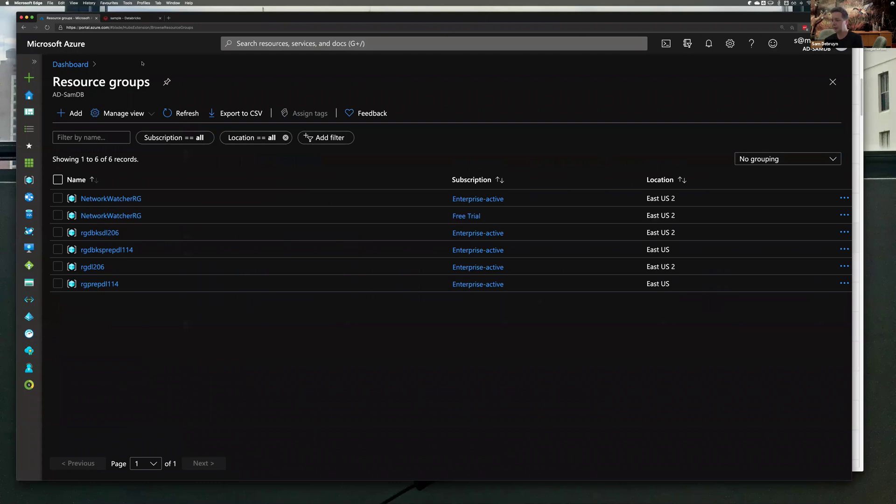
Open the rgdl206 resource group to view the resources deployed in it
{"action": "left_click", "coordinate": [92, 266]}
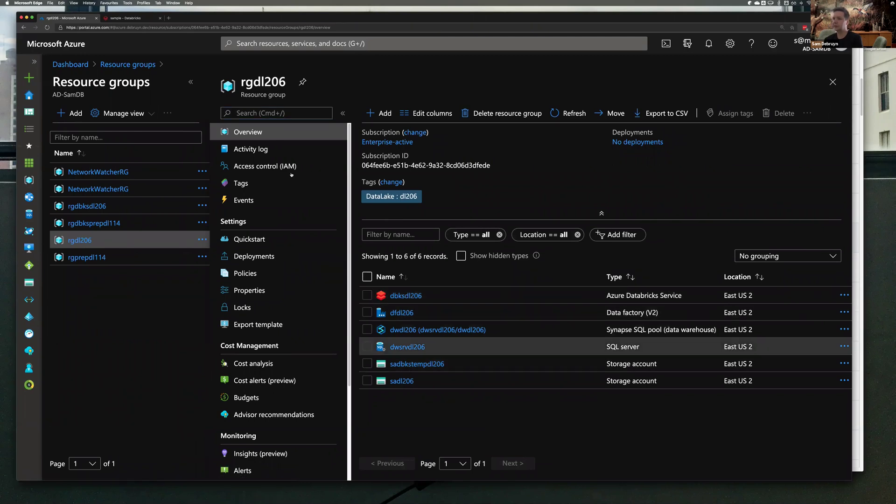
{"action": "left_click", "coordinate": [136, 66]}
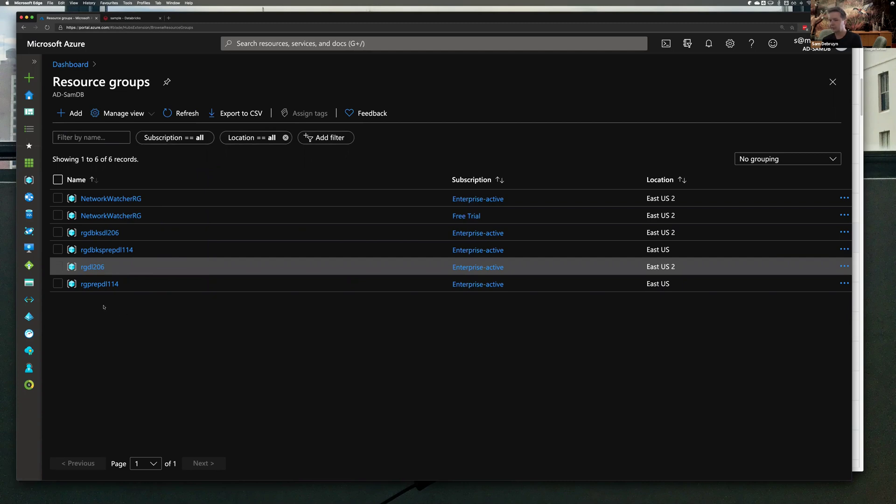
{"action": "left_click", "coordinate": [93, 267]}
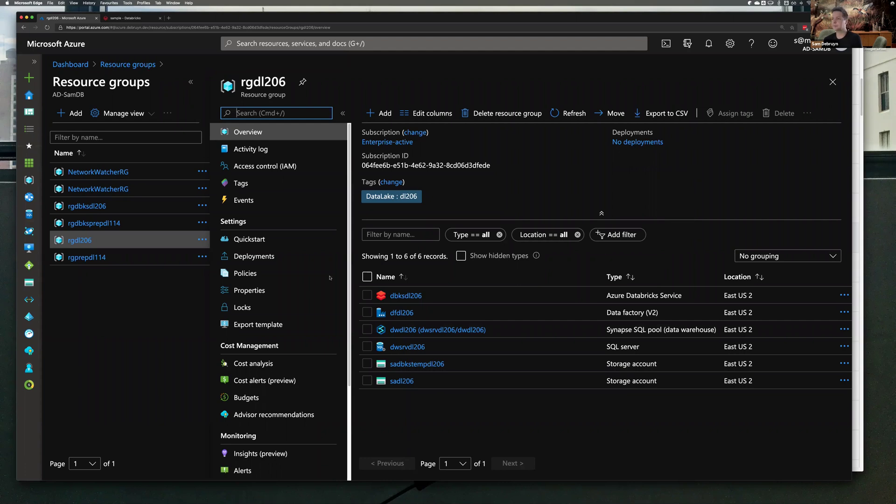
Switch to the terraform-module-azure-datalake repository on GitHub and open POWERBI.md
{"action": "key", "text": "super+Tab"}
{"action": "scroll", "coordinate": [298, 287], "scroll_direction": "up", "scroll_amount": 10}
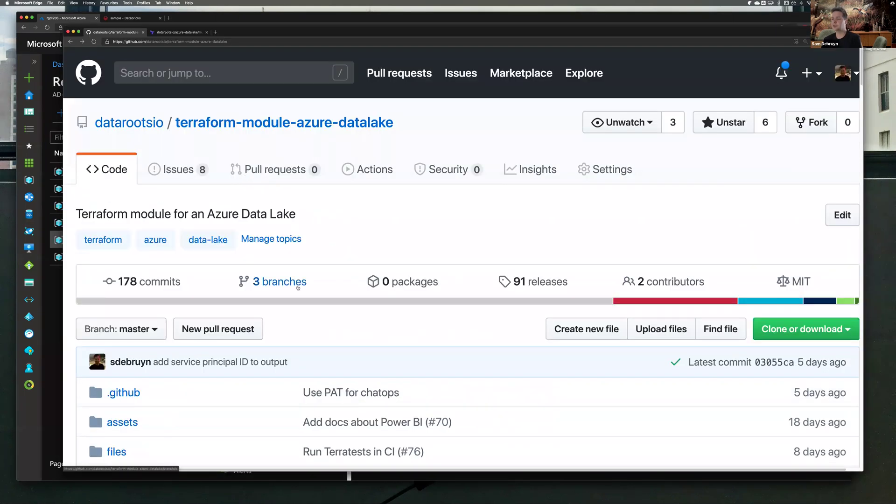
{"action": "scroll", "coordinate": [298, 287], "scroll_direction": "down", "scroll_amount": 10}
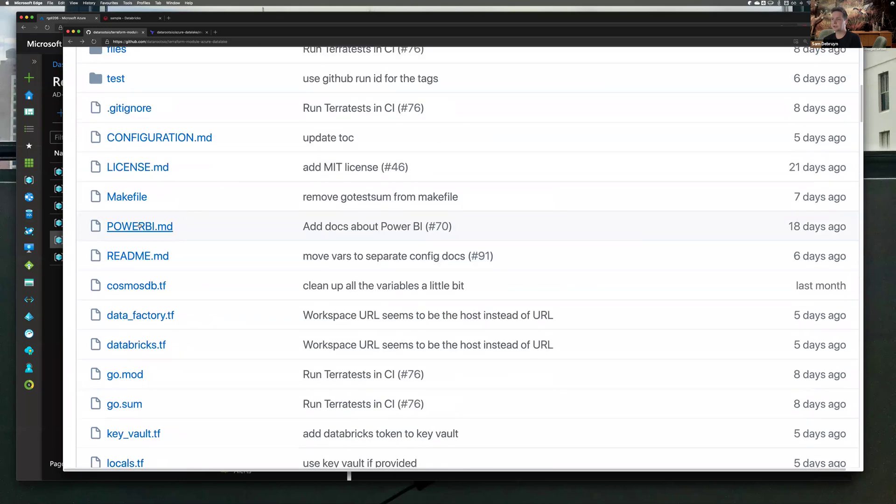
{"action": "left_click", "coordinate": [140, 226]}
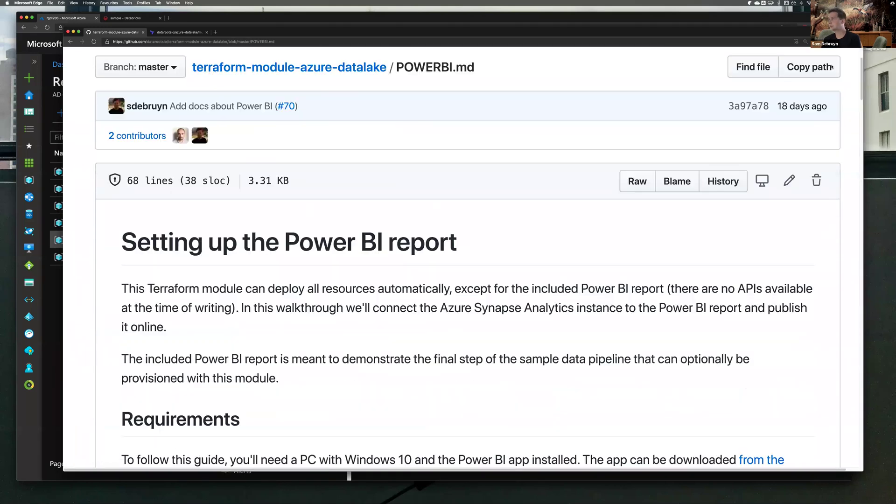
Reduce the browser zoom of the POWERBI.md page by two levels
{"action": "left_click", "coordinate": [853, 42]}
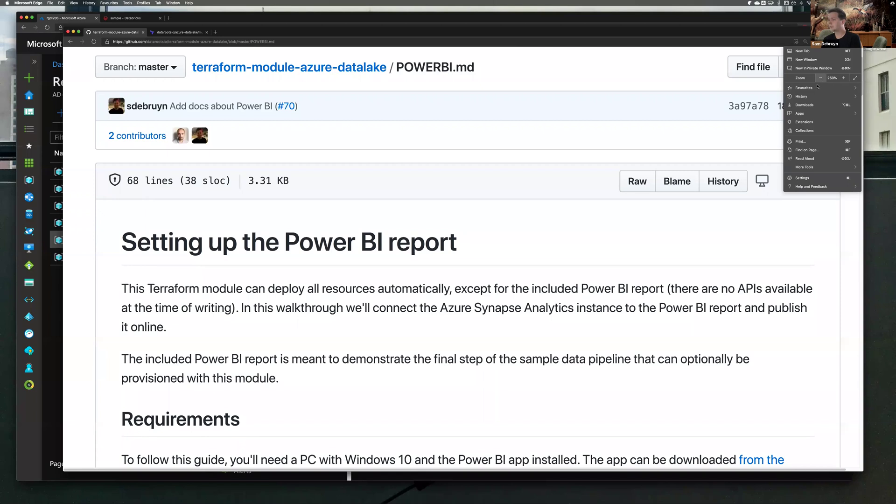
{"action": "left_click", "coordinate": [820, 78]}
{"action": "left_click", "coordinate": [821, 78]}
{"action": "left_click", "coordinate": [399, 204]}
Read the Power BI guide's requirements and highlight the example Terraform outputs under Deploying the module
{"action": "scroll", "coordinate": [399, 204], "scroll_direction": "down", "scroll_amount": 1}
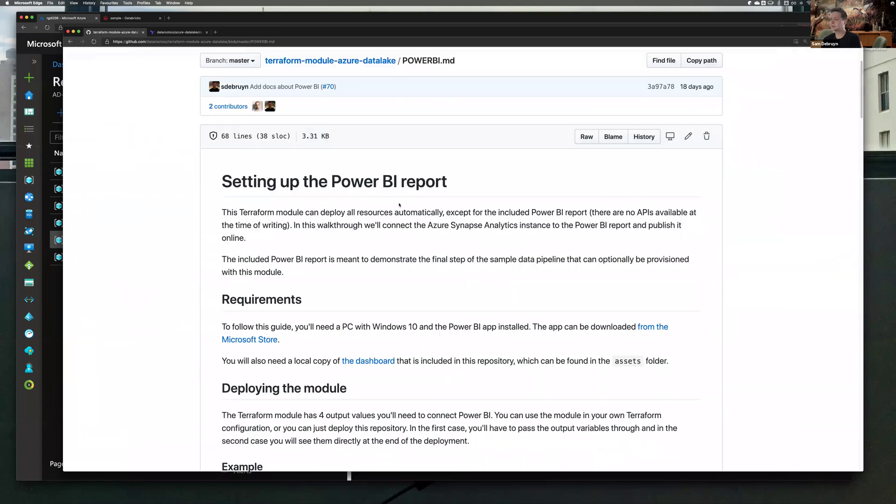
{"action": "scroll", "coordinate": [399, 204], "scroll_direction": "down", "scroll_amount": 5}
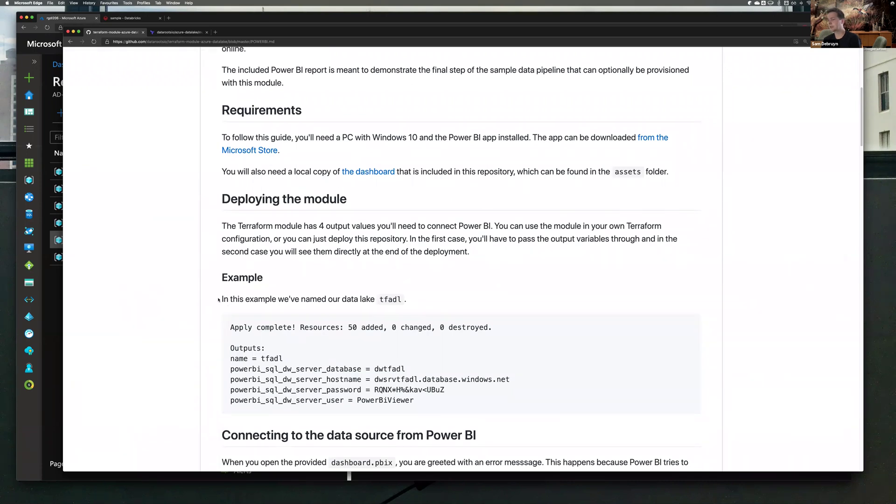
{"action": "left_click_drag", "start_coordinate": [229, 350], "coordinate": [429, 405]}
{"action": "left_click", "coordinate": [450, 364]}
Open the repository root in a separate browser tab and show the contents of its assets folder
{"action": "scroll", "coordinate": [352, 305], "scroll_direction": "up", "scroll_amount": 10}
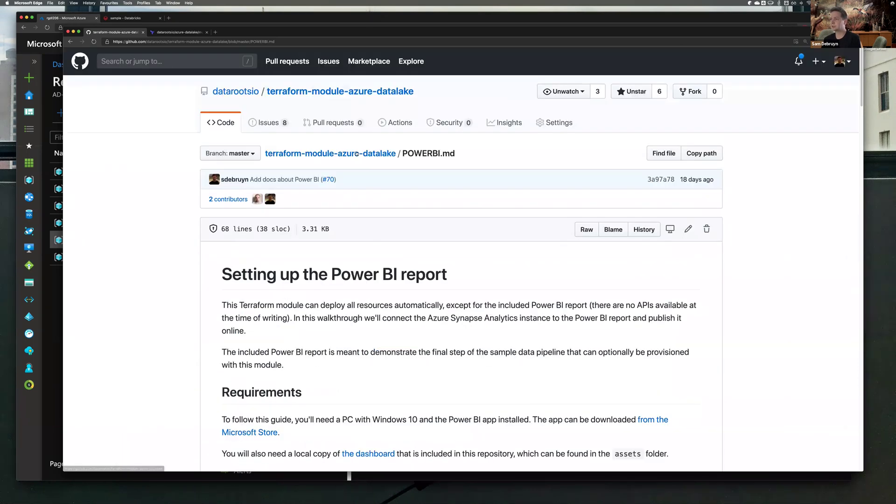
{"action": "left_click", "coordinate": [357, 149]}
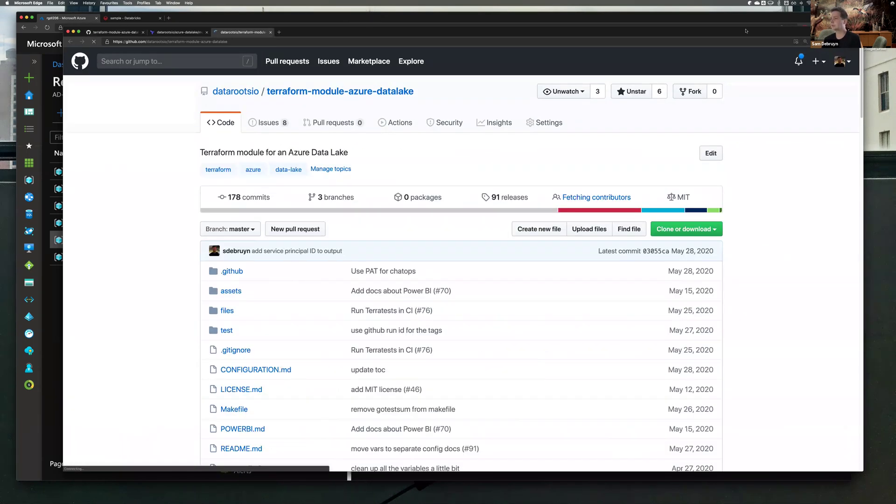
{"action": "left_click", "coordinate": [231, 291]}
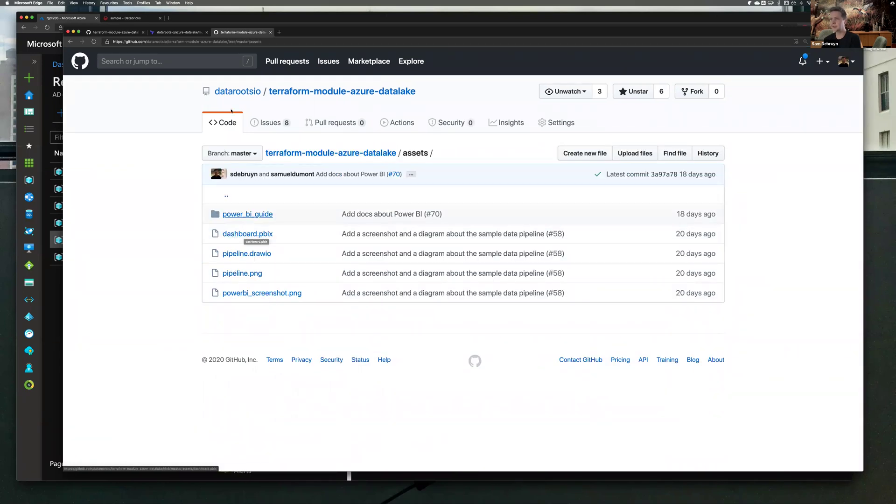
Return to the POWERBI.md guide and read through the instructions for connecting to the data source from Power BI
{"action": "key", "text": "ctrl+Tab"}
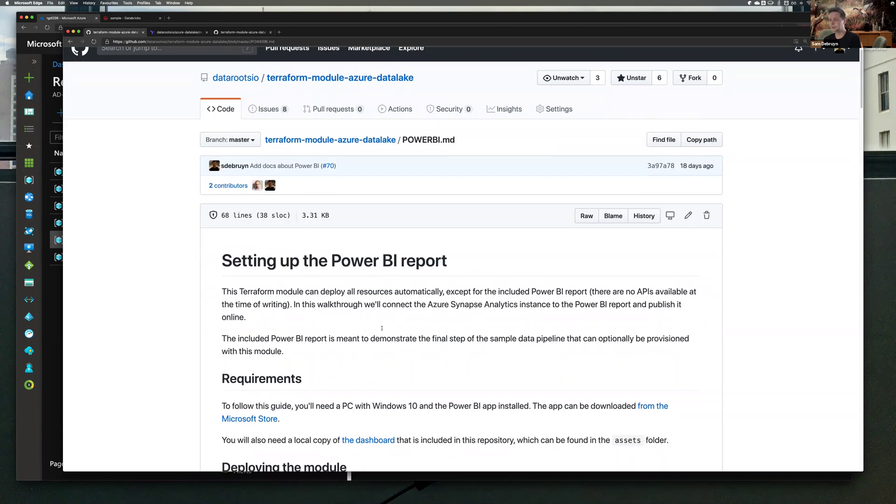
{"action": "scroll", "coordinate": [375, 323], "scroll_direction": "down", "scroll_amount": 10}
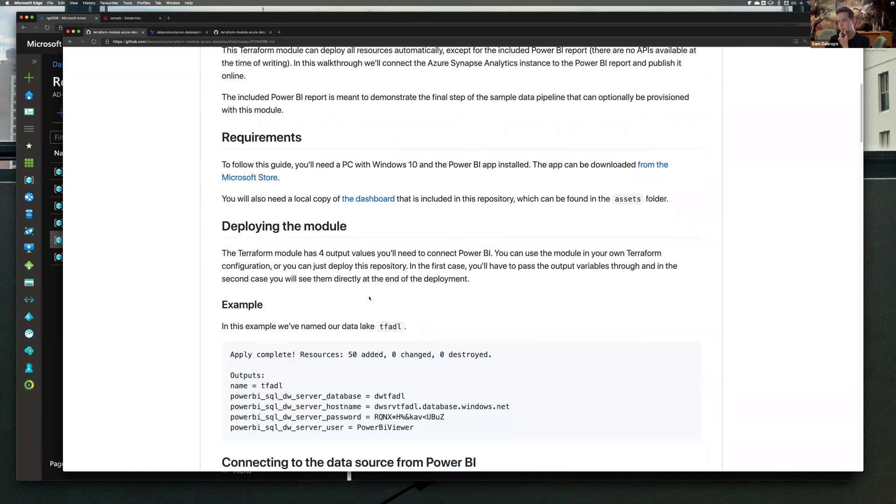
{"action": "scroll", "coordinate": [369, 298], "scroll_direction": "up", "scroll_amount": 1}
{"action": "scroll", "coordinate": [350, 252], "scroll_direction": "down", "scroll_amount": 8}
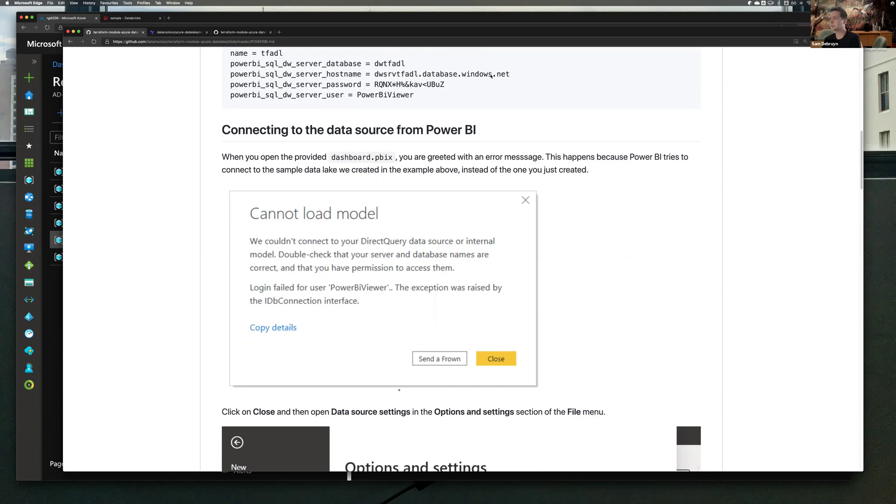
{"action": "scroll", "coordinate": [407, 268], "scroll_direction": "down", "scroll_amount": 5}
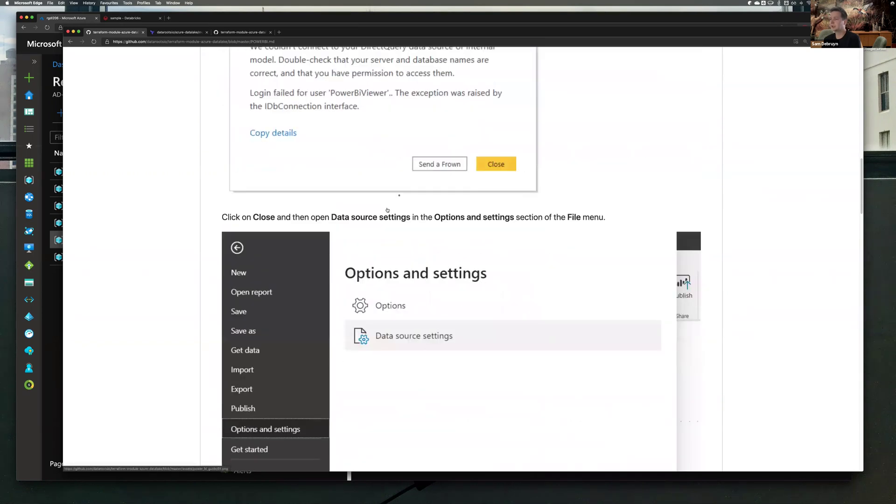
{"action": "scroll", "coordinate": [387, 210], "scroll_direction": "down", "scroll_amount": 2}
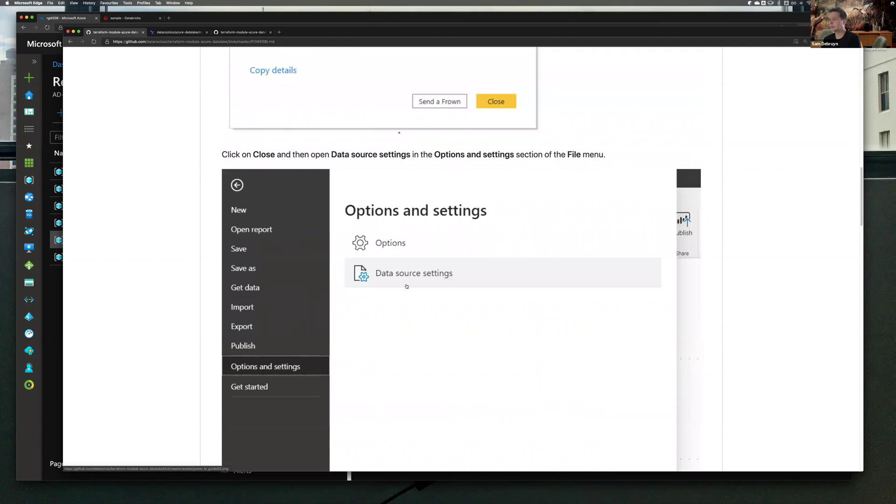
{"action": "scroll", "coordinate": [447, 290], "scroll_direction": "down", "scroll_amount": 7}
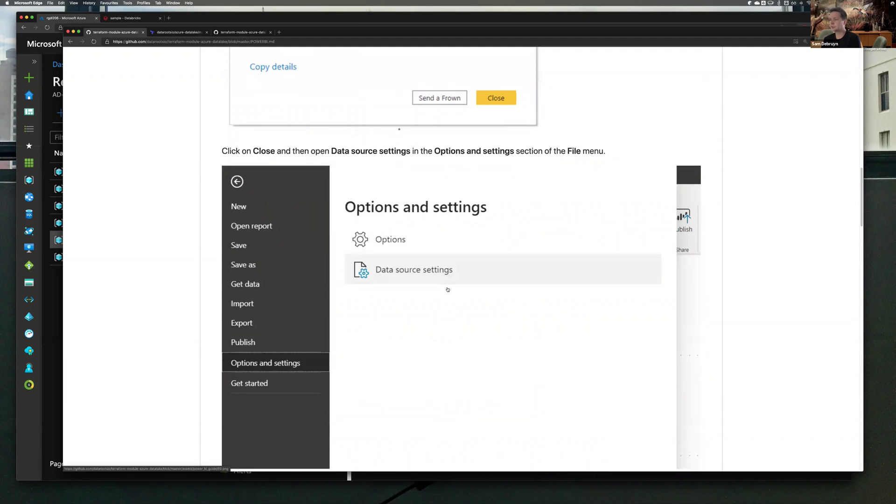
{"action": "scroll", "coordinate": [447, 290], "scroll_direction": "down", "scroll_amount": 5}
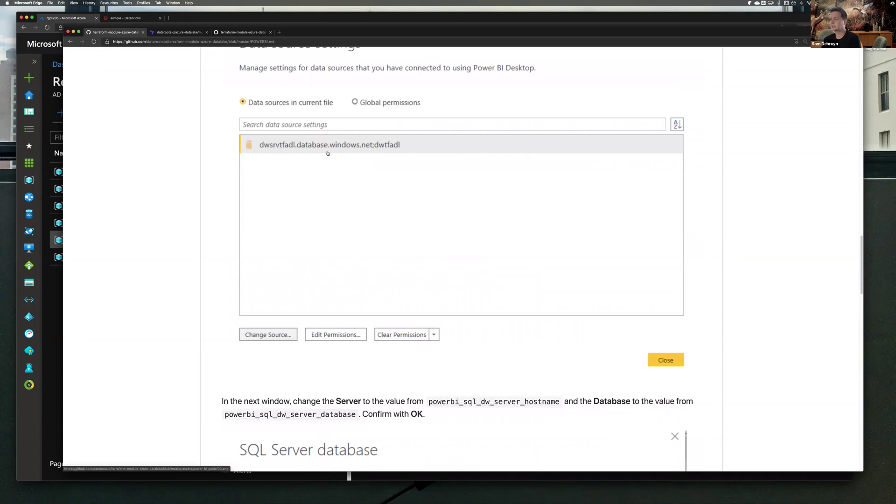
{"action": "scroll", "coordinate": [367, 290], "scroll_direction": "down", "scroll_amount": 4}
{"action": "scroll", "coordinate": [344, 265], "scroll_direction": "down", "scroll_amount": 10}
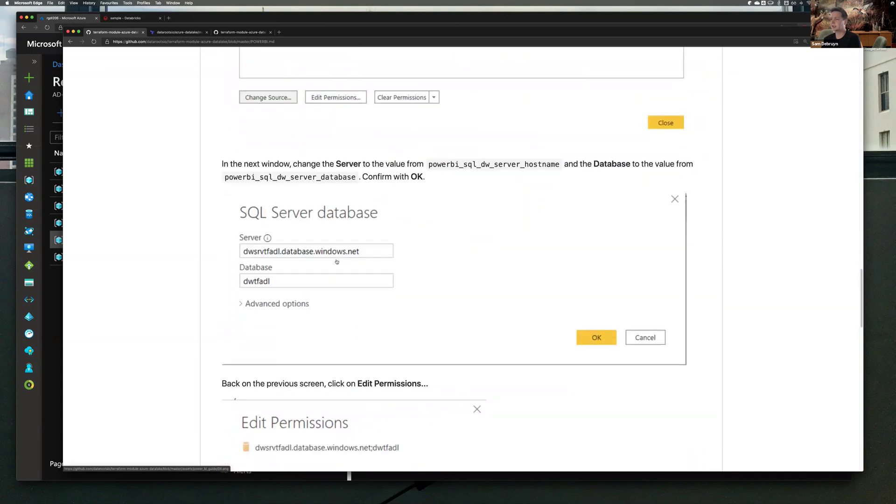
{"action": "scroll", "coordinate": [432, 326], "scroll_direction": "down", "scroll_amount": 9}
Review the Publishing section with its sample report and highlight the mention of the 60-day trial
{"action": "scroll", "coordinate": [337, 232], "scroll_direction": "down", "scroll_amount": 4}
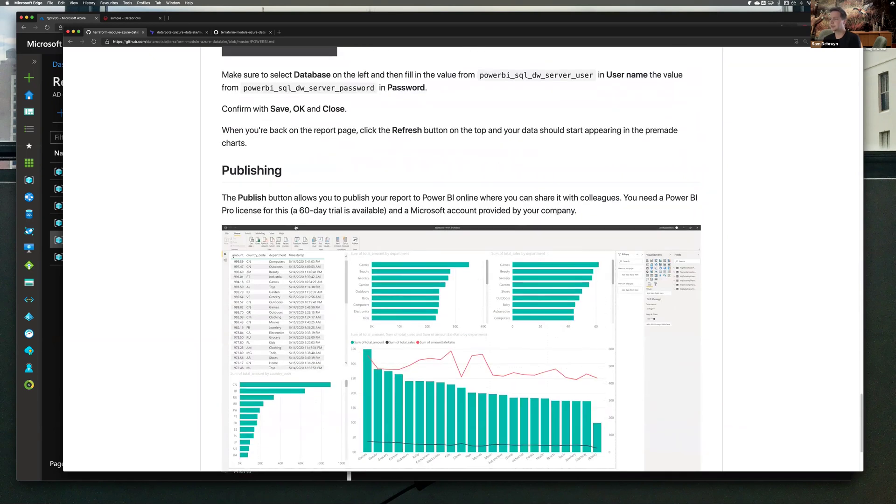
{"action": "scroll", "coordinate": [262, 152], "scroll_direction": "down", "scroll_amount": 2}
{"action": "scroll", "coordinate": [261, 152], "scroll_direction": "down", "scroll_amount": 1}
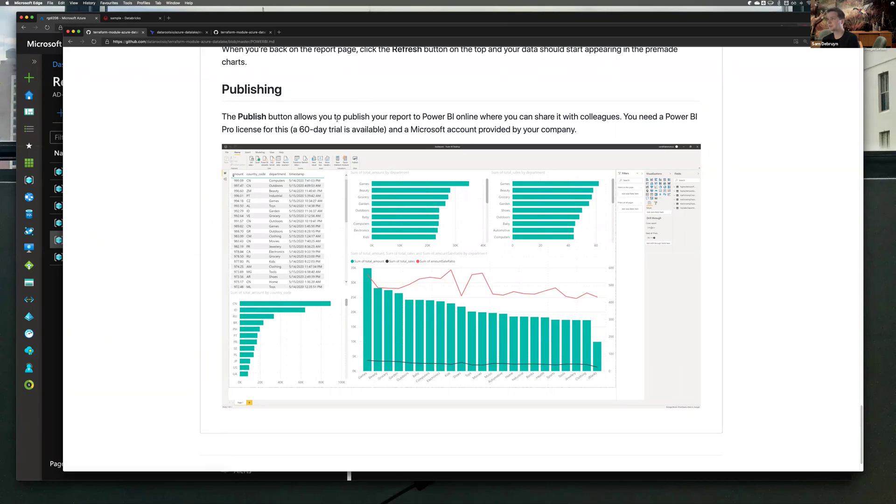
{"action": "left_click_drag", "start_coordinate": [299, 129], "coordinate": [344, 130]}
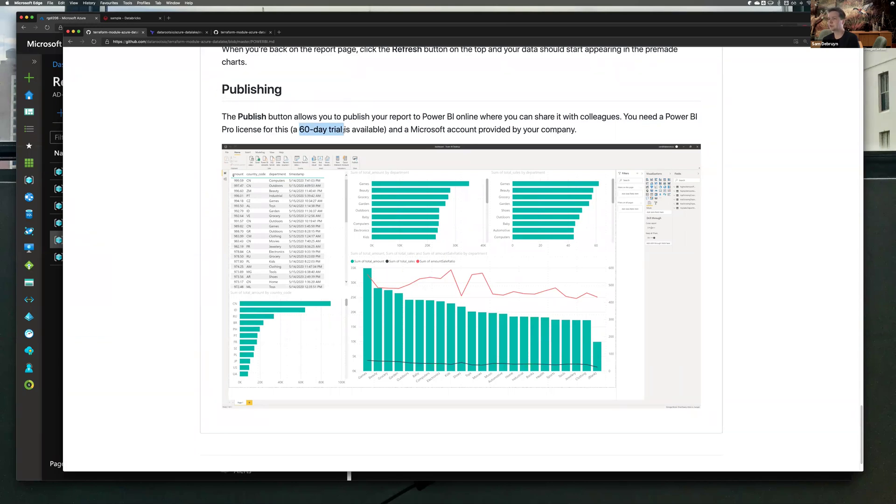
{"action": "left_click", "coordinate": [476, 108]}
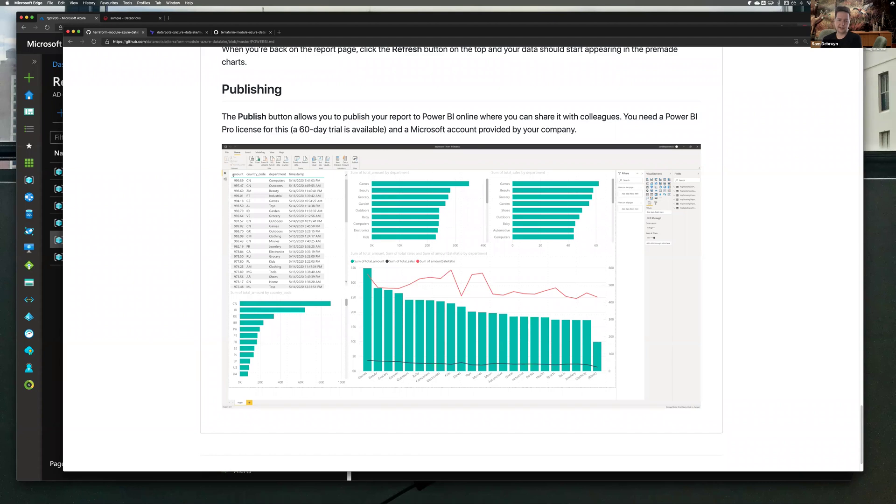
Switch to the rootlabs data lake presentation in Google Slides
{"action": "key", "text": "super+Tab"}
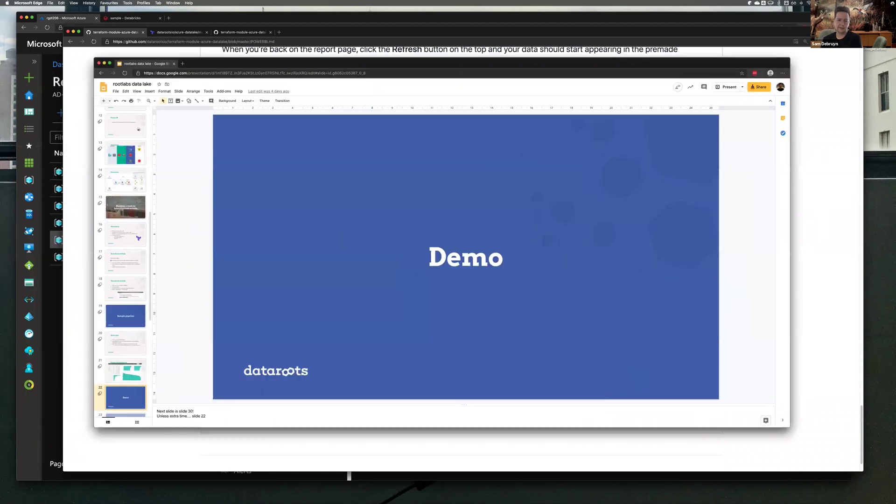
Start presenting the rootlabs data lake deck and show the Questions and Answers slide
{"action": "left_click", "coordinate": [727, 88]}
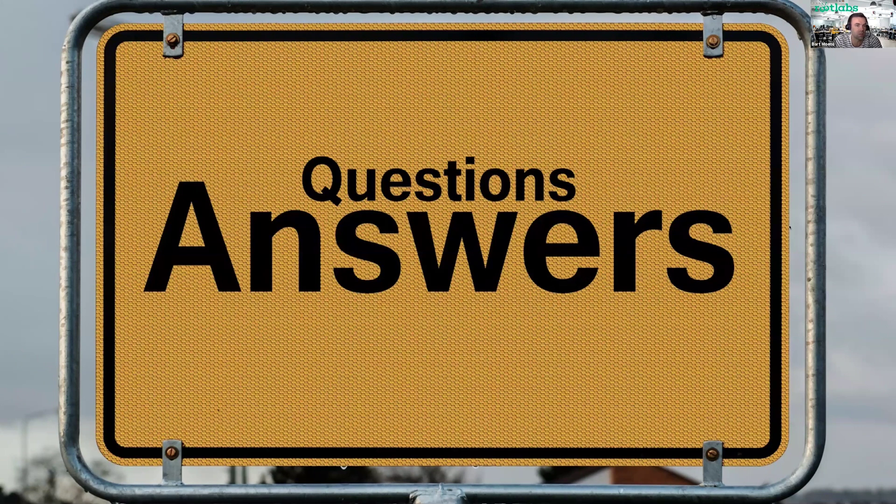
{"action": "key", "text": "XF86AudioRaiseVolume"}
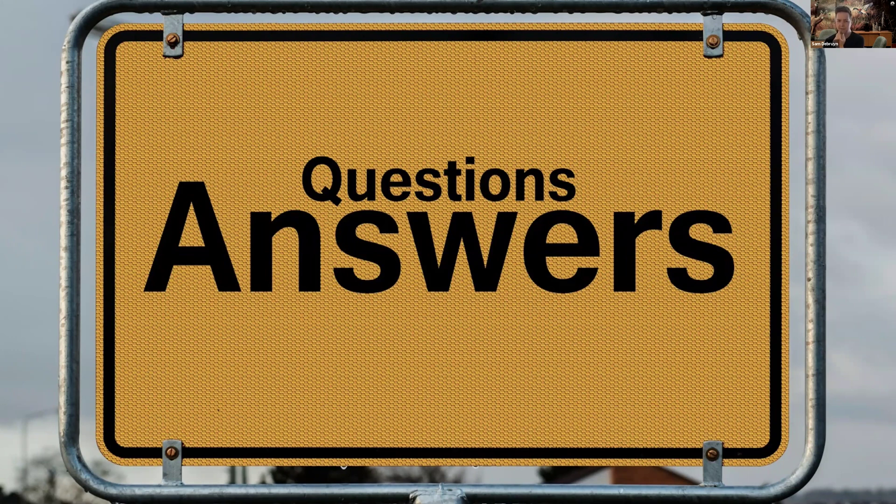
Switch to the Azure portal in Microsoft Edge, open the dfdl206 data factory and show its linked service connections
{"action": "key", "text": "ctrl+Left"}
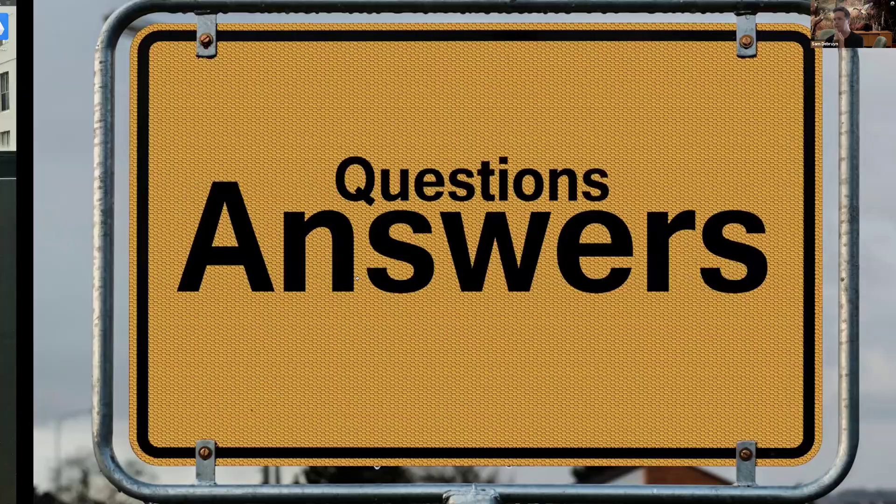
{"action": "left_click", "coordinate": [844, 27]}
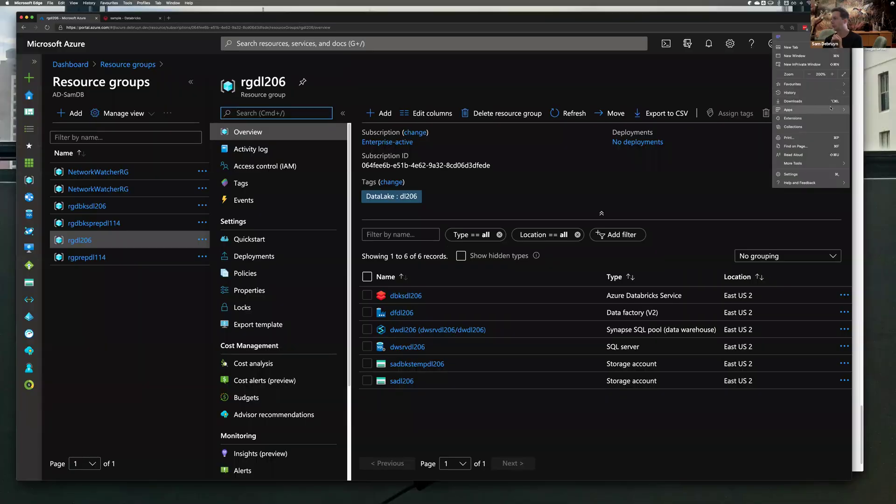
{"action": "left_click", "coordinate": [832, 75]}
{"action": "key", "text": "Escape"}
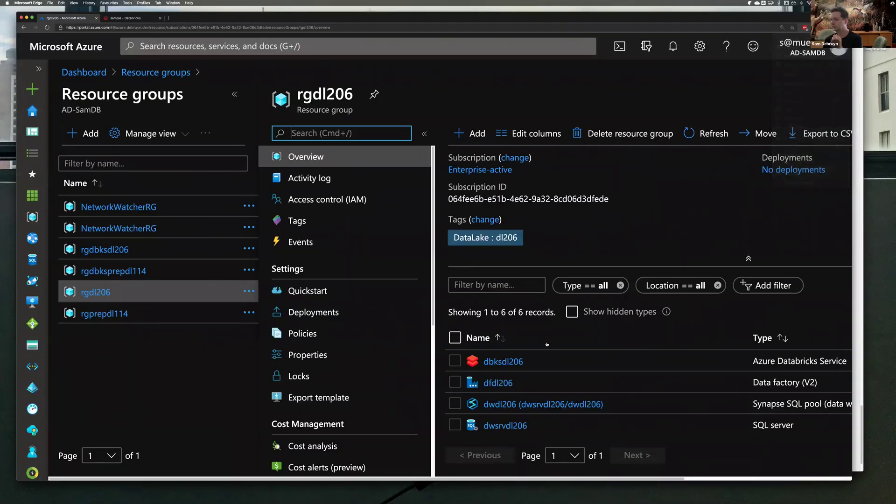
{"action": "left_click", "coordinate": [491, 383]}
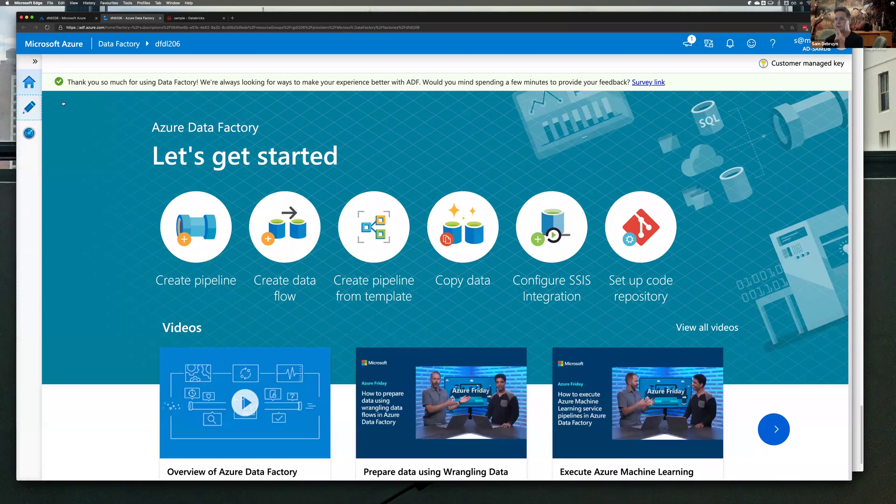
{"action": "left_click", "coordinate": [28, 108]}
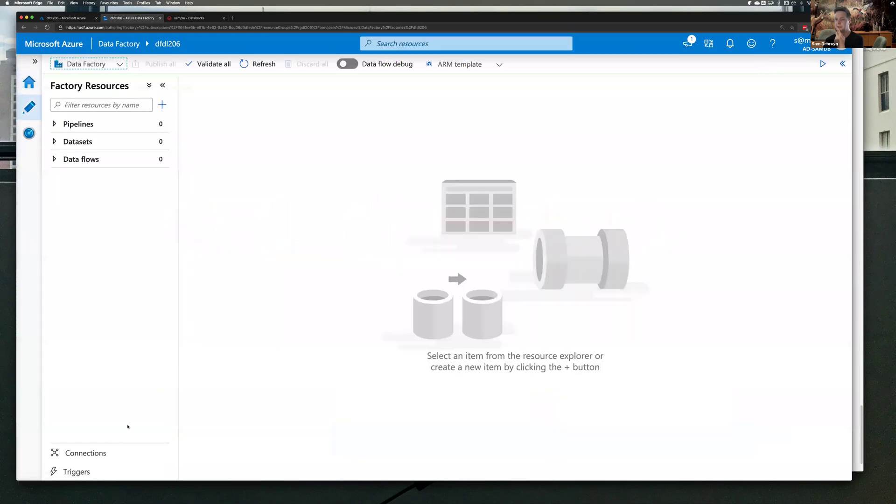
{"action": "left_click", "coordinate": [88, 454]}
Start a new linked service and browse the available data store connectors through to the SAP entries
{"action": "left_click", "coordinate": [209, 116]}
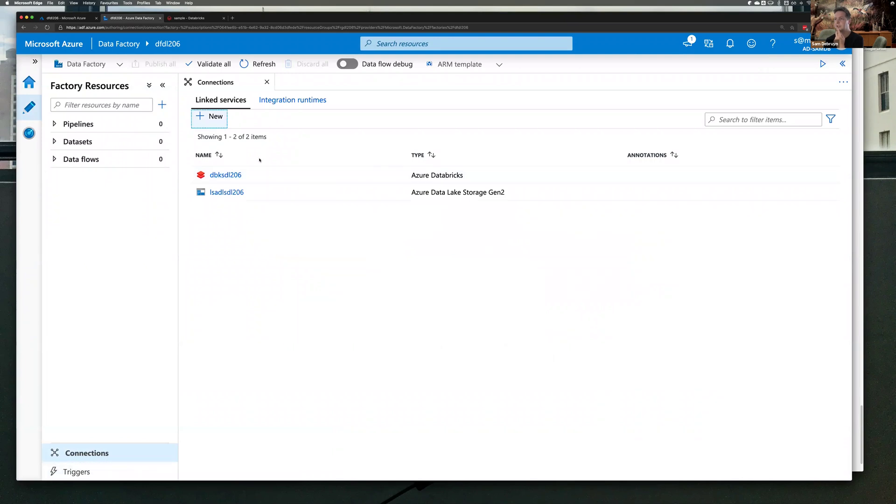
{"action": "scroll", "coordinate": [598, 222], "scroll_direction": "down", "scroll_amount": 10}
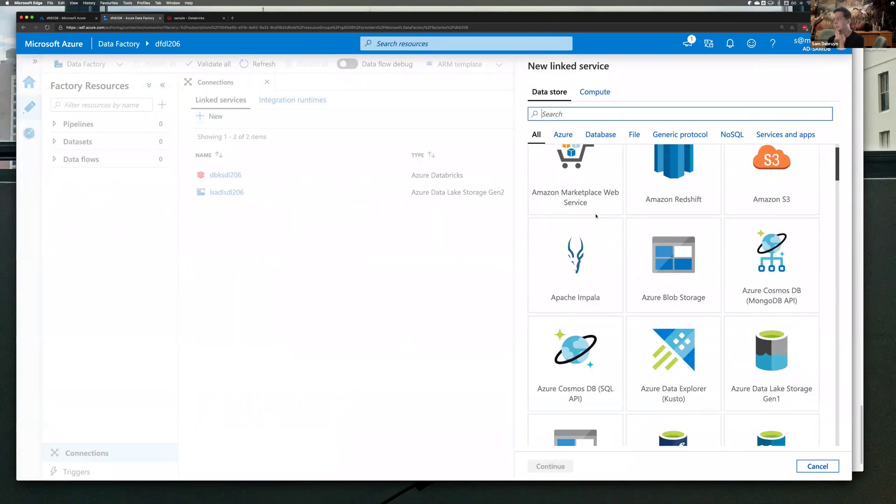
{"action": "scroll", "coordinate": [596, 217], "scroll_direction": "down", "scroll_amount": 15}
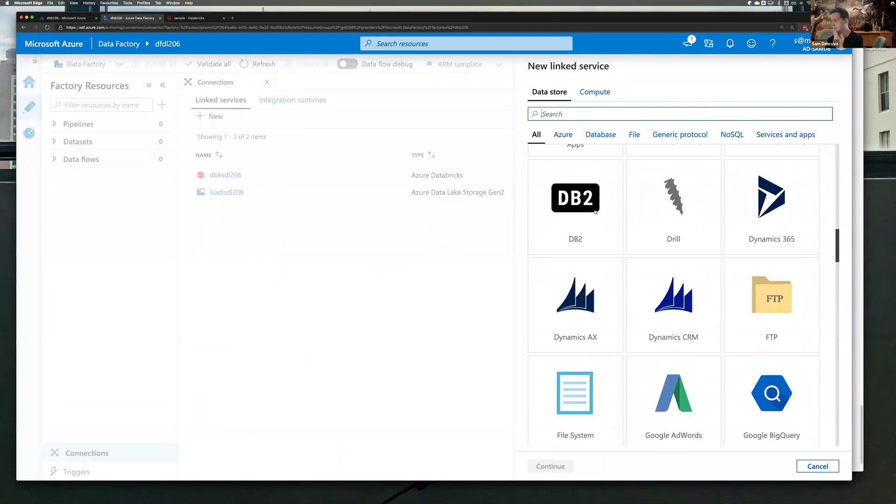
{"action": "scroll", "coordinate": [596, 212], "scroll_direction": "down", "scroll_amount": 10}
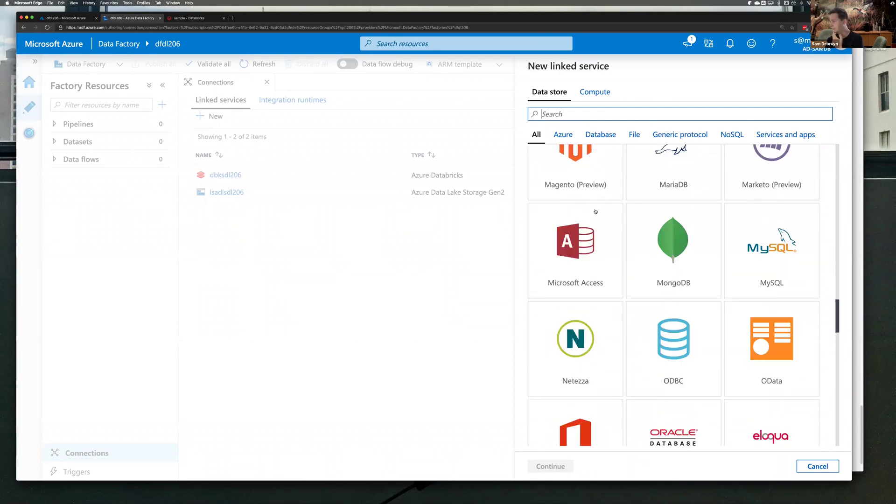
{"action": "scroll", "coordinate": [596, 211], "scroll_direction": "down", "scroll_amount": 6}
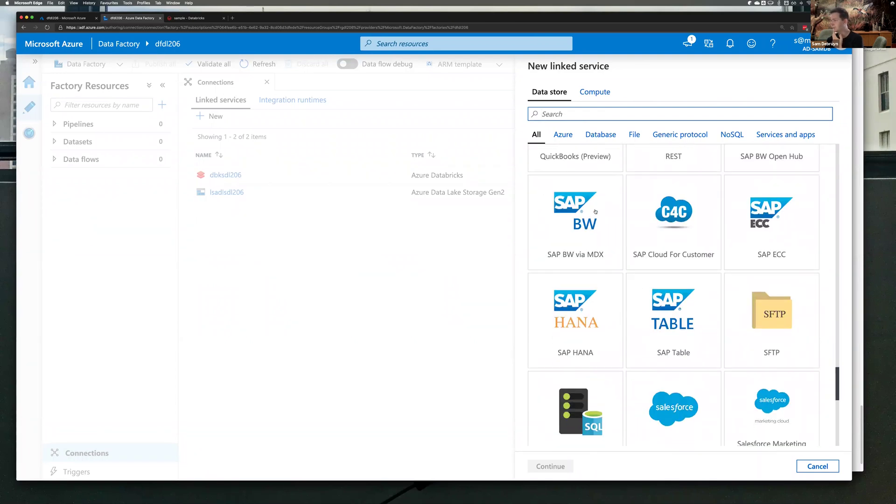
{"action": "scroll", "coordinate": [594, 283], "scroll_direction": "down", "scroll_amount": 2}
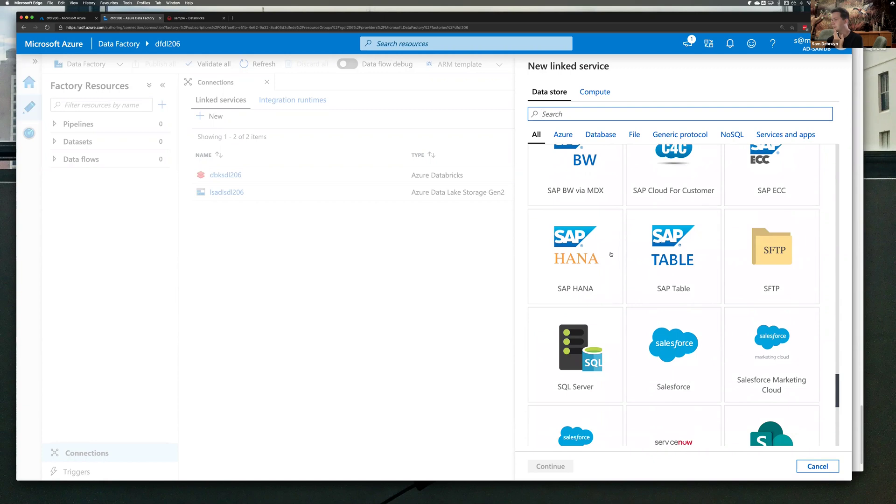
Choose SAP HANA as the linked service type, inspect its integration runtime options, and close the form without creating it
{"action": "left_click", "coordinate": [604, 252]}
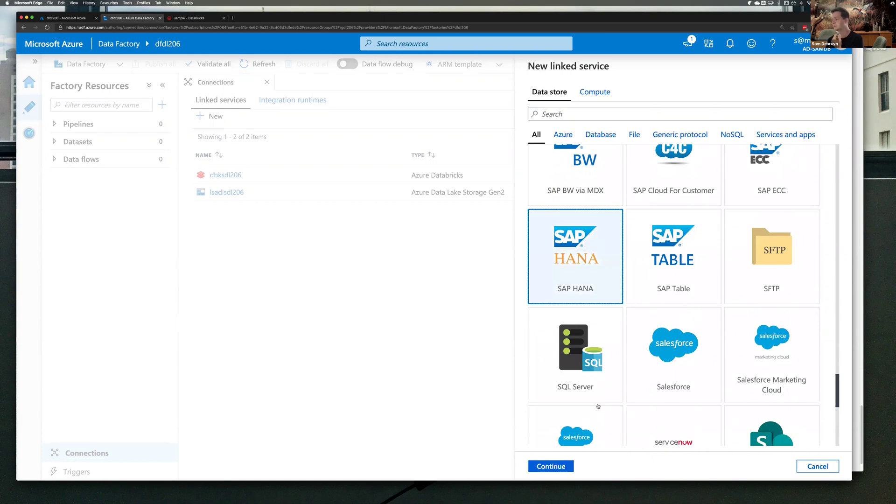
{"action": "left_click", "coordinate": [551, 466]}
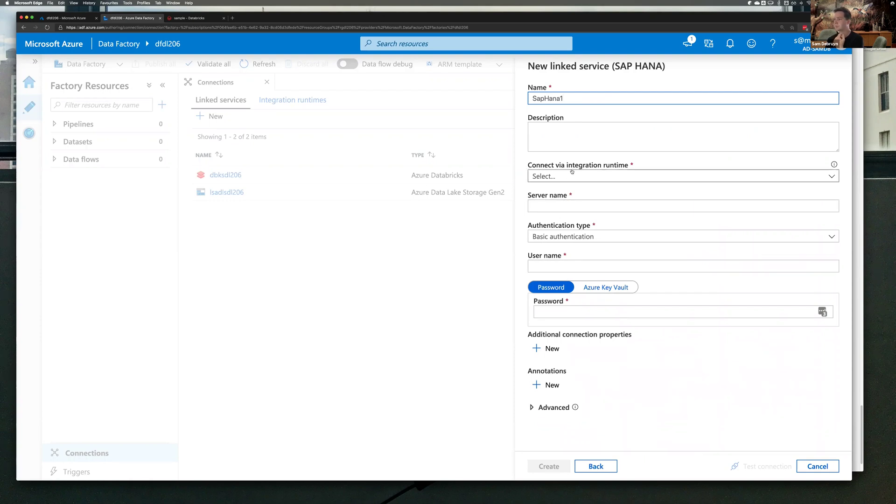
{"action": "left_click", "coordinate": [596, 179]}
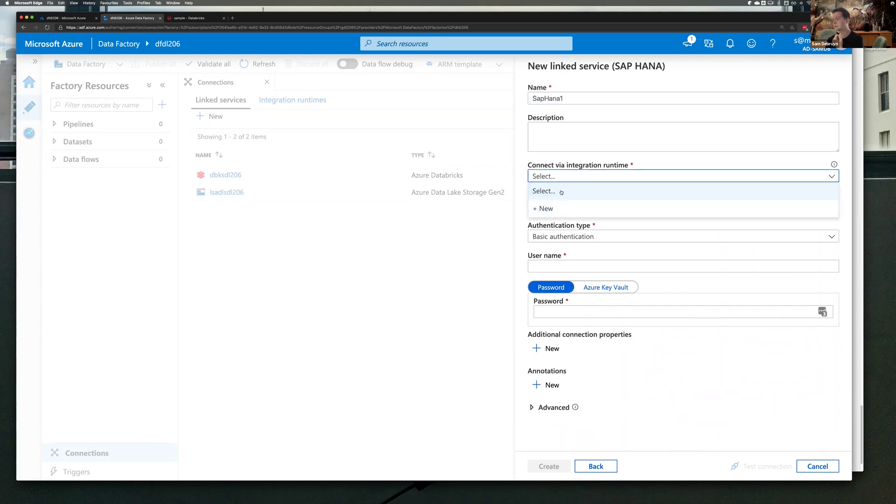
{"action": "left_click", "coordinate": [570, 154]}
{"action": "key", "text": "Escape"}
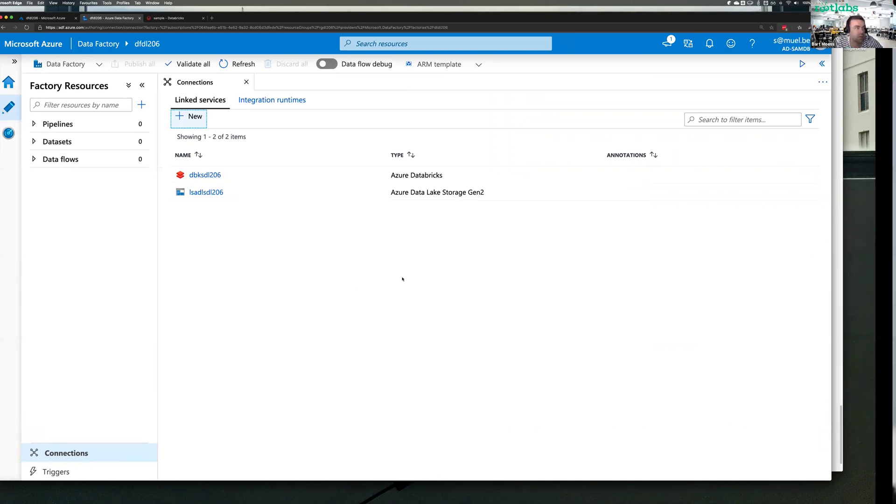
Return to the Google Slides presentation and advance to the slide about the other rootlabs sessions
{"action": "key", "text": "super+Tab"}
{"action": "key", "text": "Right"}
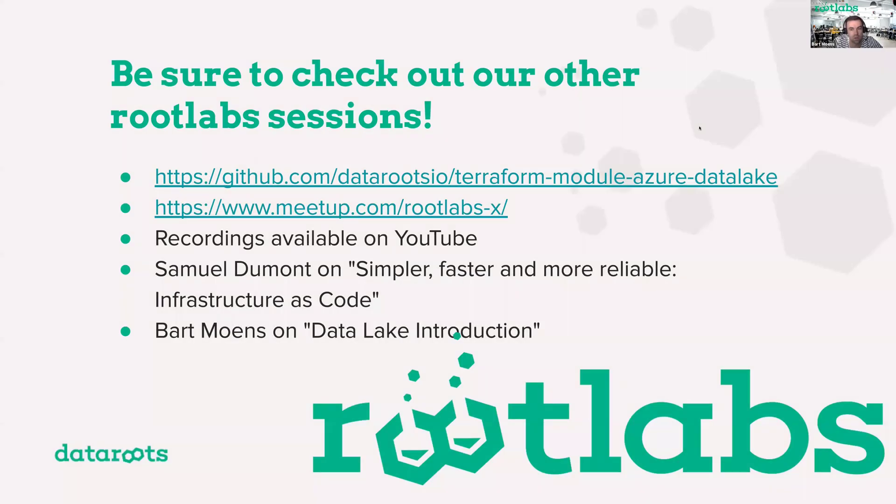